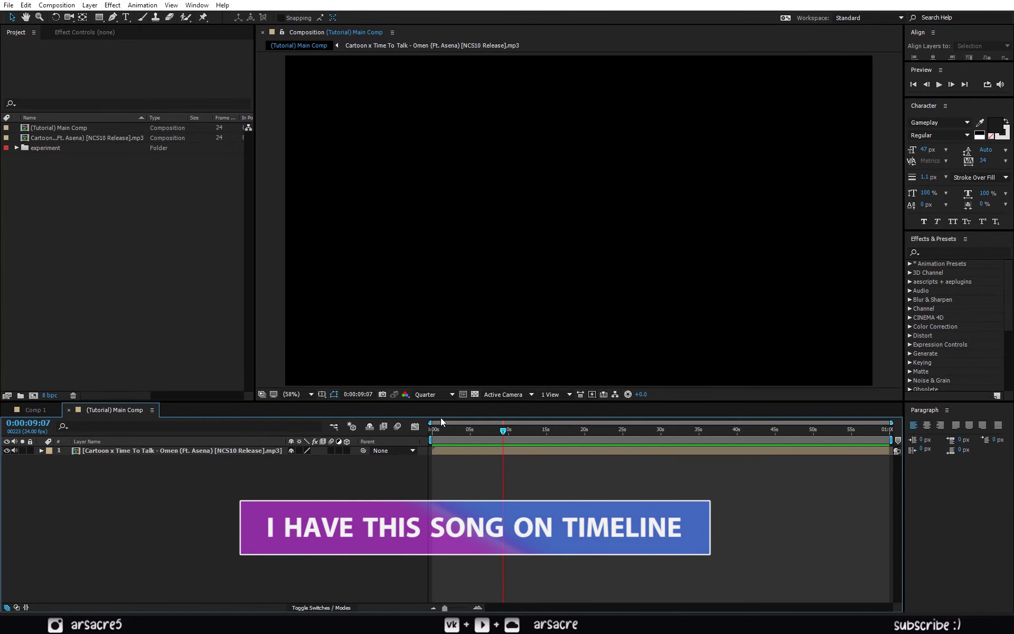
- Show the title/action safe guides in the viewer
left_click(322, 395)
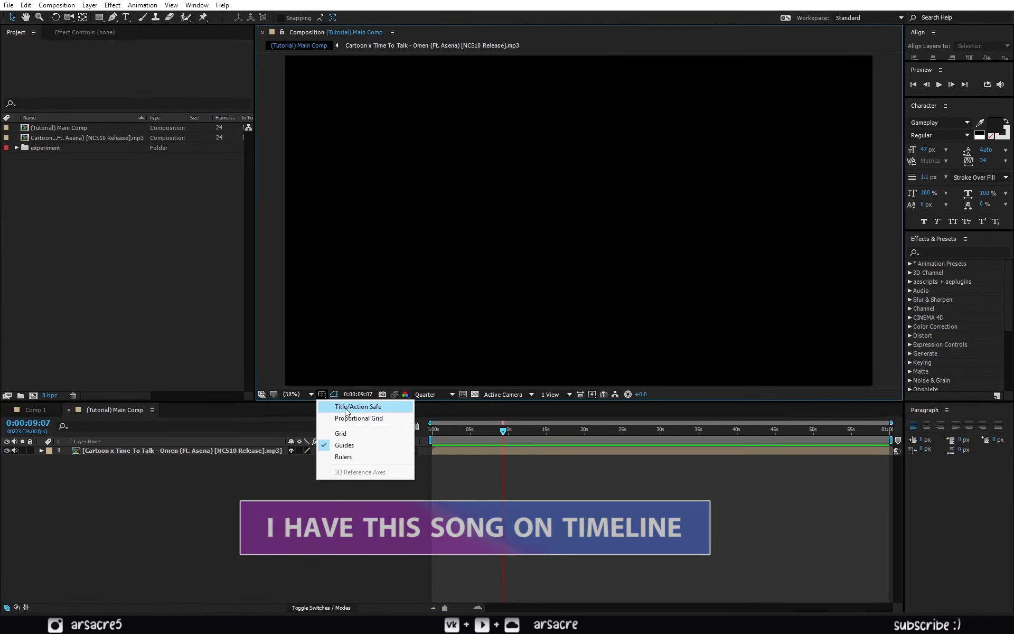
left_click(355, 408)
left_click(501, 431)
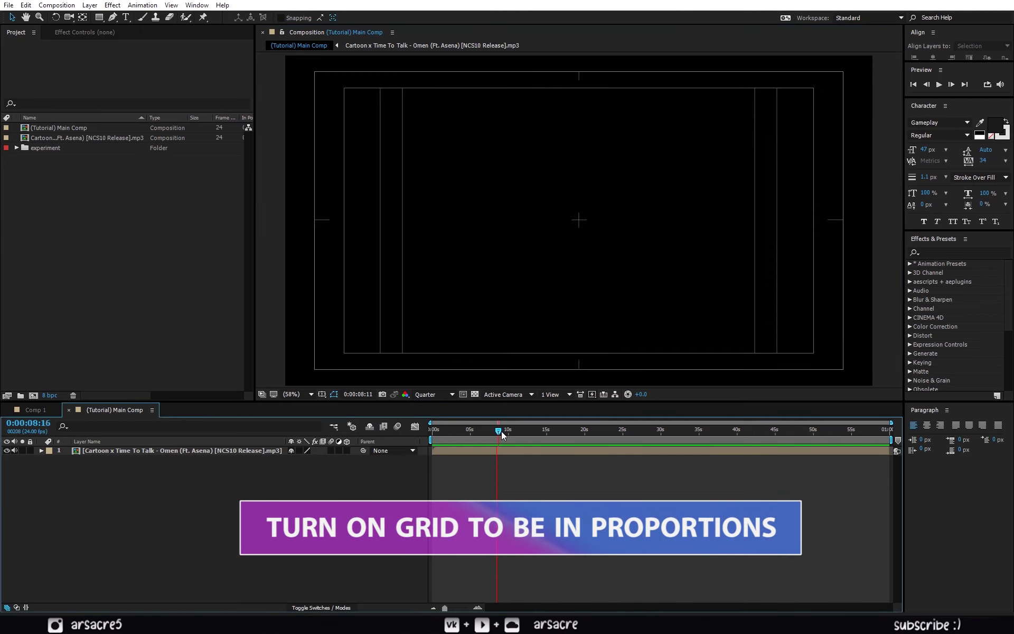
- Start a new text layer near the frame centre at 0:00:10:04
key("ctrl+t")
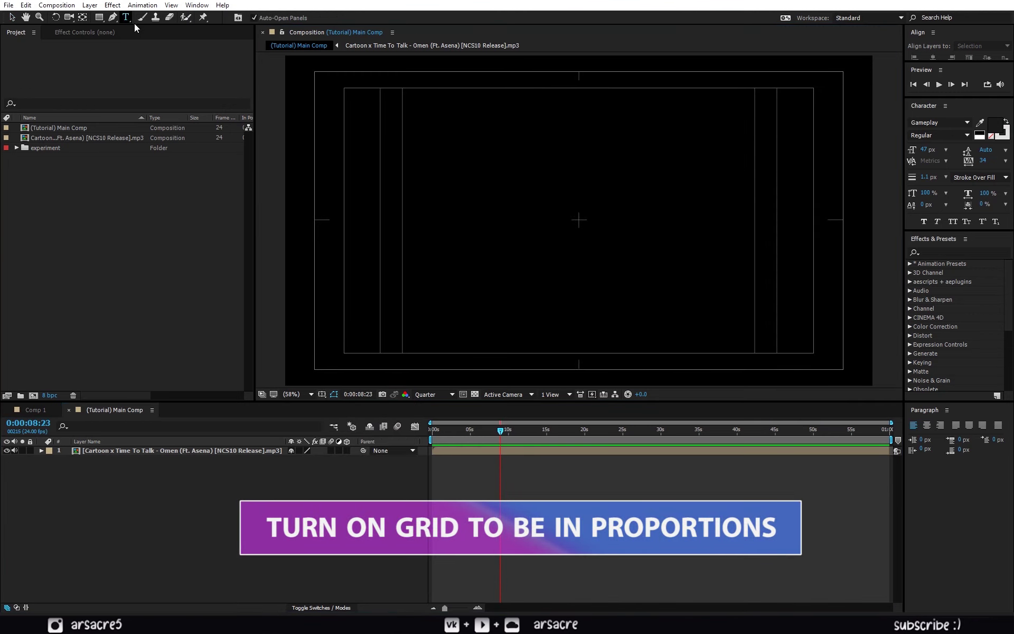
left_click(507, 432)
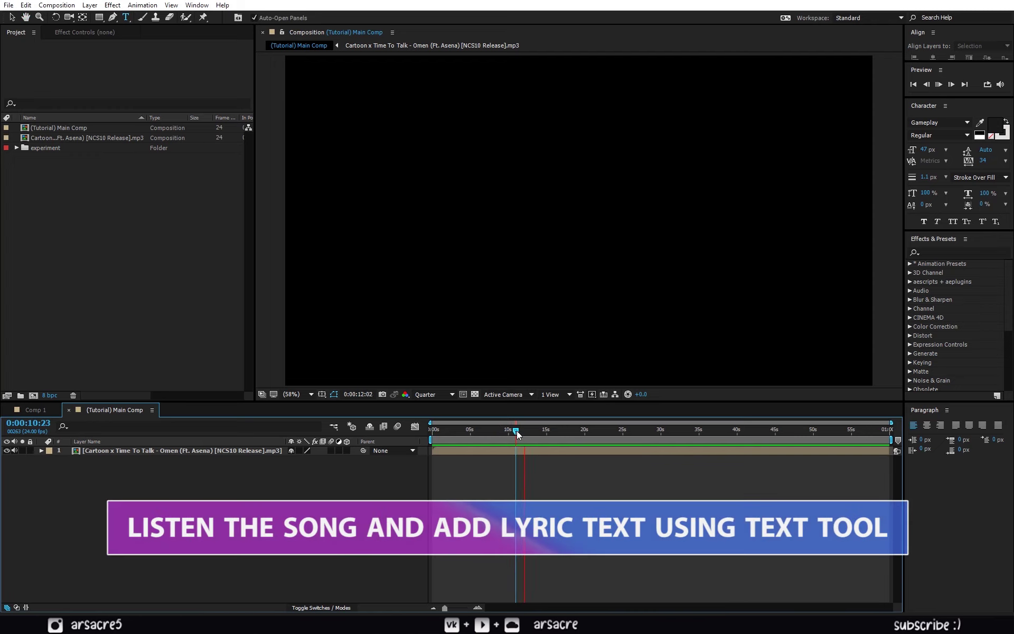
left_click_drag(517, 430, 509, 434)
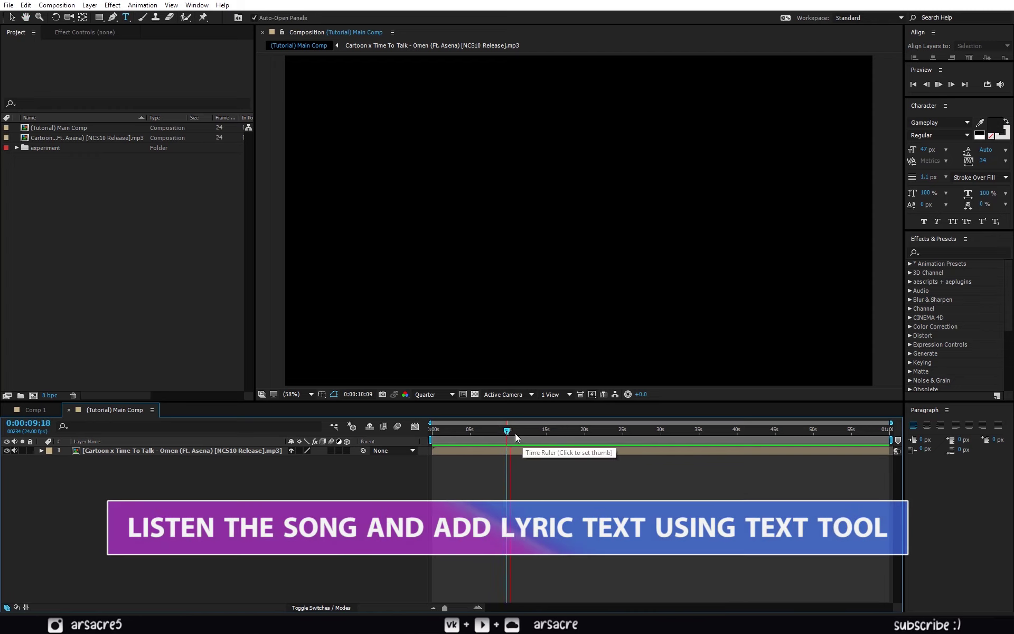
left_click(510, 434)
left_click(560, 222)
type("done with my")
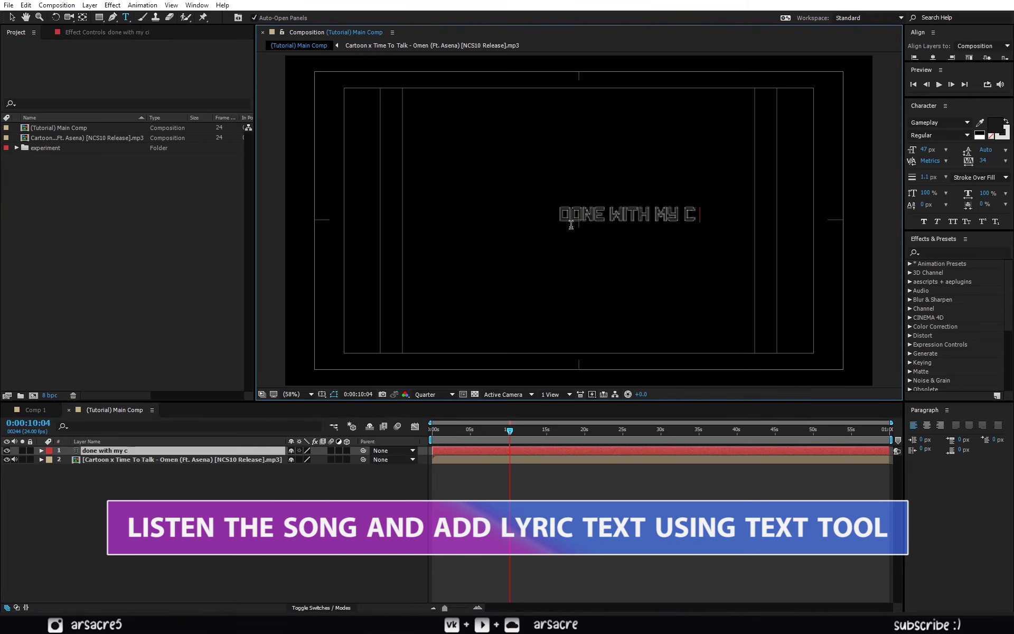
- Set the text fill to white and remove its stroke outline
left_click(1000, 134)
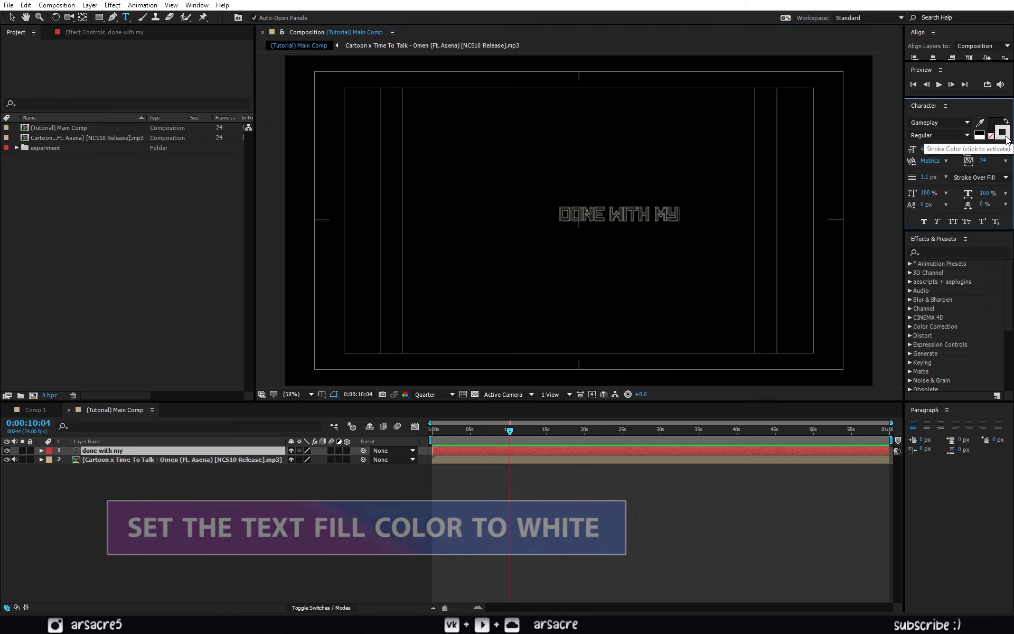
left_click(998, 125)
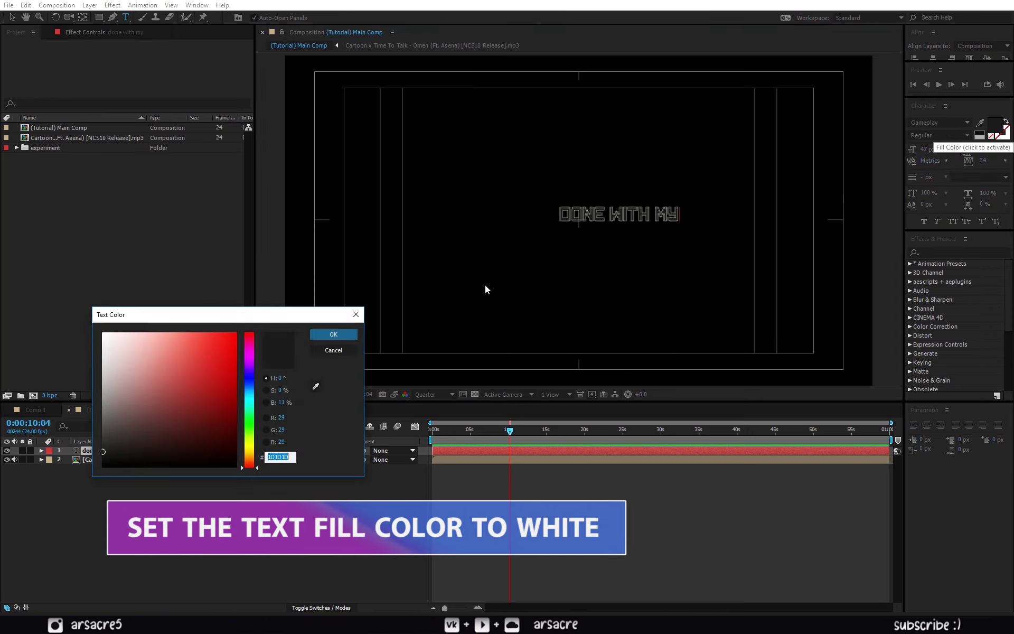
left_click(338, 333)
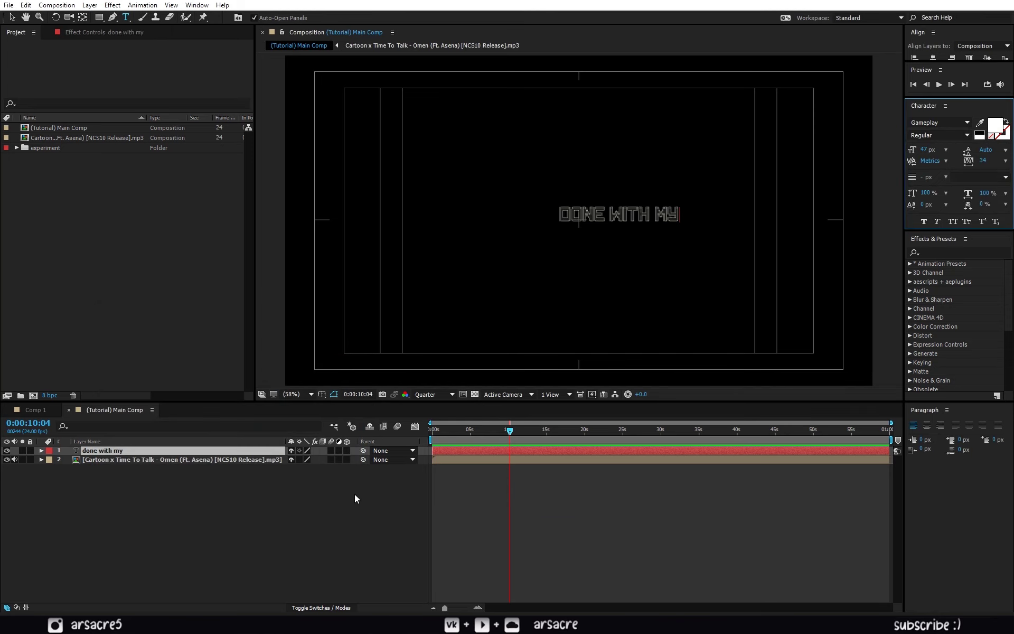
left_click(231, 450)
left_click(1001, 132)
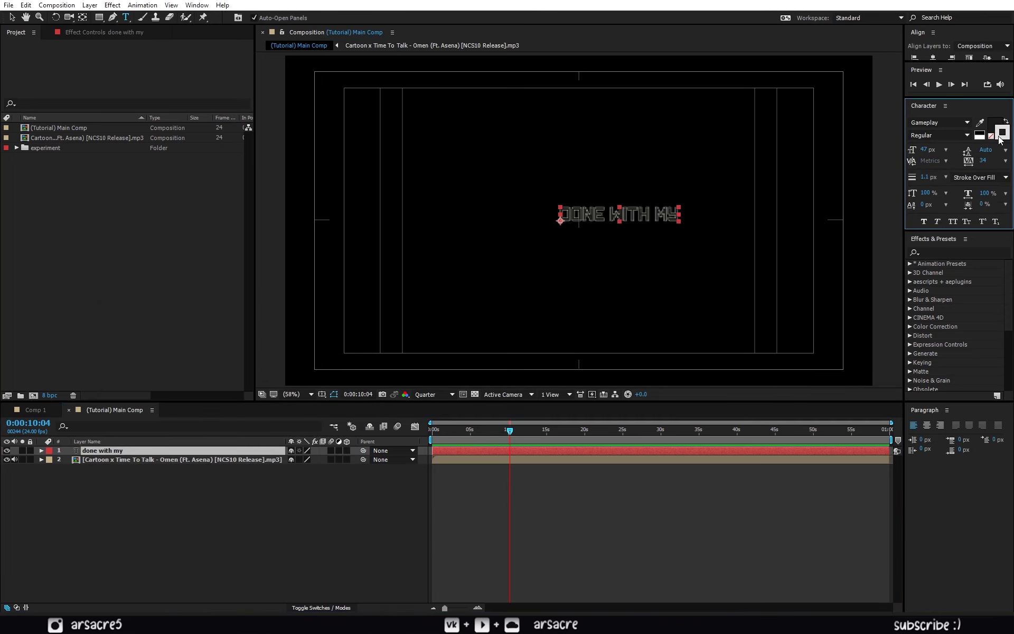
left_click(992, 137)
left_click(996, 126)
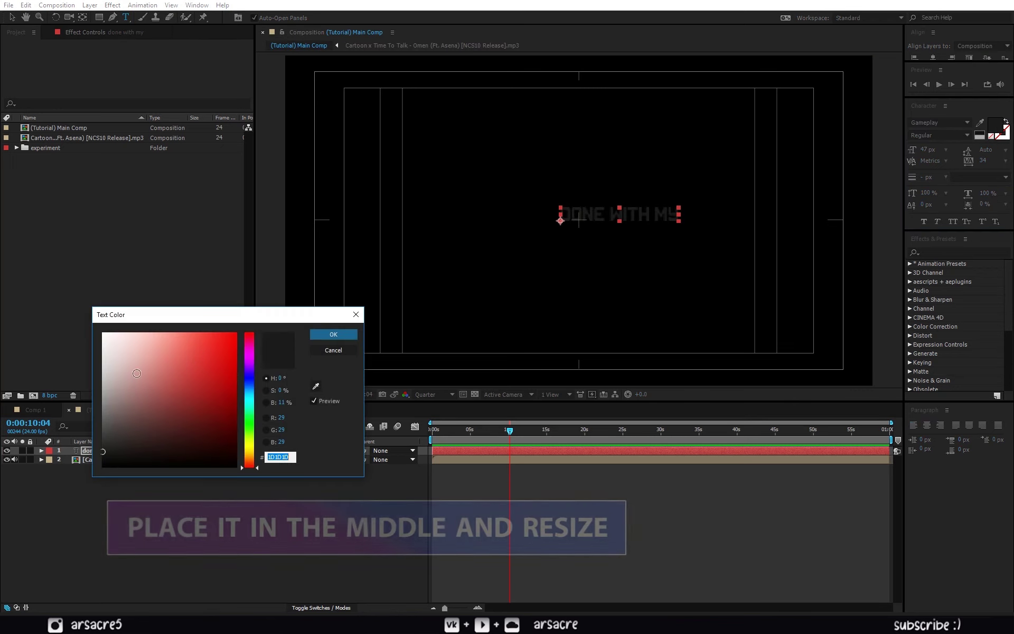
left_click(311, 334)
- Enlarge the text, centre it in the frame, and move the anchor point onto it
key("v")
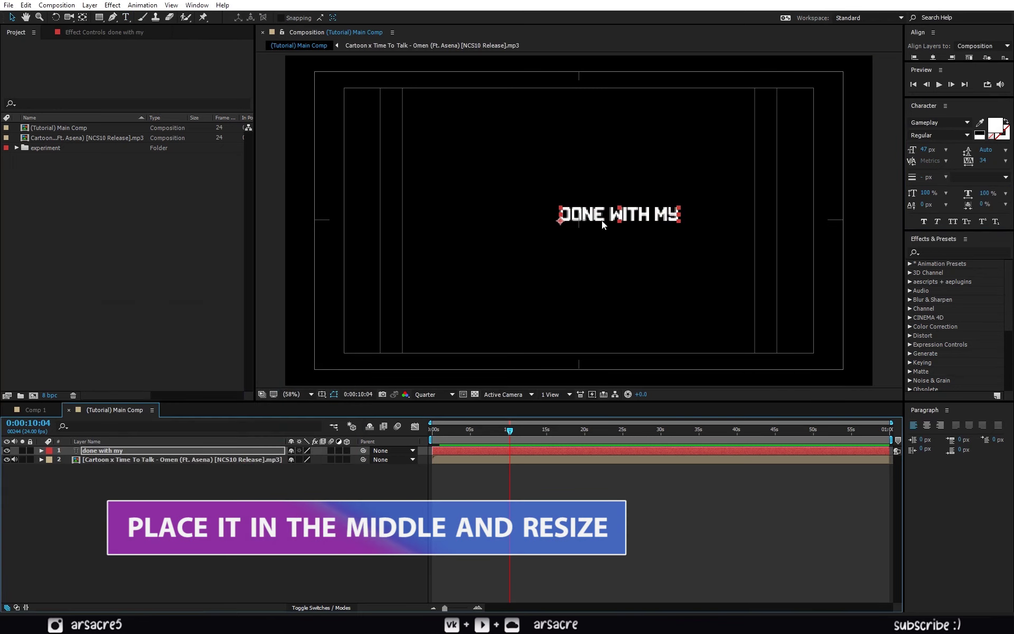
left_click_drag(602, 221, 568, 221)
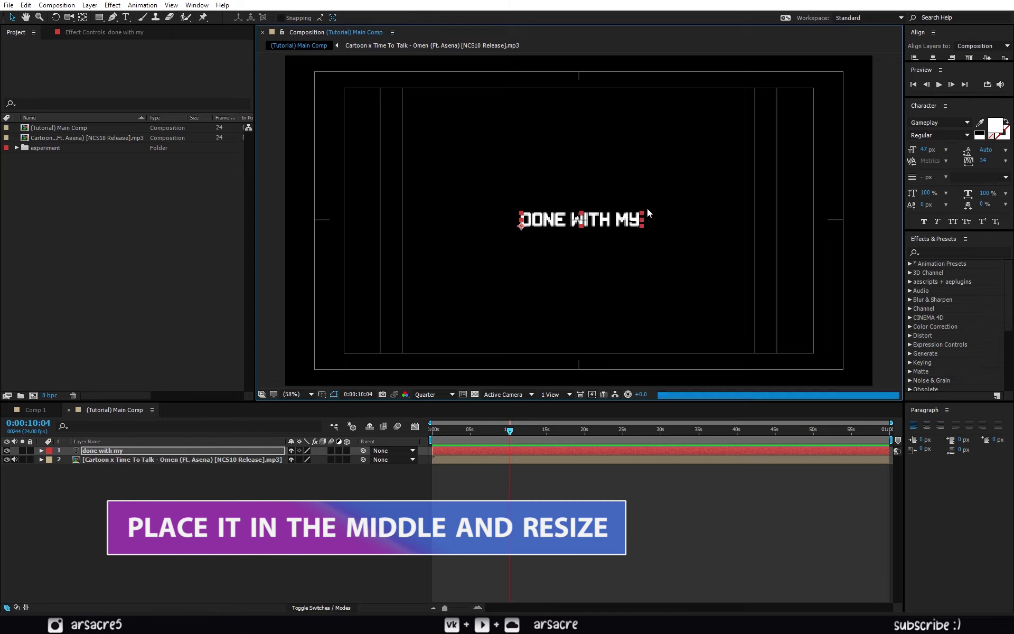
left_click_drag(647, 208, 746, 184)
left_click_drag(674, 221, 618, 222)
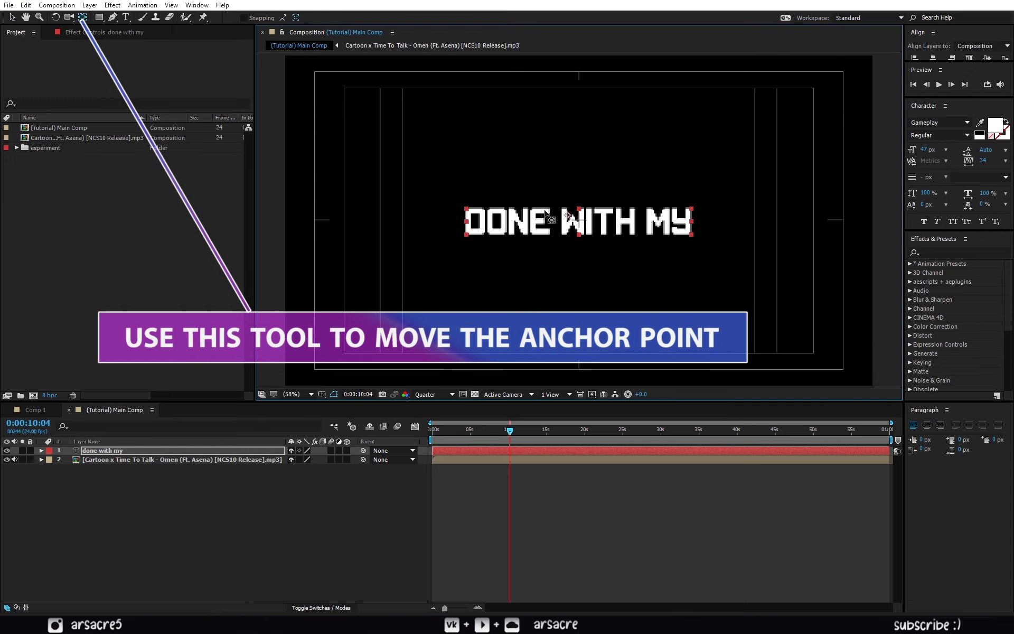
left_click_drag(564, 181, 551, 168)
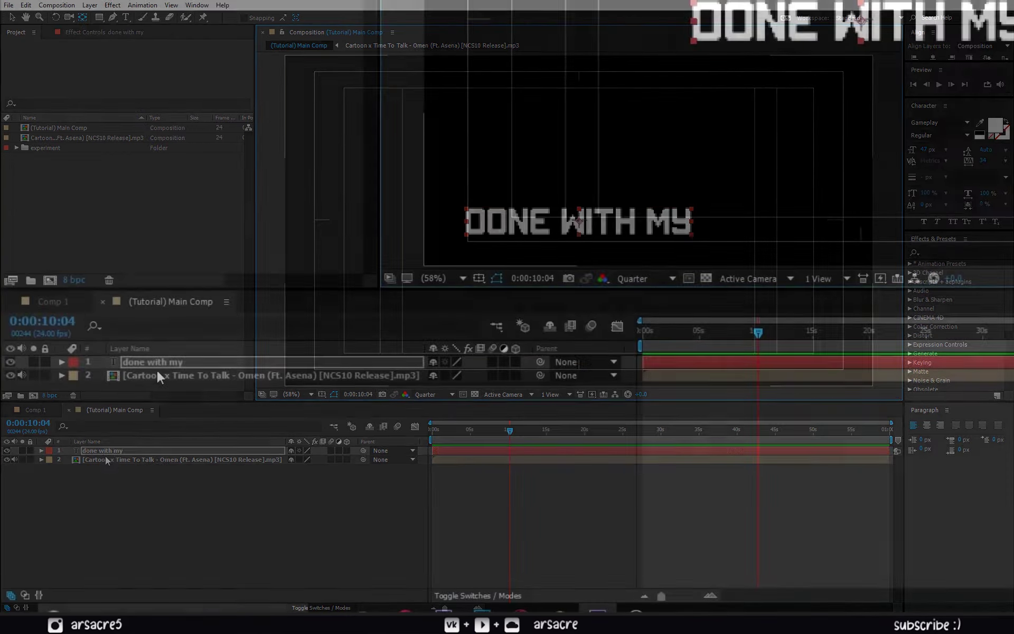
- Keyframe Scale at 10:04 and add a 0% Scale keyframe at 9:22
key("s")
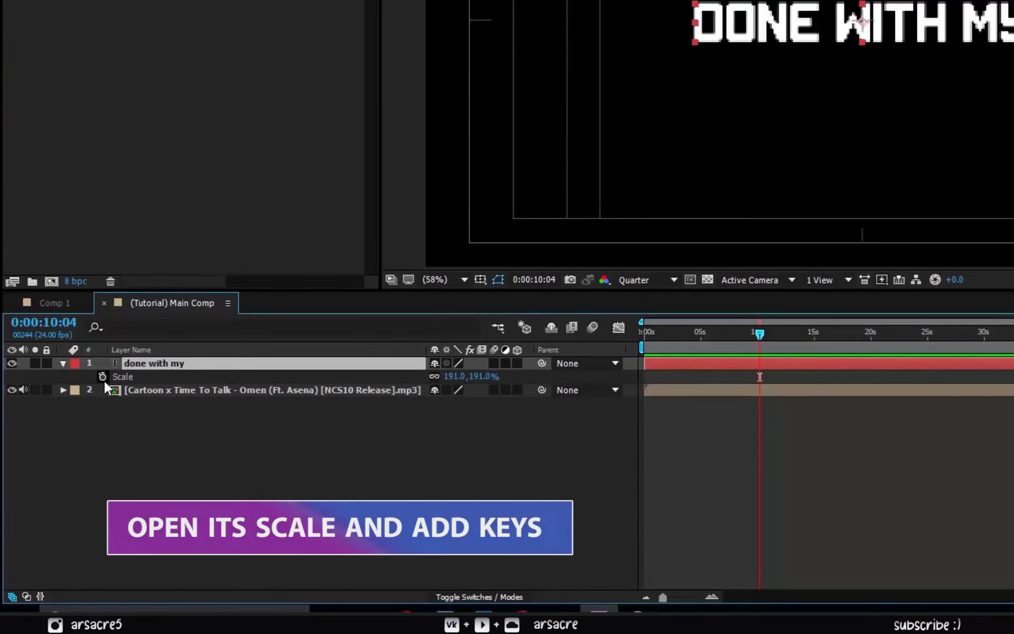
left_click(103, 377)
key("equal")
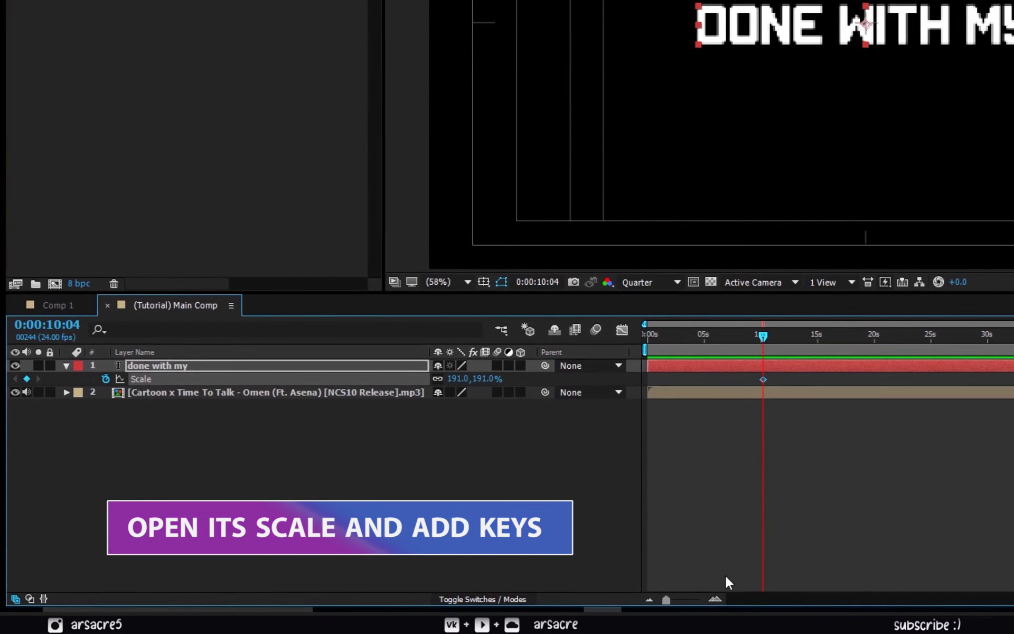
key("equal")
left_click_drag(767, 332, 724, 338)
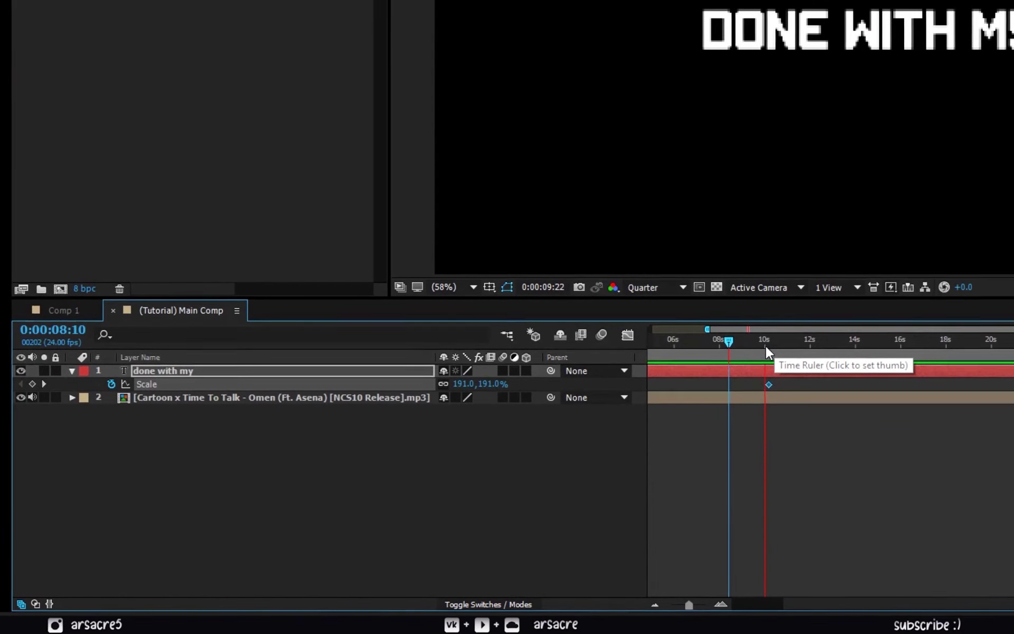
left_click(762, 347)
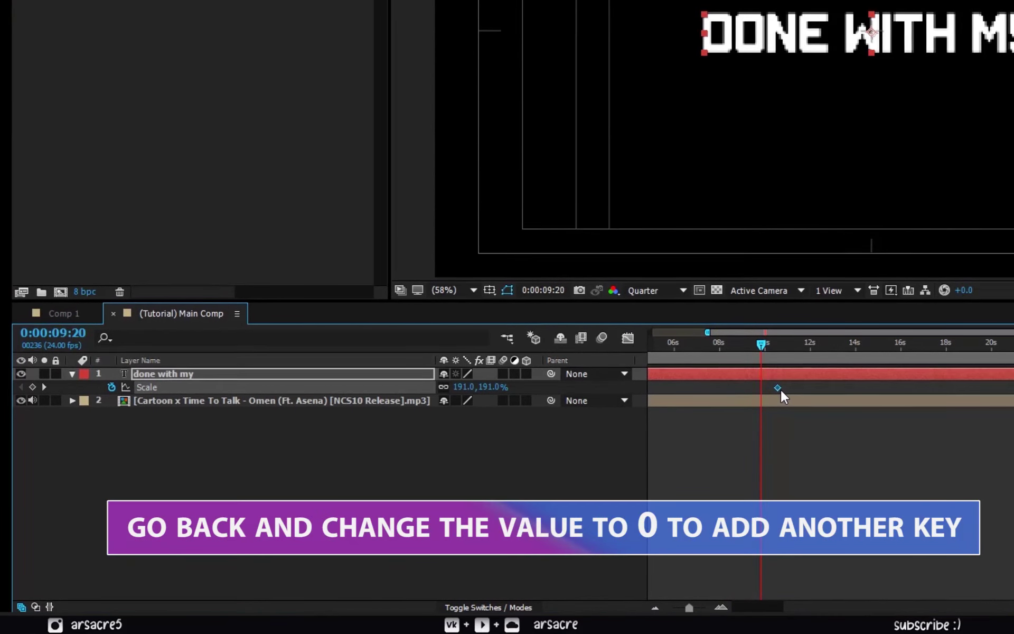
left_click(761, 347)
left_click(478, 388)
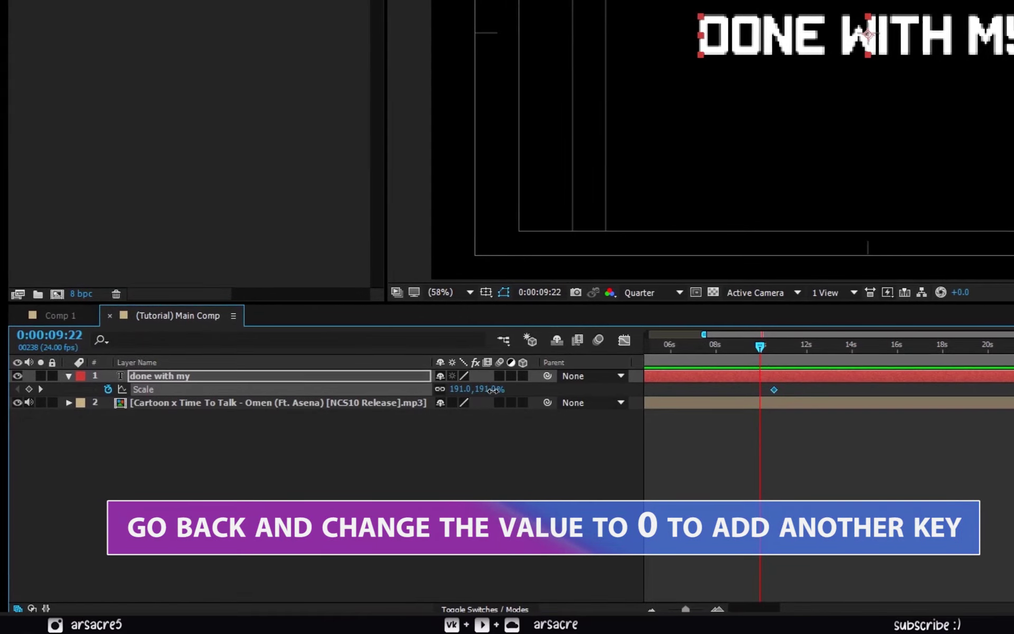
type("0")
key("Return")
- Apply Easy Ease to both Scale keyframes and preview the pop
left_click(774, 390)
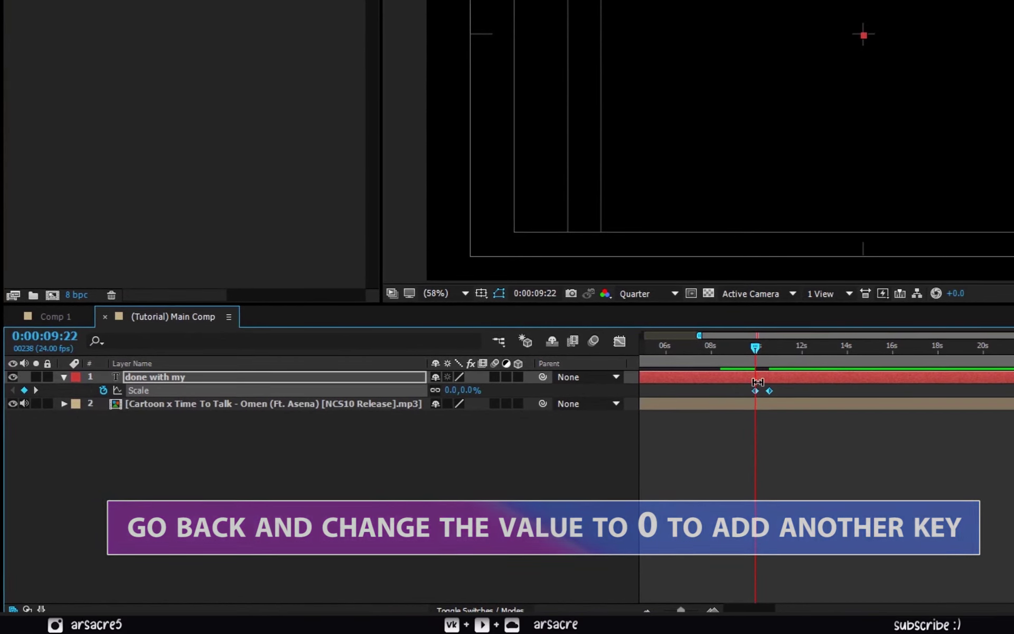
right_click(756, 392)
mouse_move(816, 586)
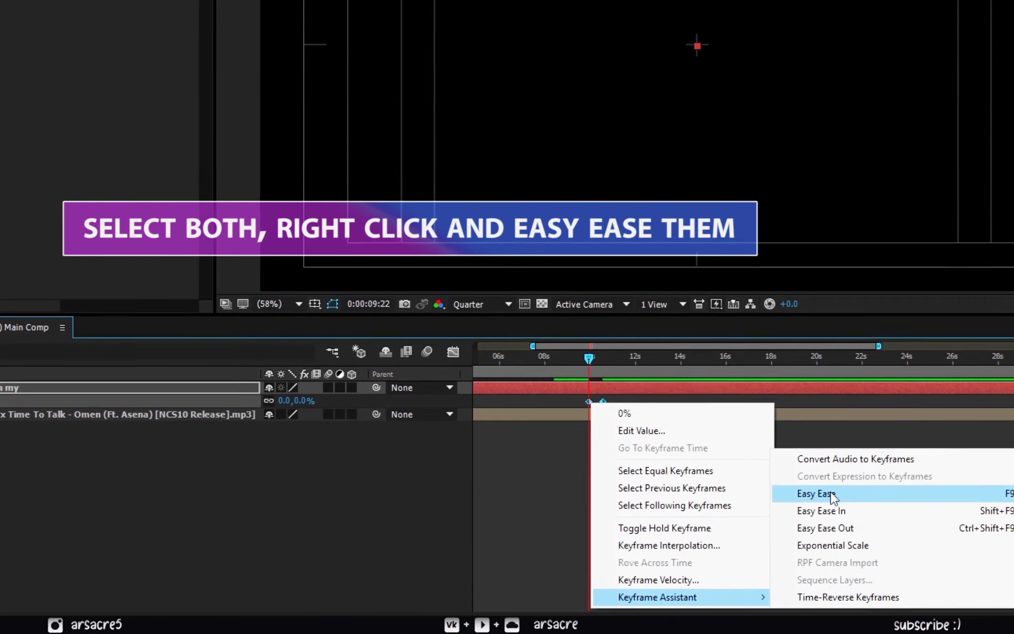
left_click(832, 483)
left_click_drag(598, 363, 586, 363)
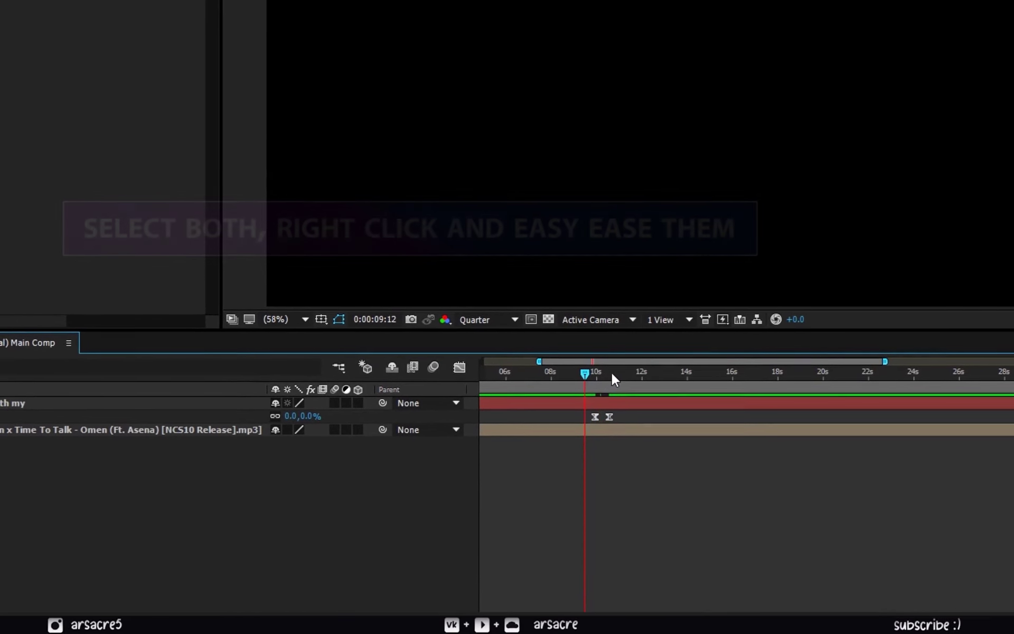
key("space")
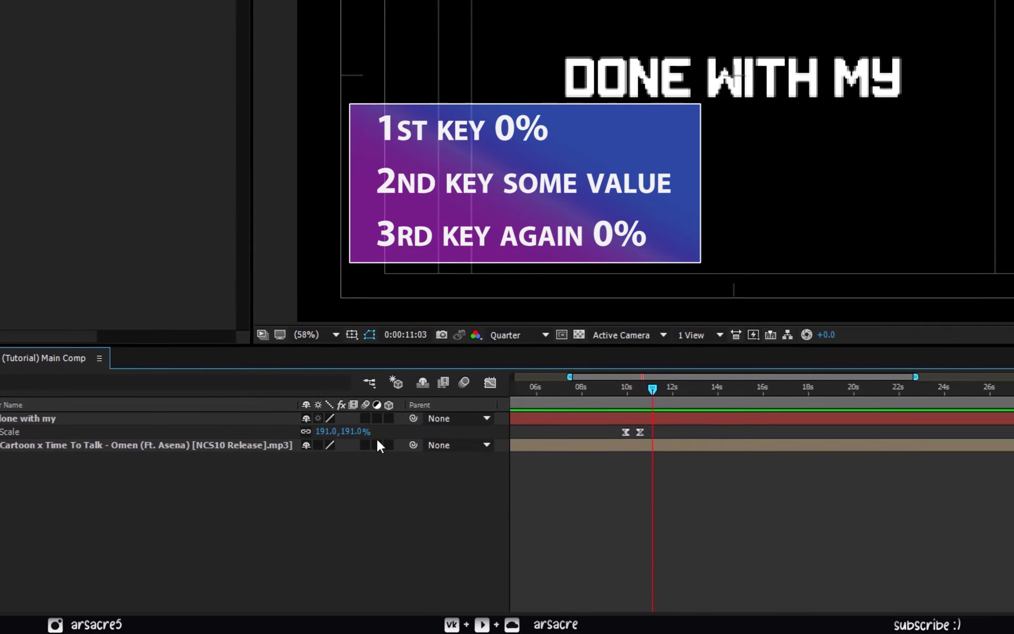
- Add a third 0% Scale keyframe at 11:03 and select it
left_click(349, 430)
type("0")
key("Return")
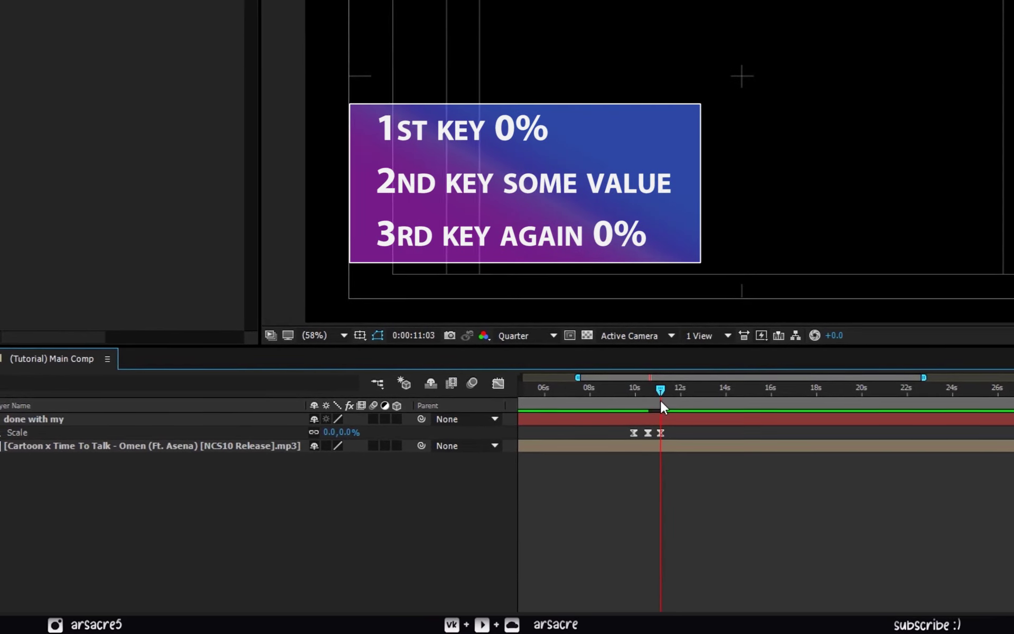
left_click_drag(660, 400, 640, 467)
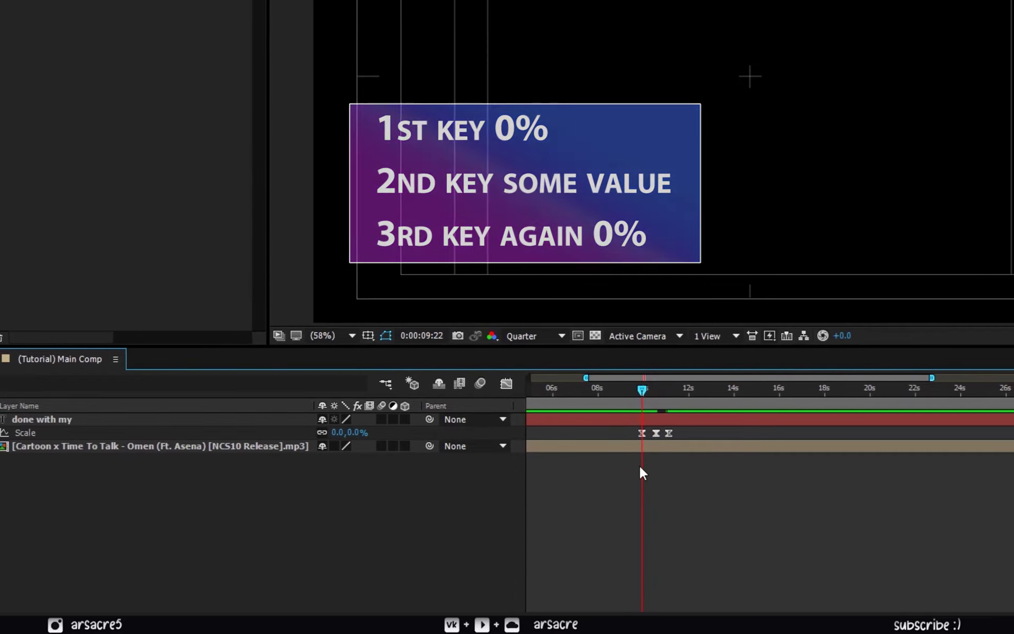
key("equal")
left_click(704, 433)
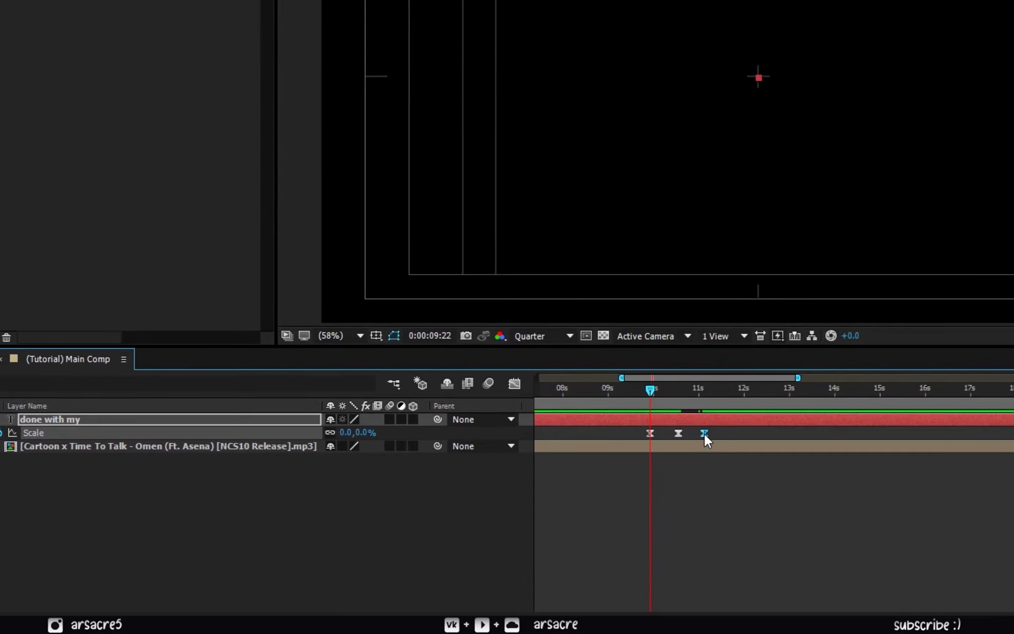
- Show the Scale animation as a speed graph in the Graph Editor
left_click(516, 384)
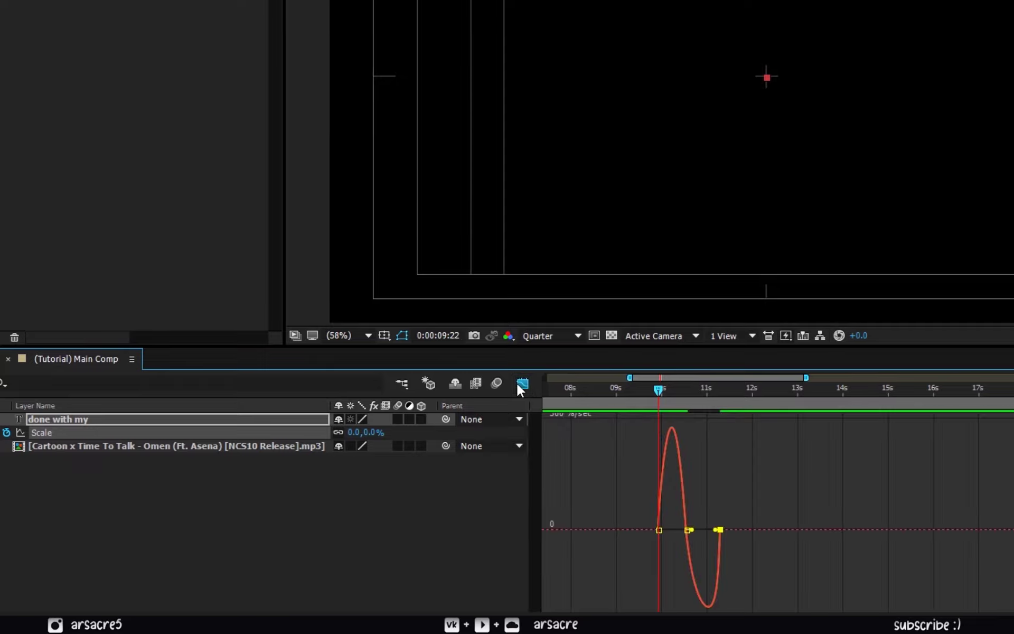
left_click(716, 606)
left_click(772, 484)
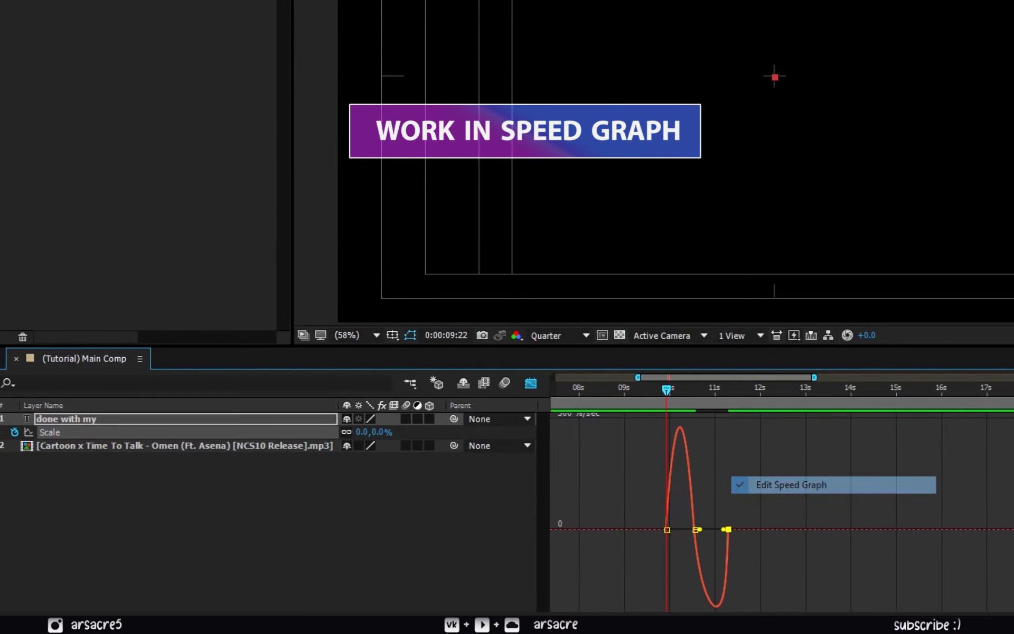
left_click(754, 468)
left_click(718, 607)
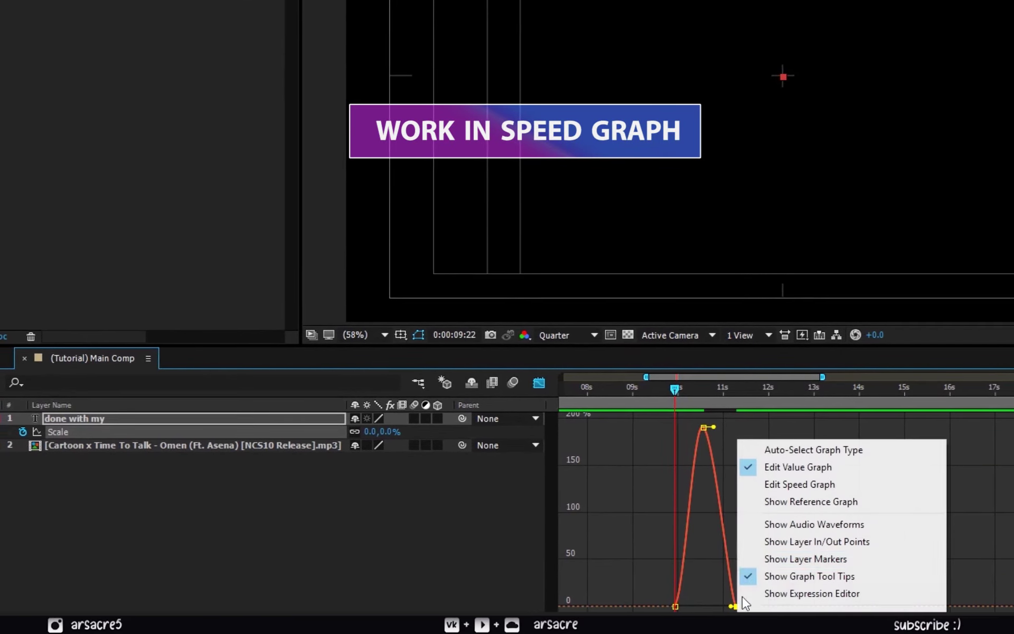
left_click(795, 485)
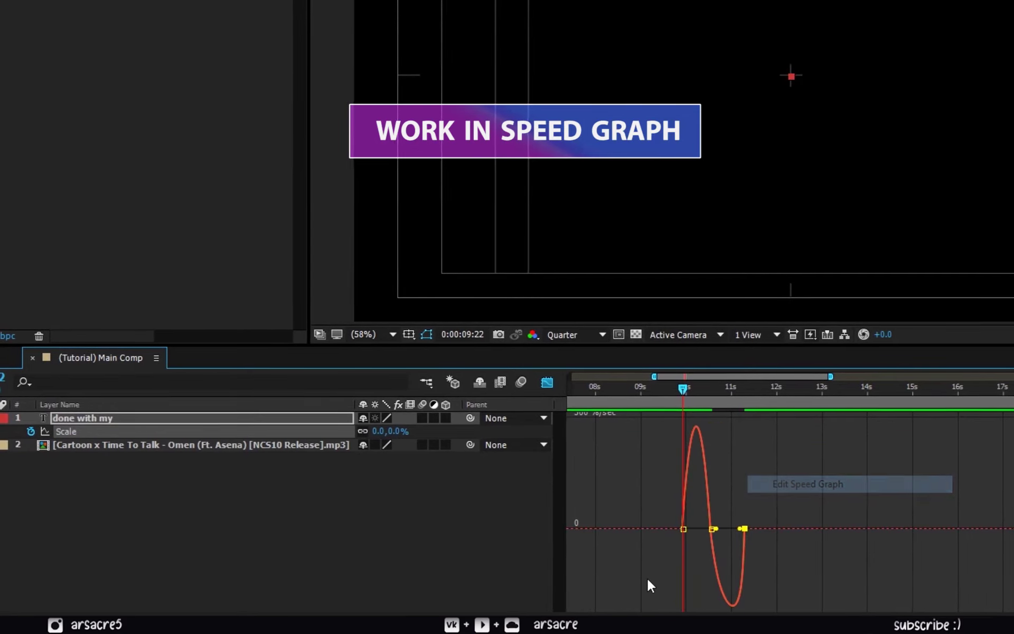
- Spike the Scale speed curve via keyframe influence, then preview and park at 11:07
left_click_drag(713, 528, 701, 529)
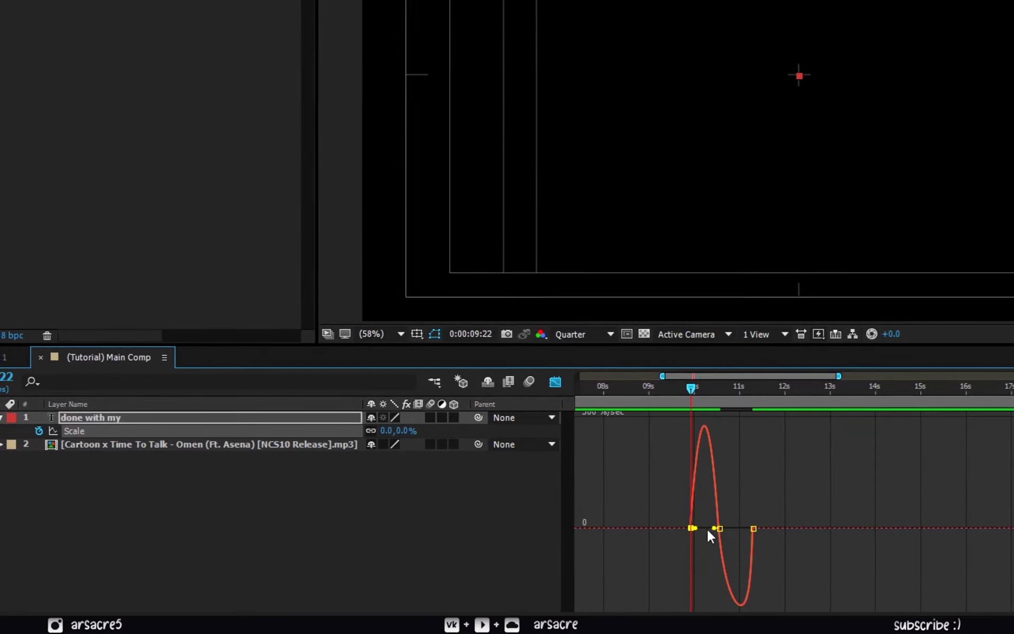
left_click_drag(750, 565, 746, 529)
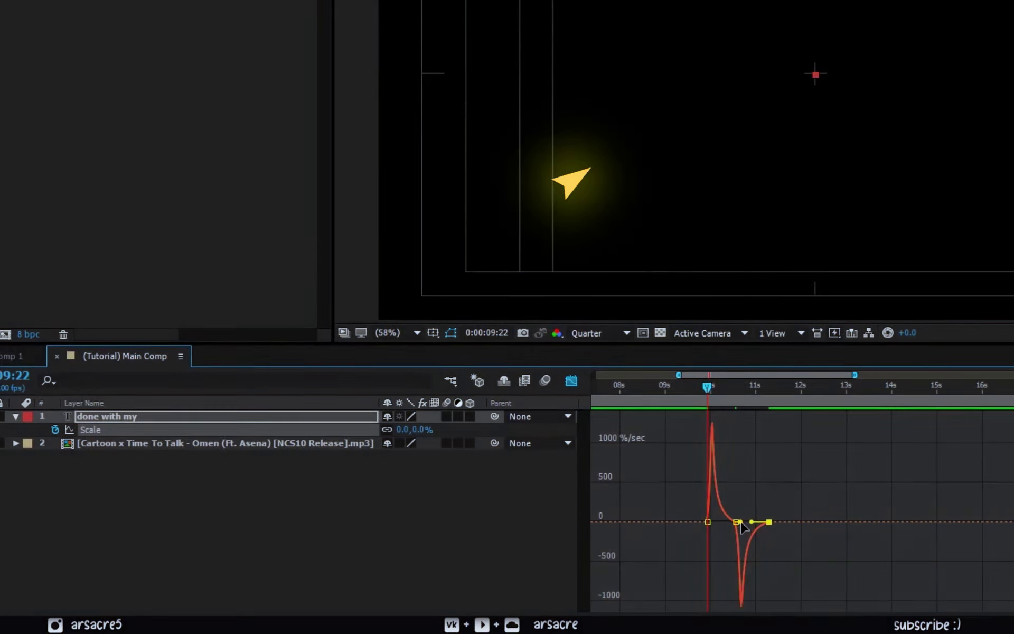
key("space")
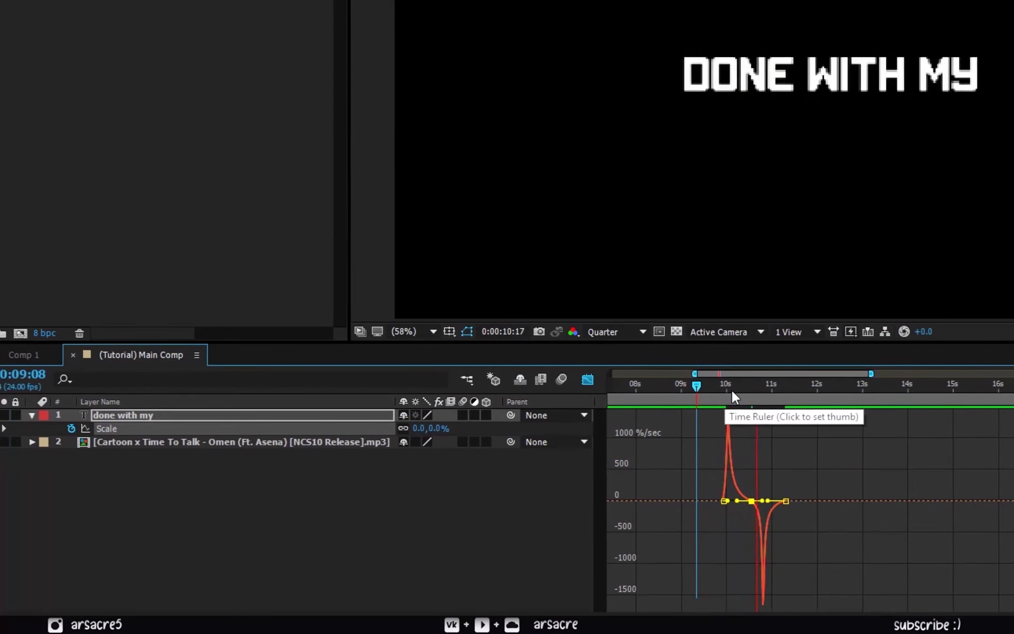
left_click(741, 391)
left_click_drag(747, 389, 787, 393)
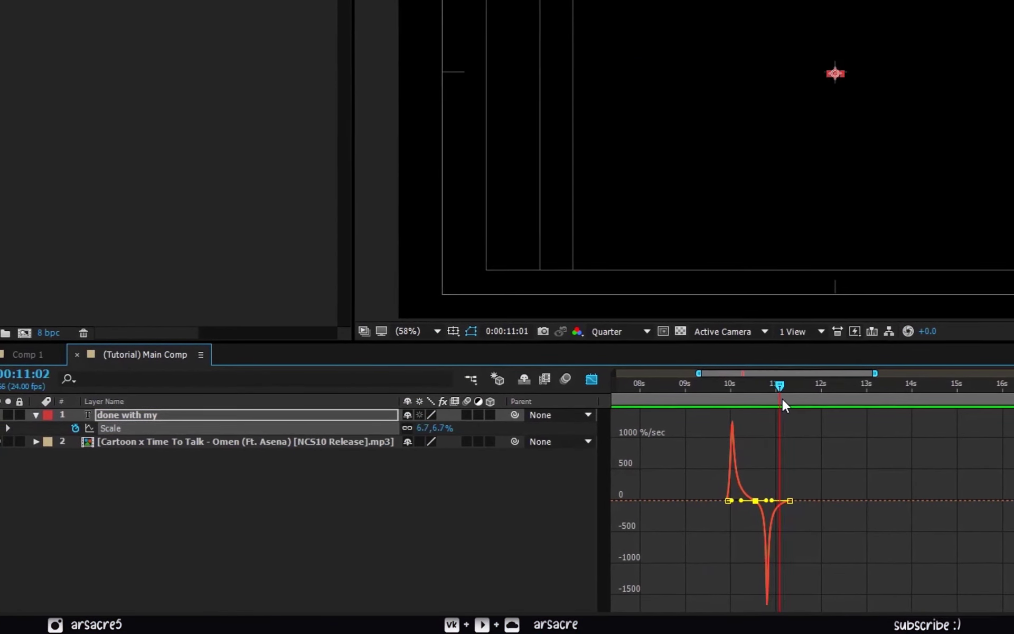
left_click(589, 379)
- Trim the DONE WITH MY layer's out point at 11:07 and in point at 9:22
key("alt+bracketright")
left_click_drag(794, 396, 735, 393)
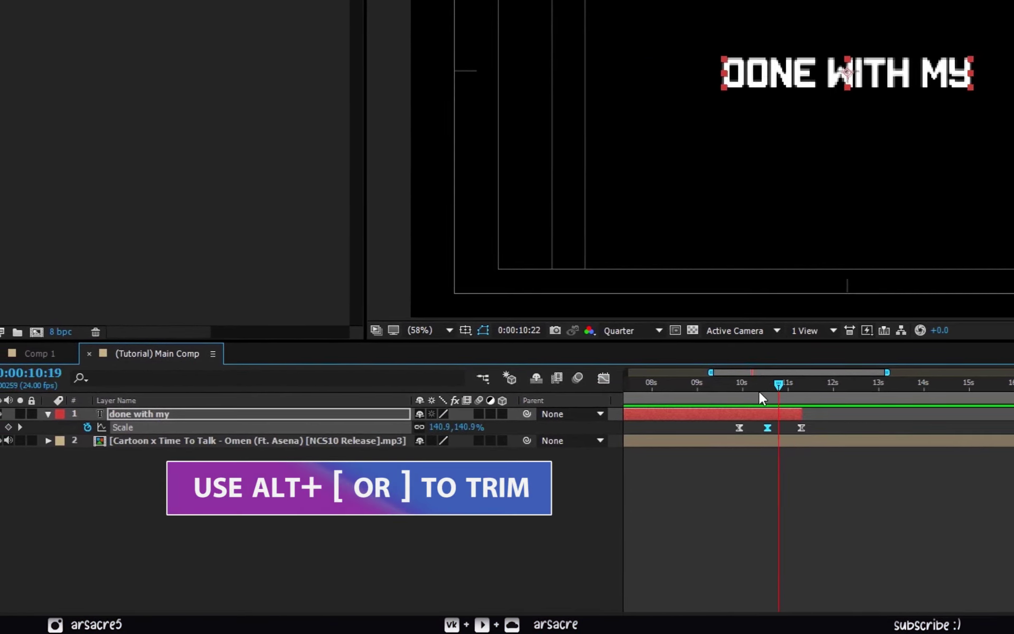
key("alt+bracketleft")
left_click(770, 384)
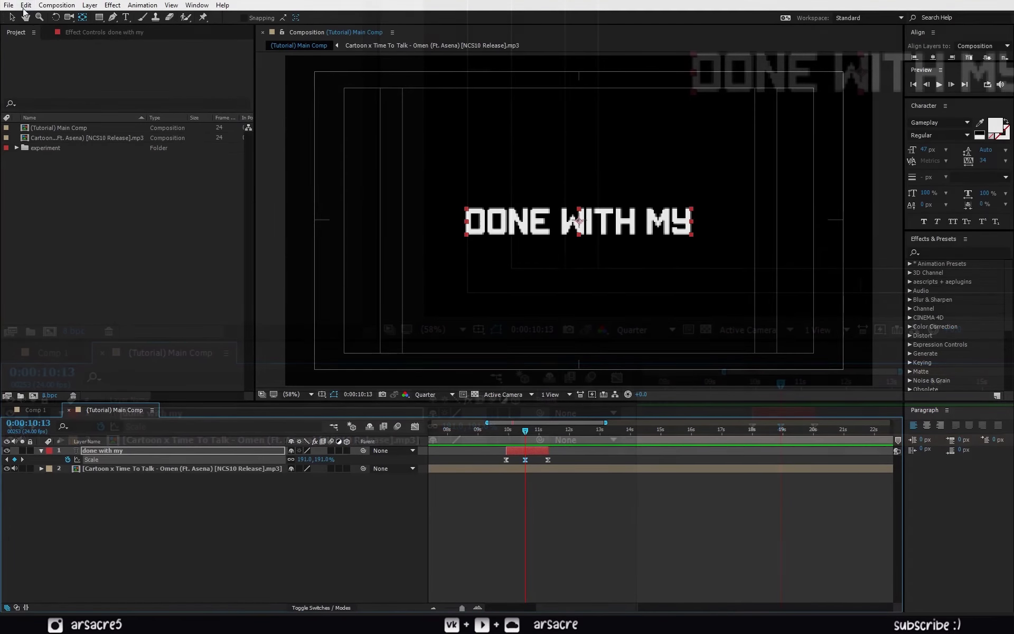
- Duplicate the layer, shift the copy to start around 11 seconds, and preview
left_click(26, 5)
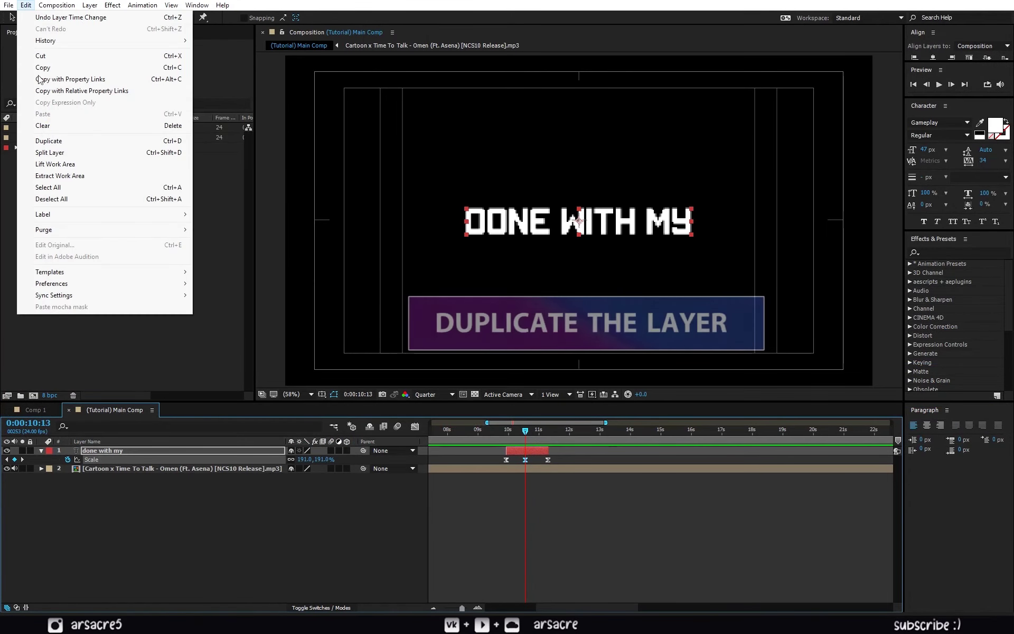
left_click(64, 142)
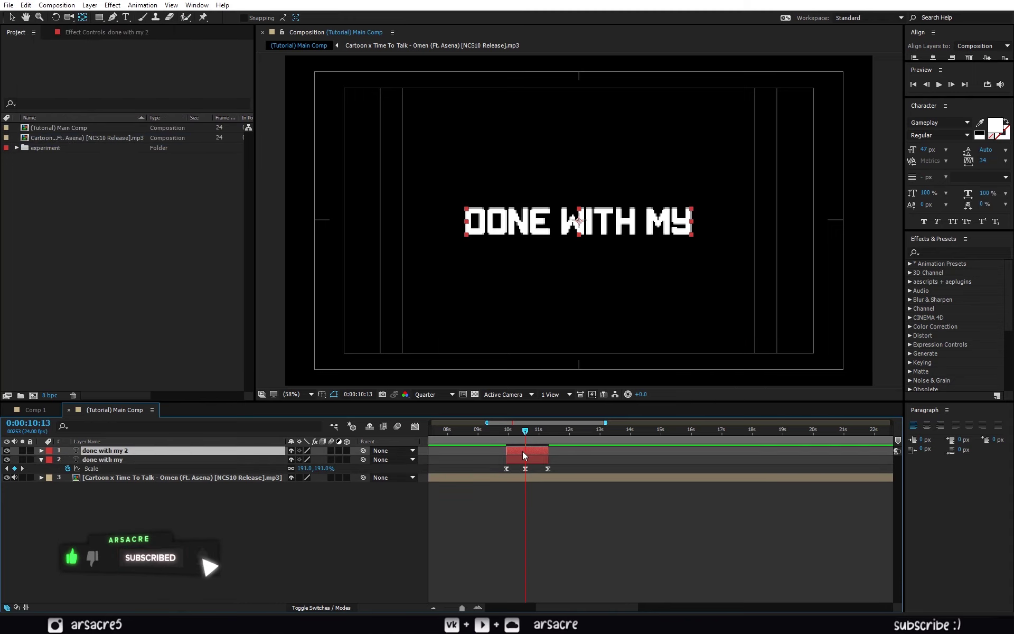
mouse_move(521, 451)
left_mouse_down()
mouse_move(559, 452)
mouse_move(522, 434)
left_mouse_up()
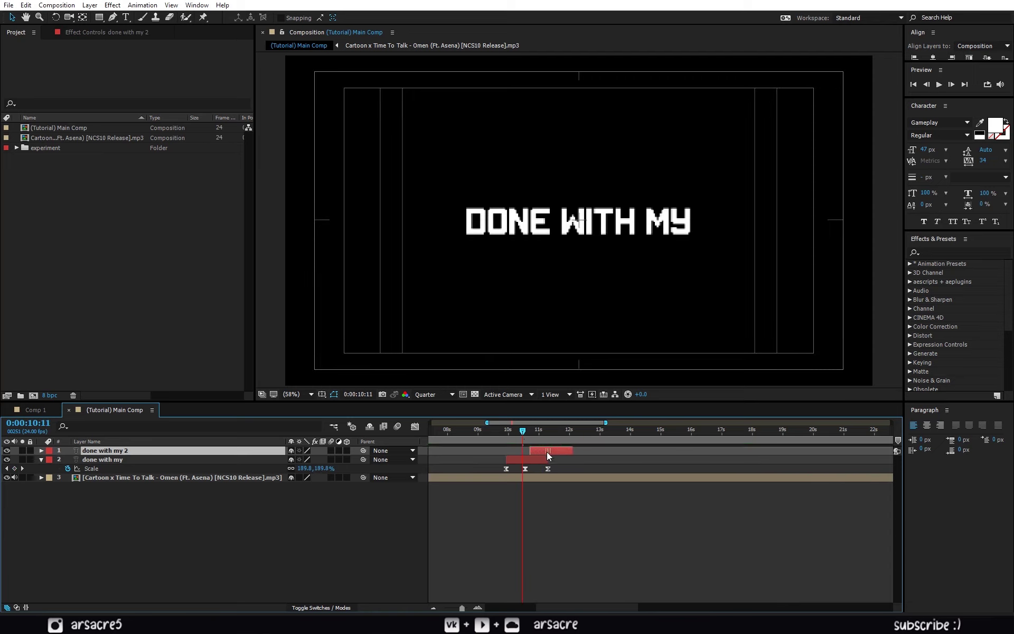
key("space")
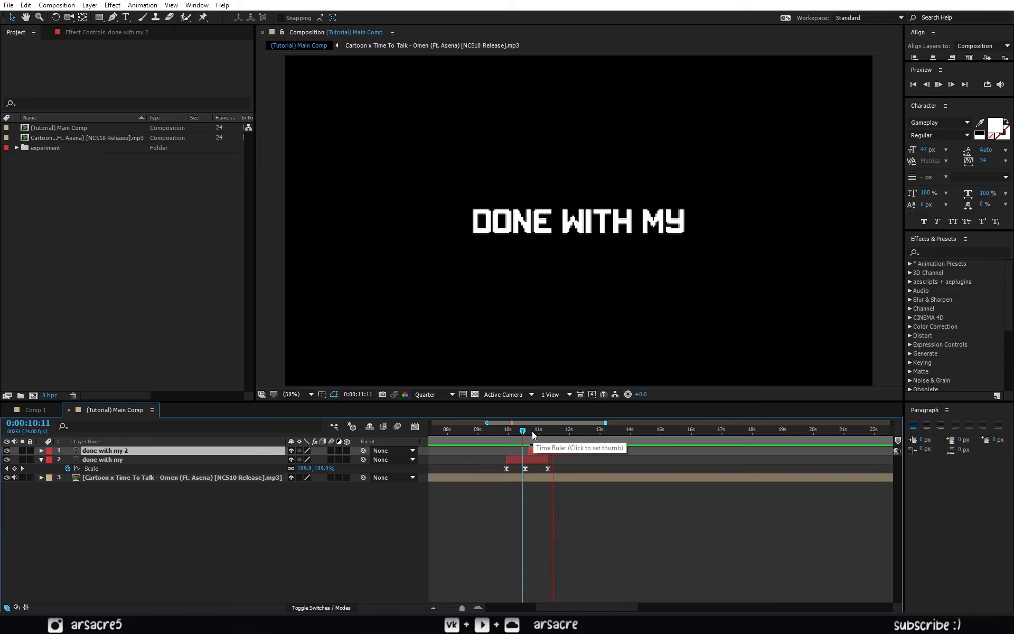
left_click(556, 432)
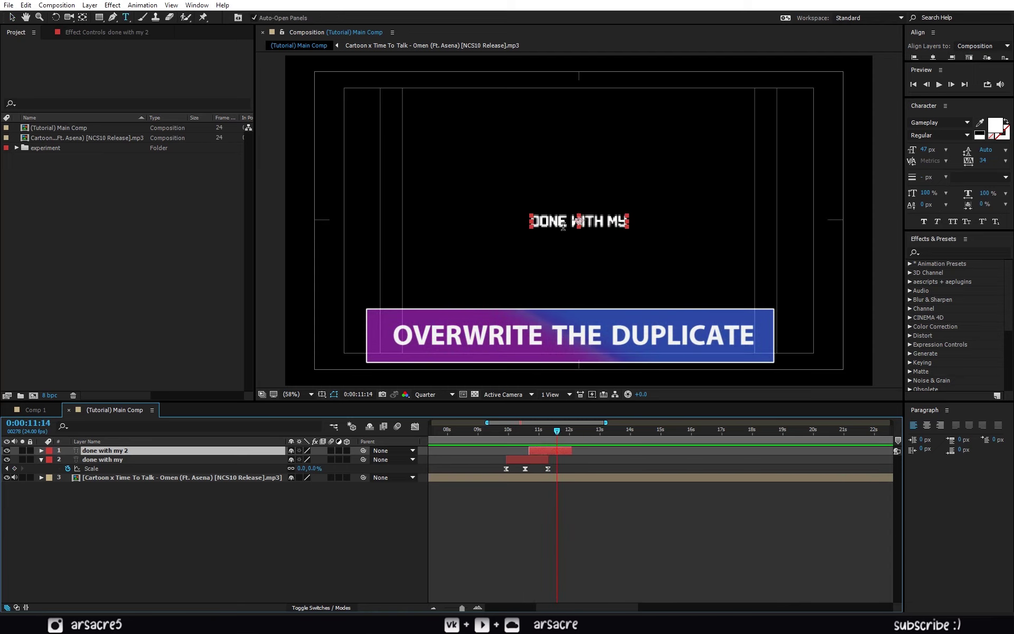
- Retype the duplicate's text as CIGARETTE and centre-align it
left_click(562, 226)
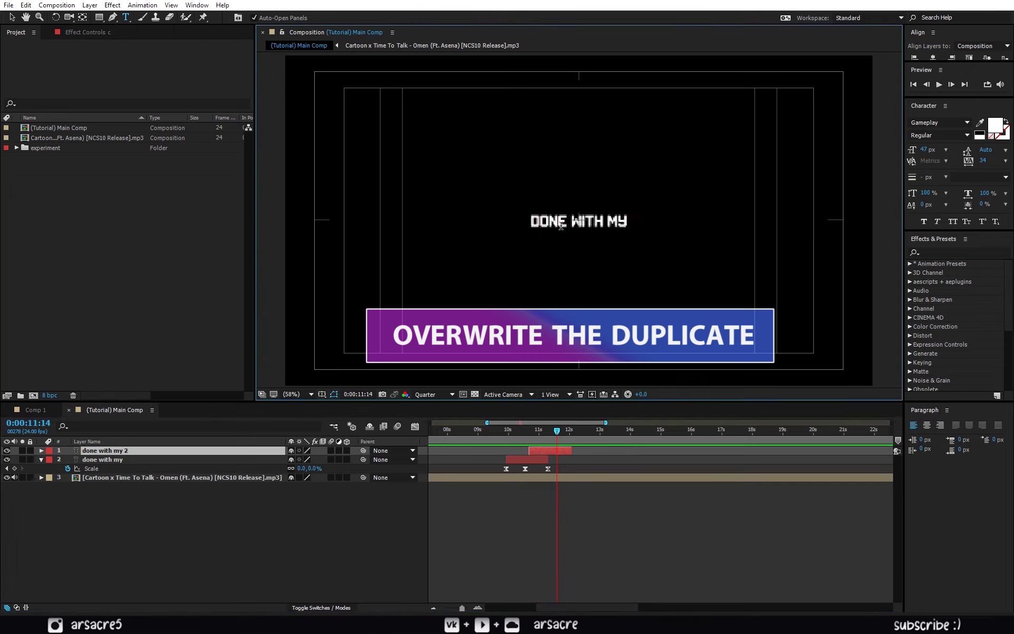
type("CIGARETTE")
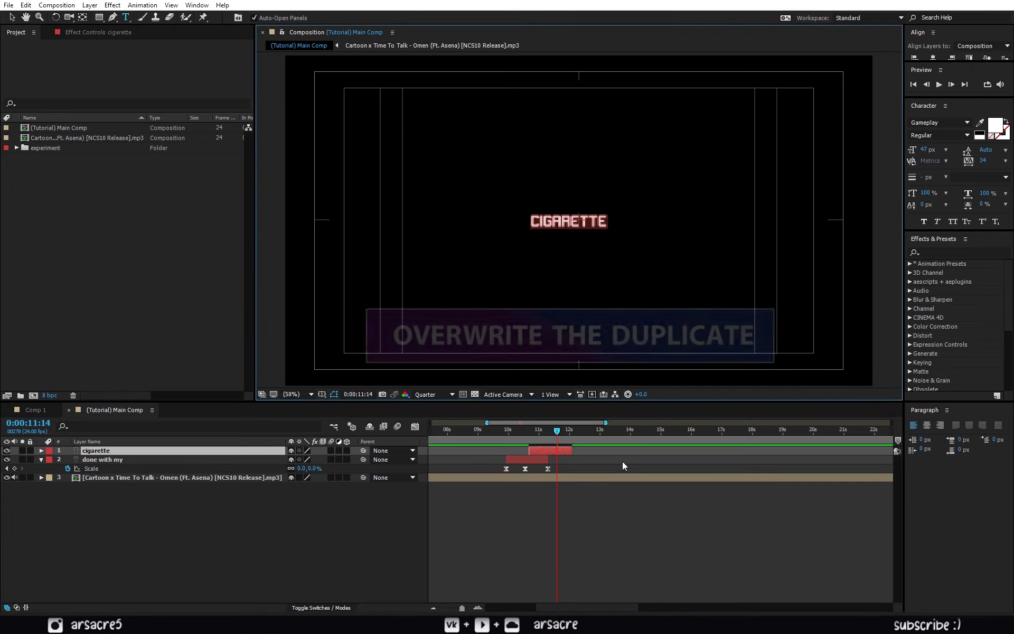
left_click(928, 427)
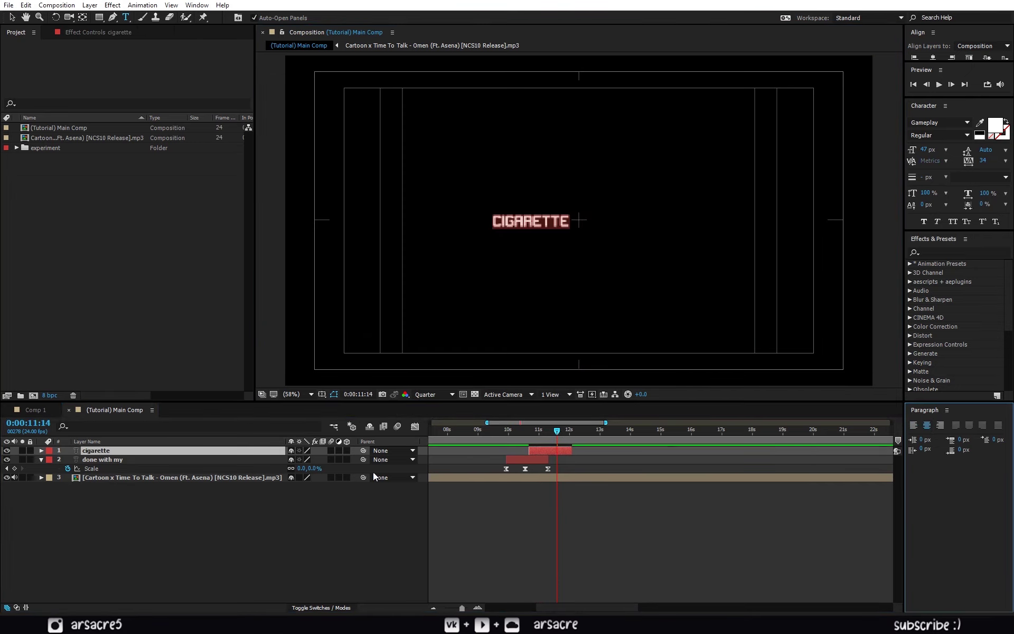
- Nudge CIGARETTE slightly right into place and preview the lyric timing
left_click(227, 459)
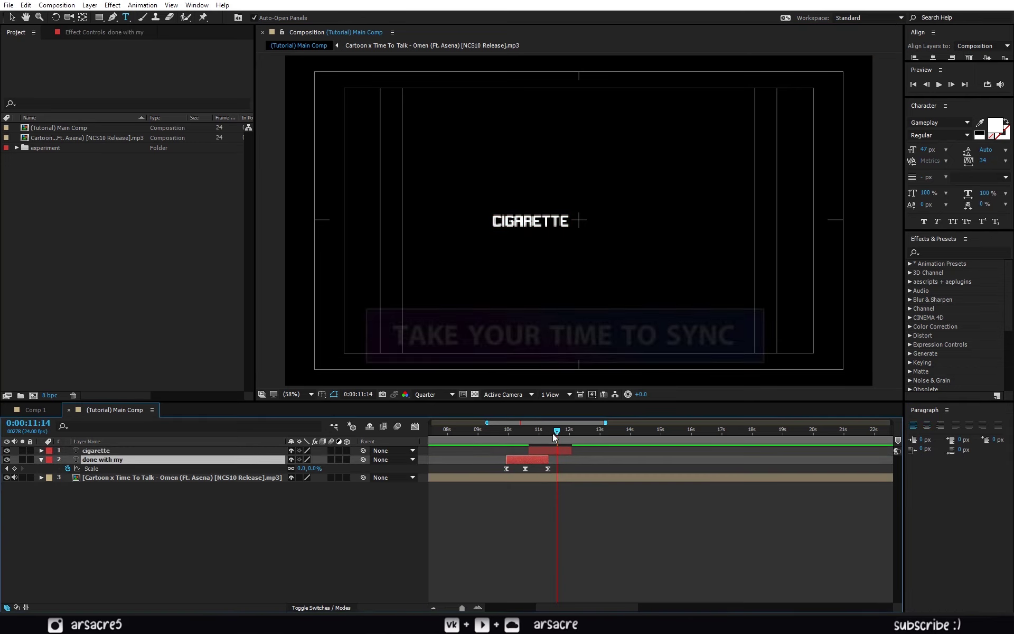
left_click(243, 450)
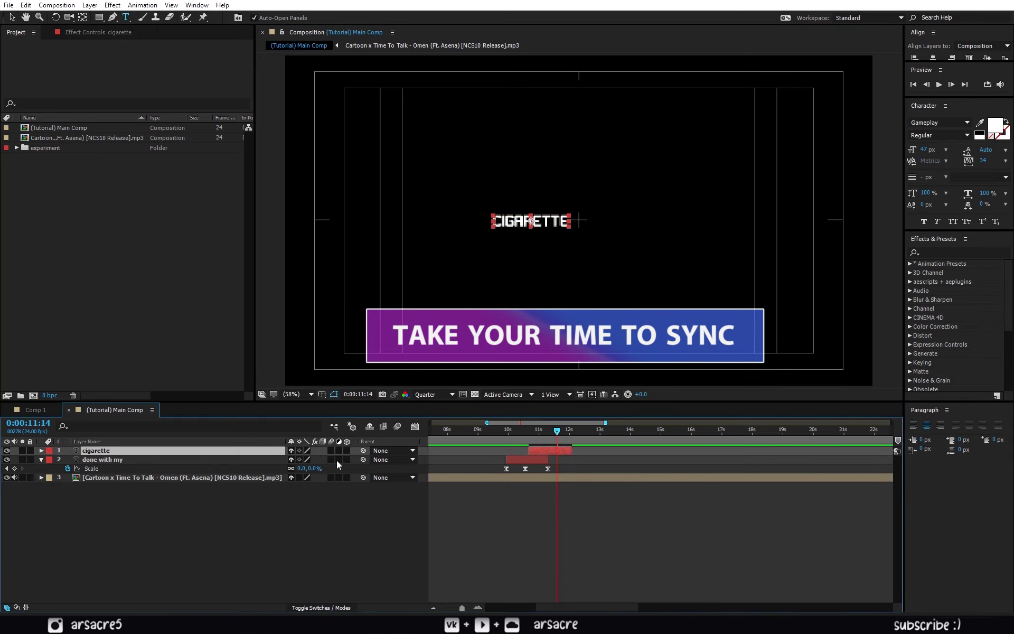
key("v")
left_click_drag(551, 224, 565, 226)
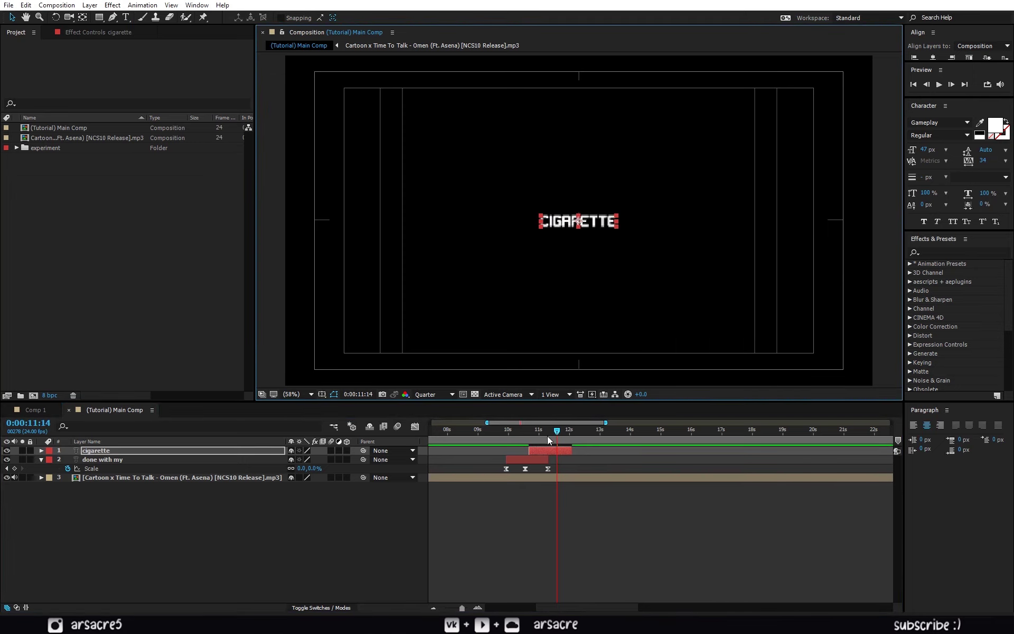
left_click_drag(548, 436, 519, 442)
key("space")
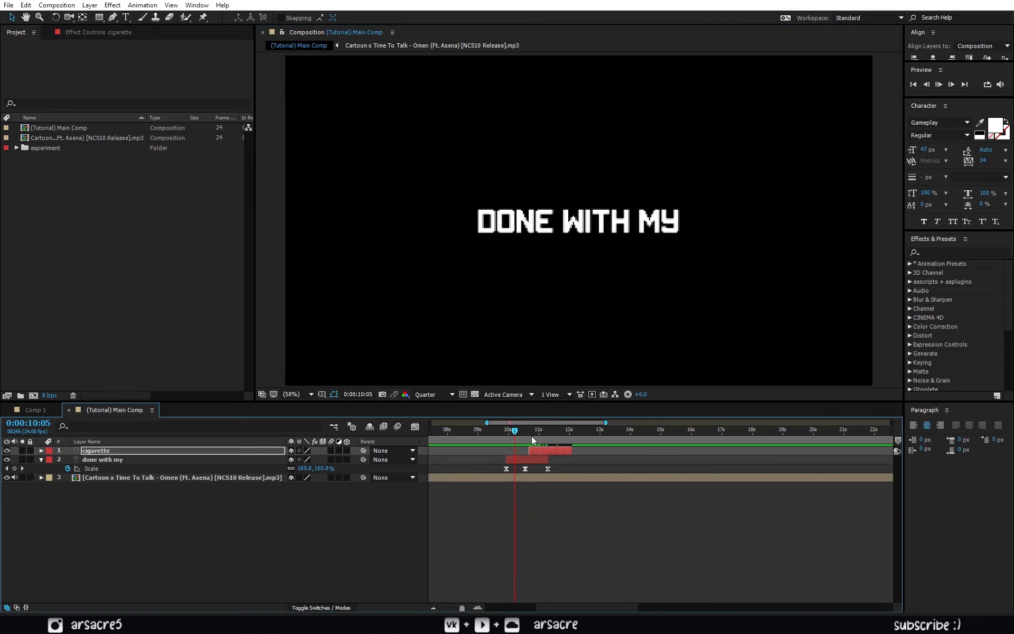
- Move CIGARETTE's last Scale keyframe later and add a raised in-between Scale keyframe at 11:07
key("space")
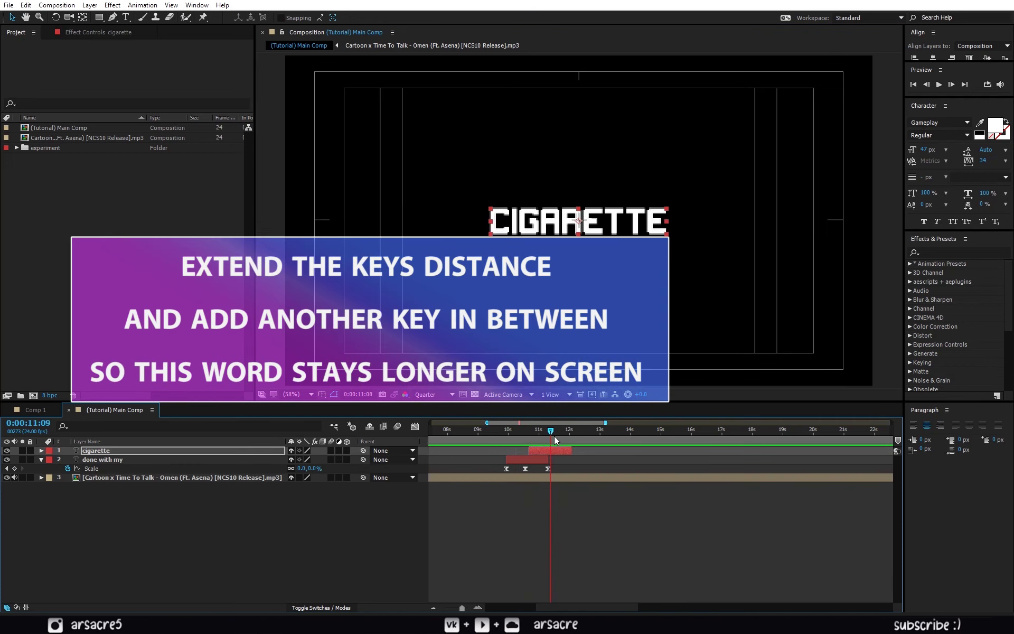
key("u")
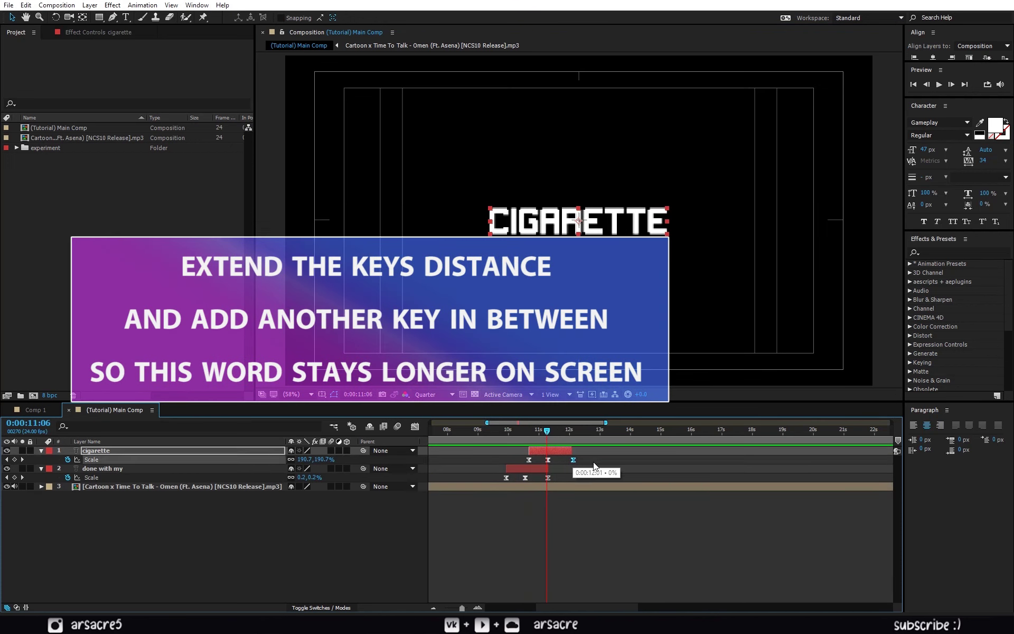
left_click_drag(573, 460, 599, 459)
left_click(537, 432)
left_click_drag(537, 432, 548, 432)
left_click(546, 464)
left_click(548, 459)
left_click_drag(324, 461, 387, 462)
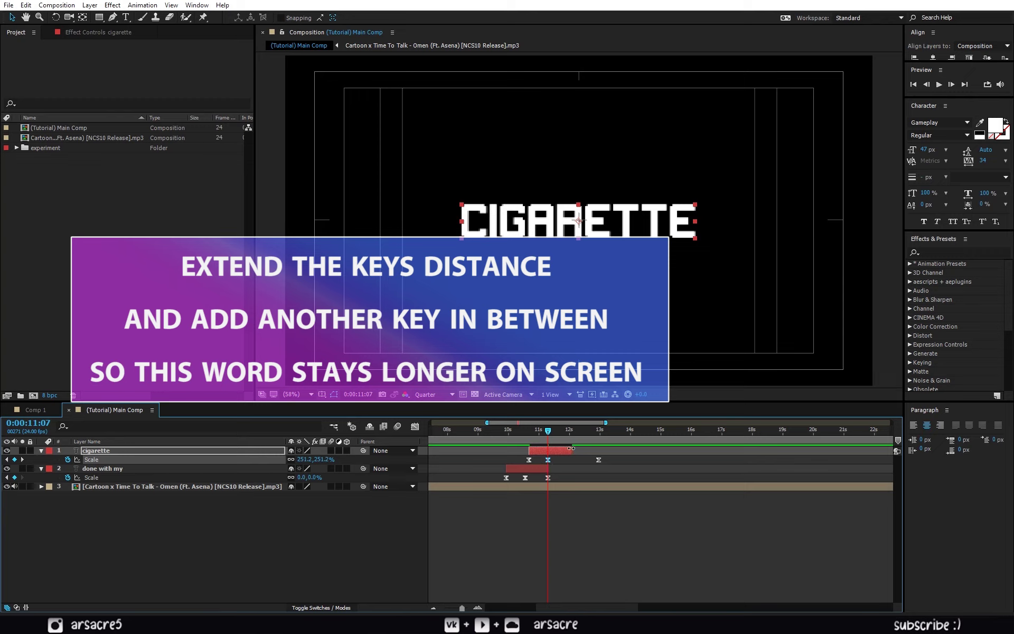
- Preview the stretched CIGARETTE timing from 9:02 and again from 11:13
left_click_drag(559, 437, 482, 437)
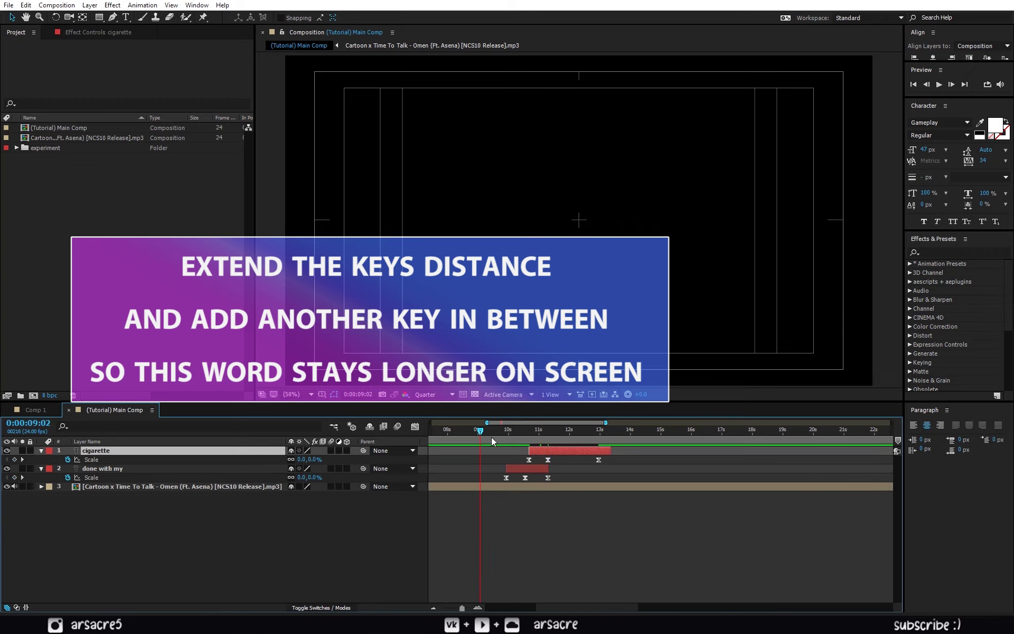
left_click(569, 438)
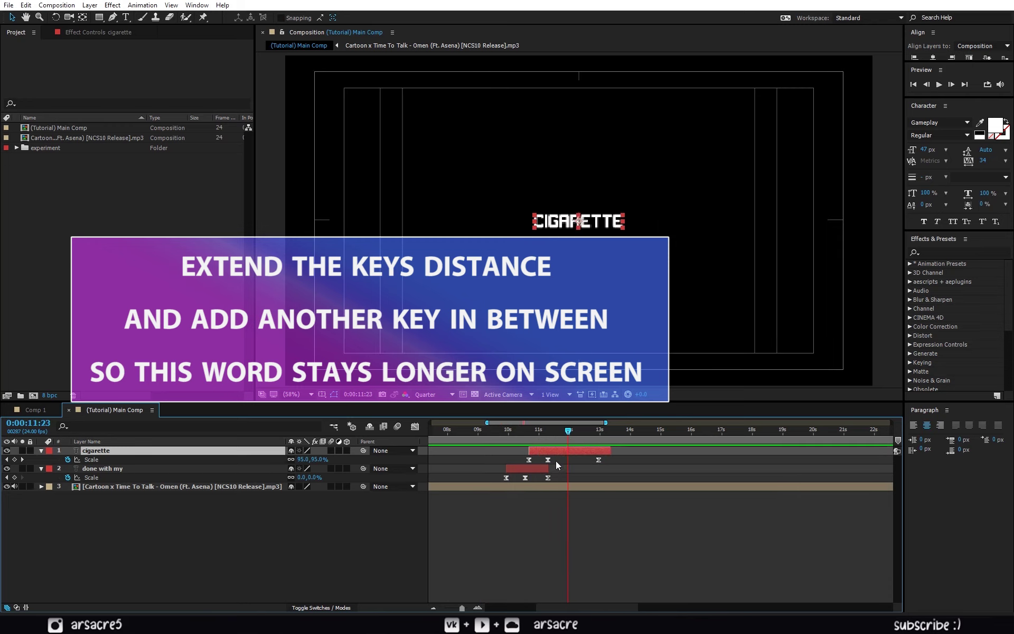
left_click_drag(555, 461, 540, 466)
key("shift+Page_Up")
key("space")
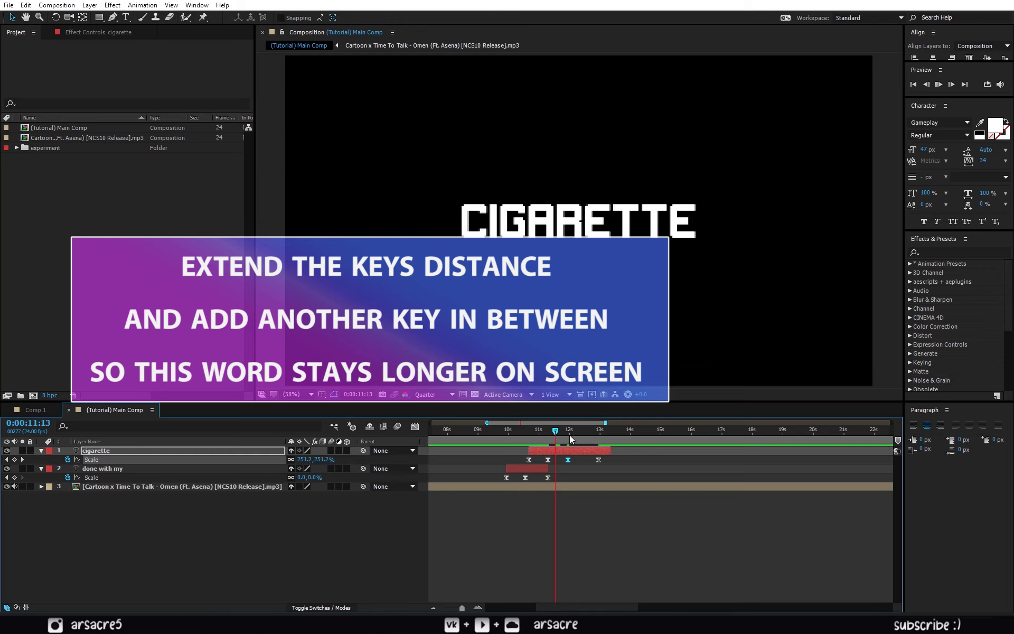
left_click(578, 437)
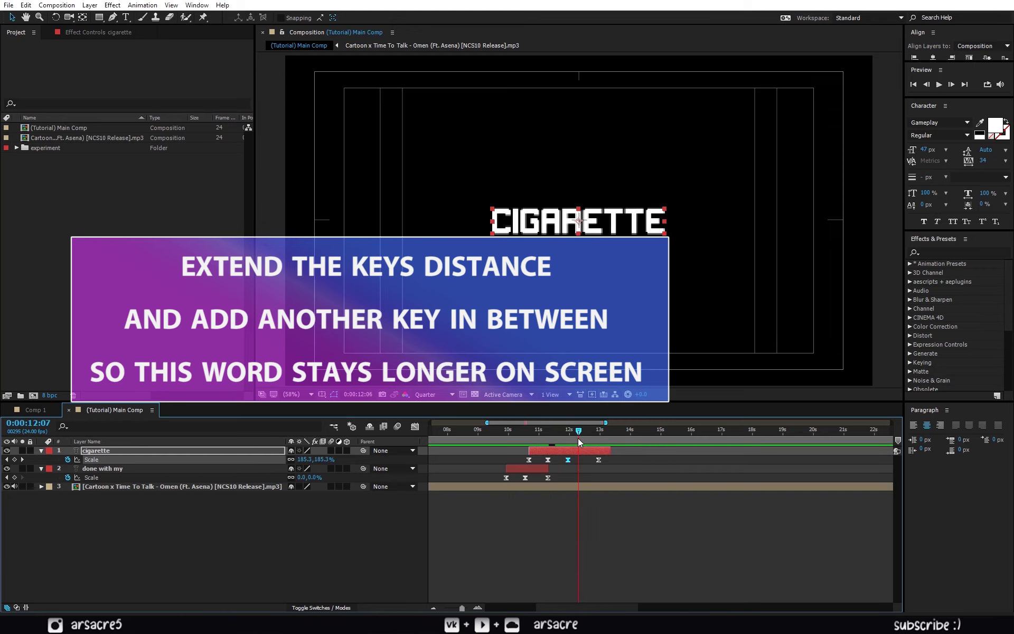
- Reshape CIGARETTE's Scale speed curve into a sharp spike in the Graph Editor
left_click(415, 426)
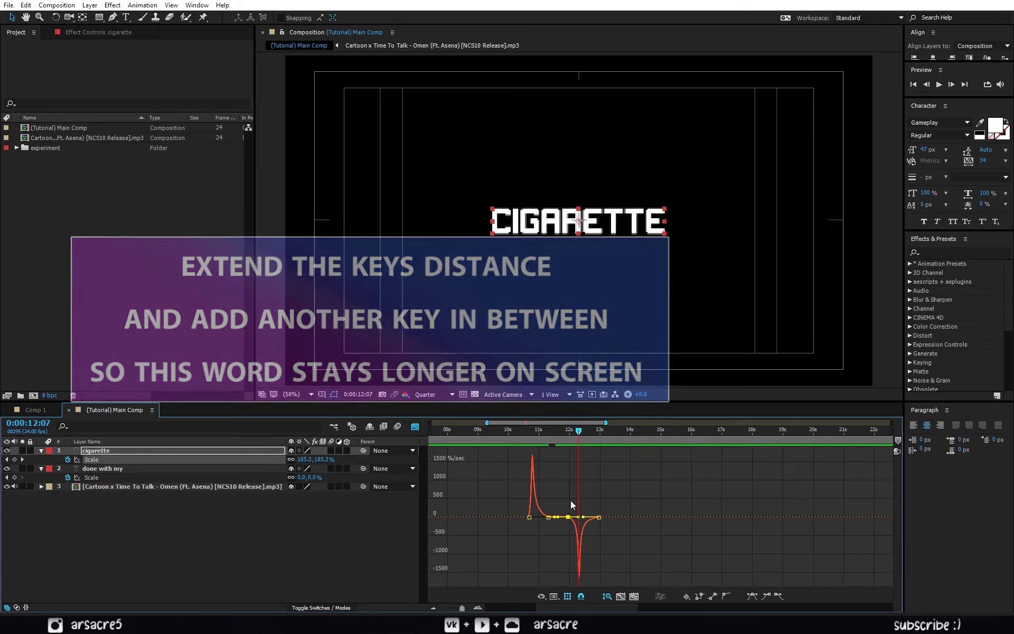
left_click_drag(586, 517, 584, 546)
left_click(415, 426)
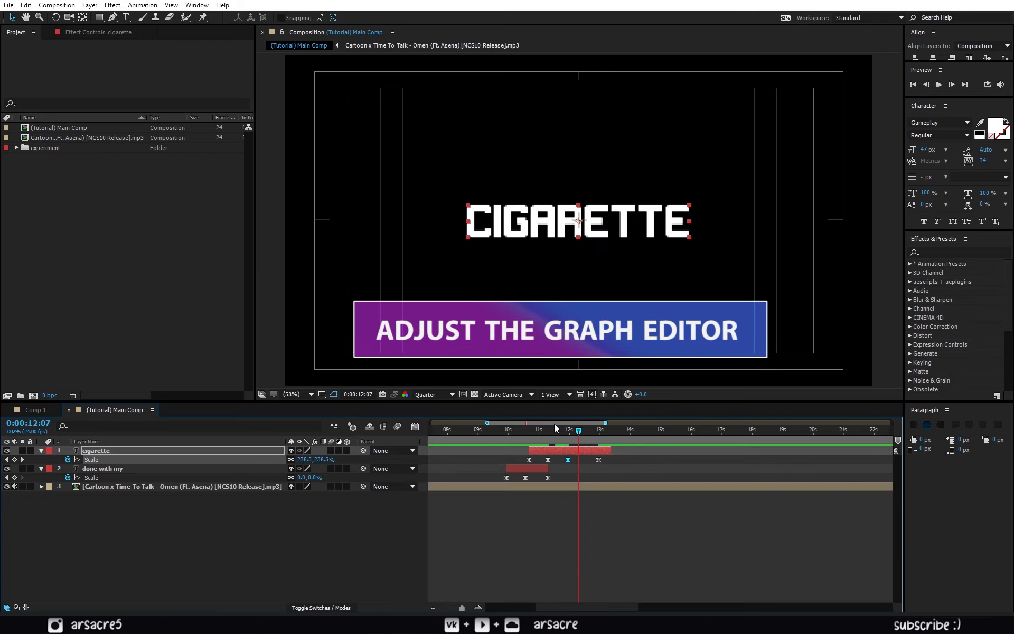
- Preview the CIGARETTE pop-in from 10:04 and park the time at 12:10
left_click_drag(573, 441, 568, 441)
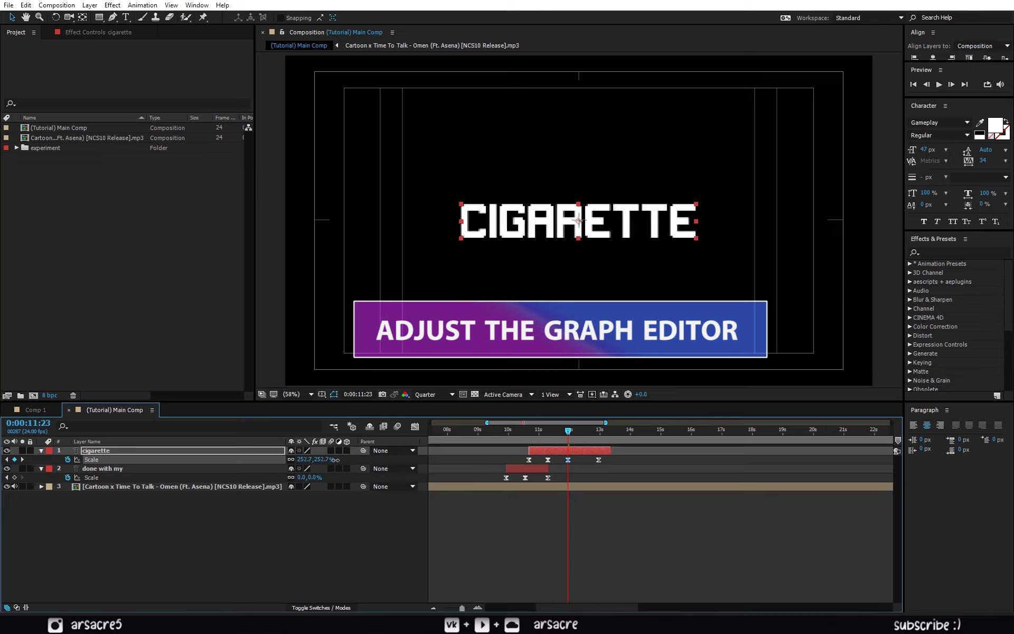
left_click_drag(520, 434, 513, 435)
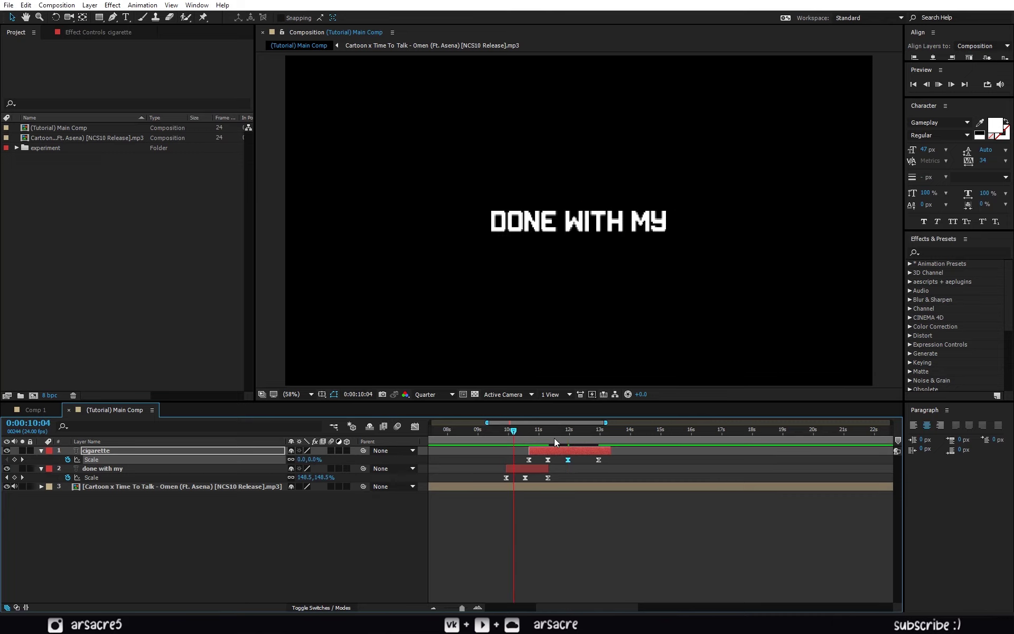
key("space")
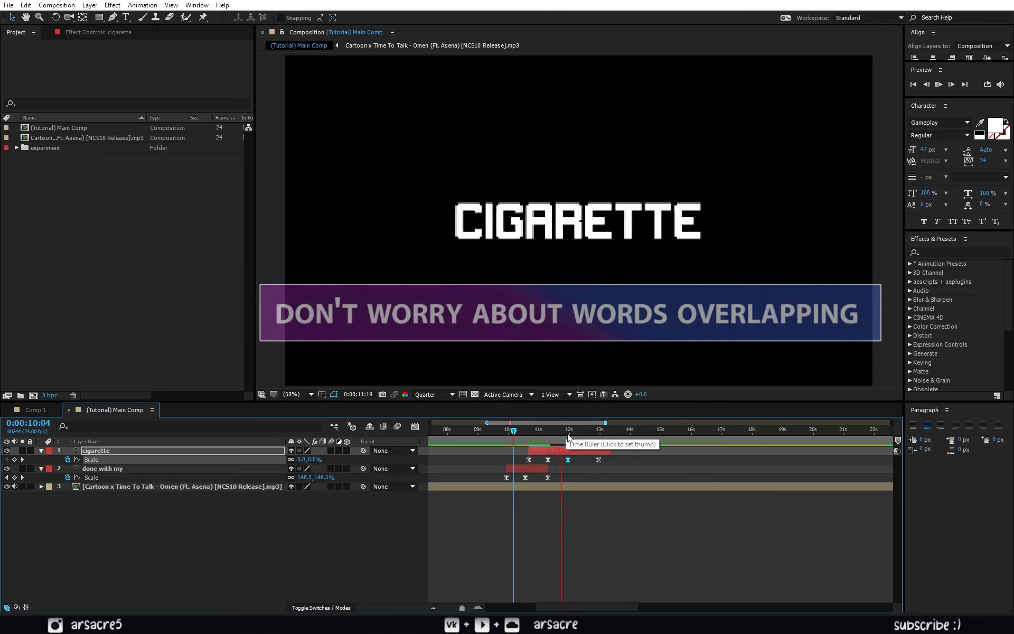
key("space")
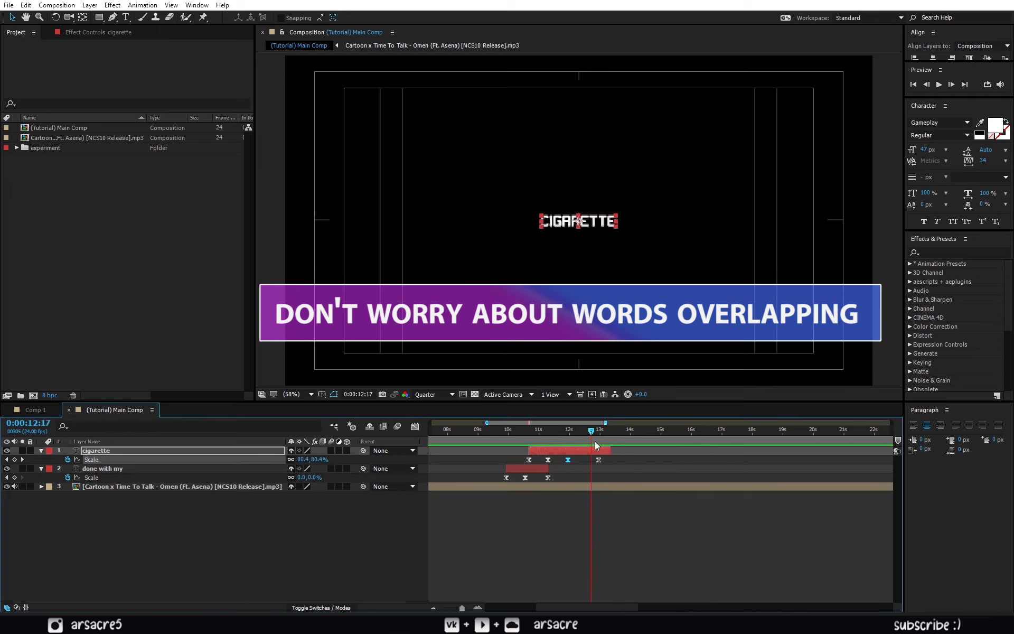
left_click_drag(595, 435, 582, 435)
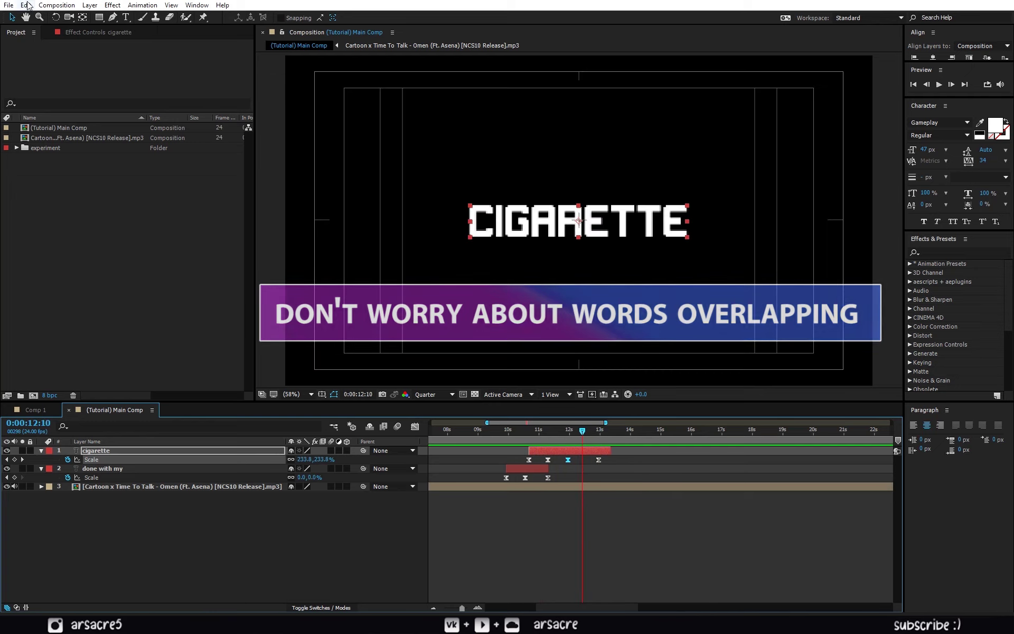
key("alt+e")
left_click(120, 515)
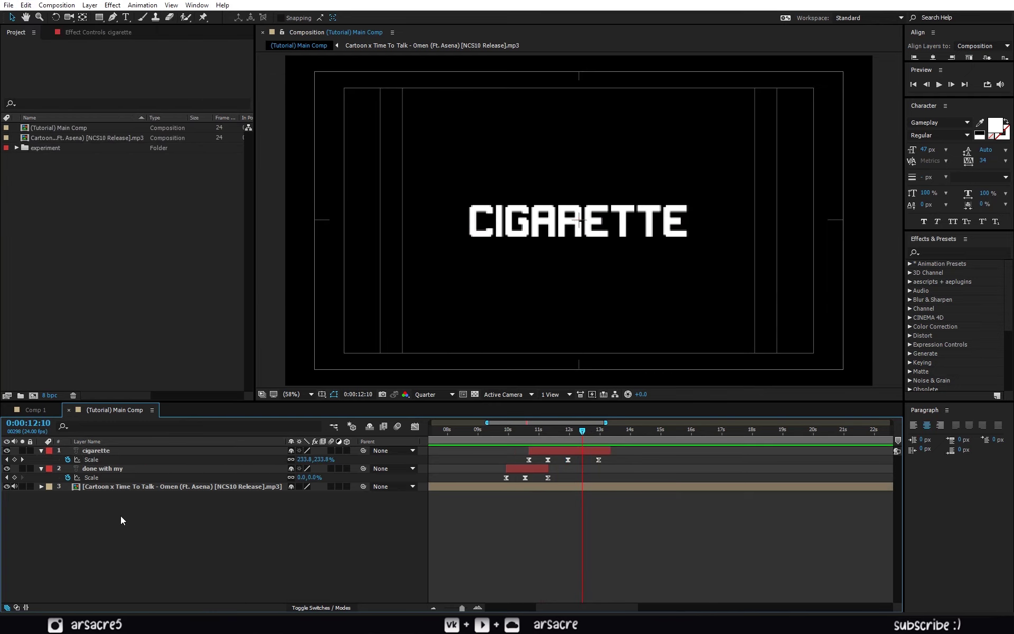
- Duplicate the done with my and cigarette layers and move the copies to the top
left_click(106, 469)
left_click(106, 450, "shift")
left_click(25, 6)
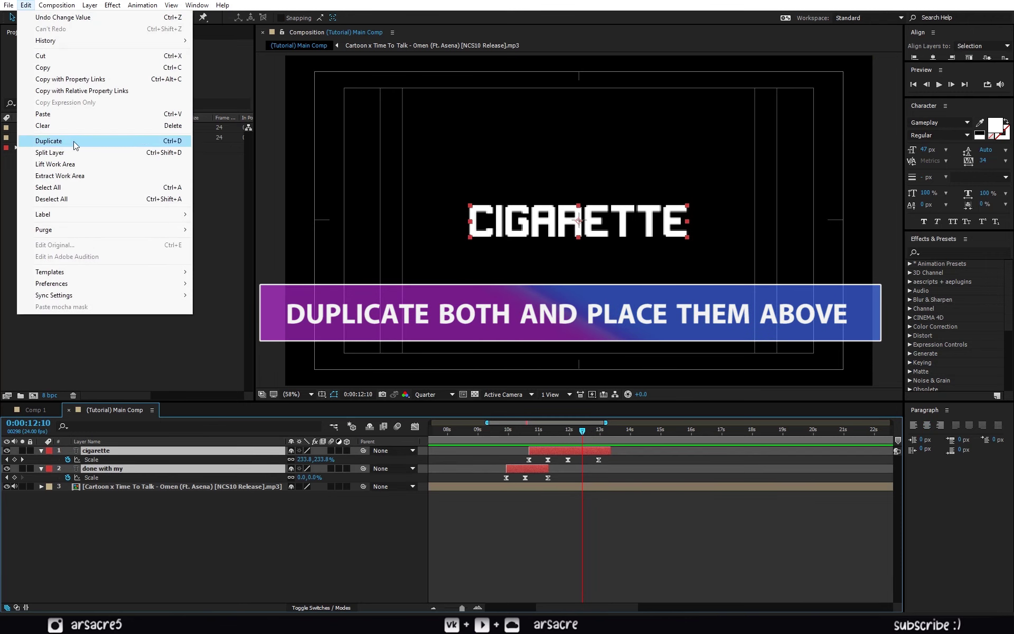
left_click(51, 142)
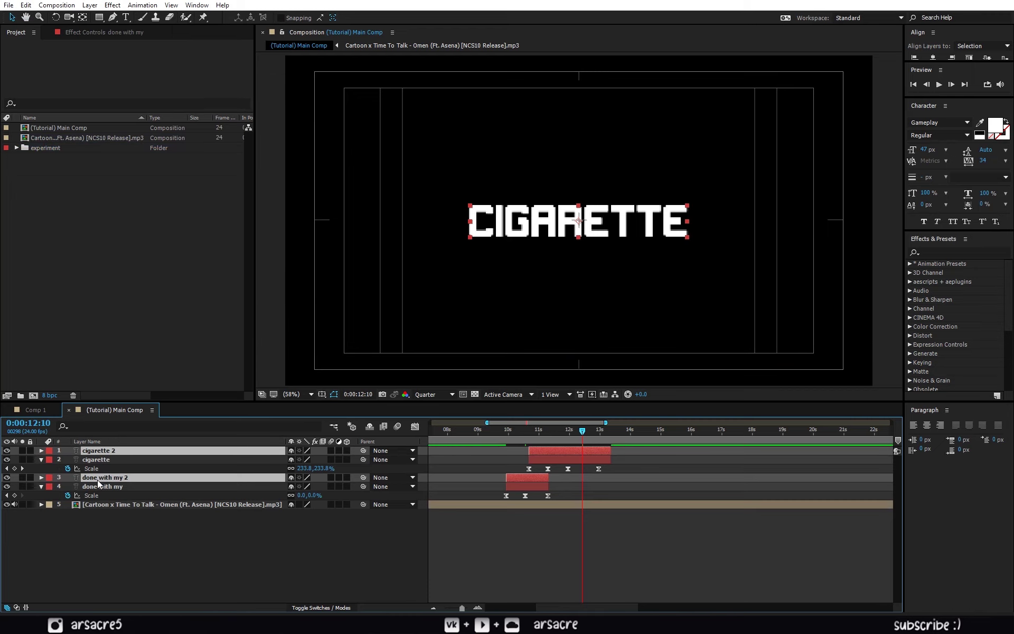
left_click_drag(97, 478, 119, 464)
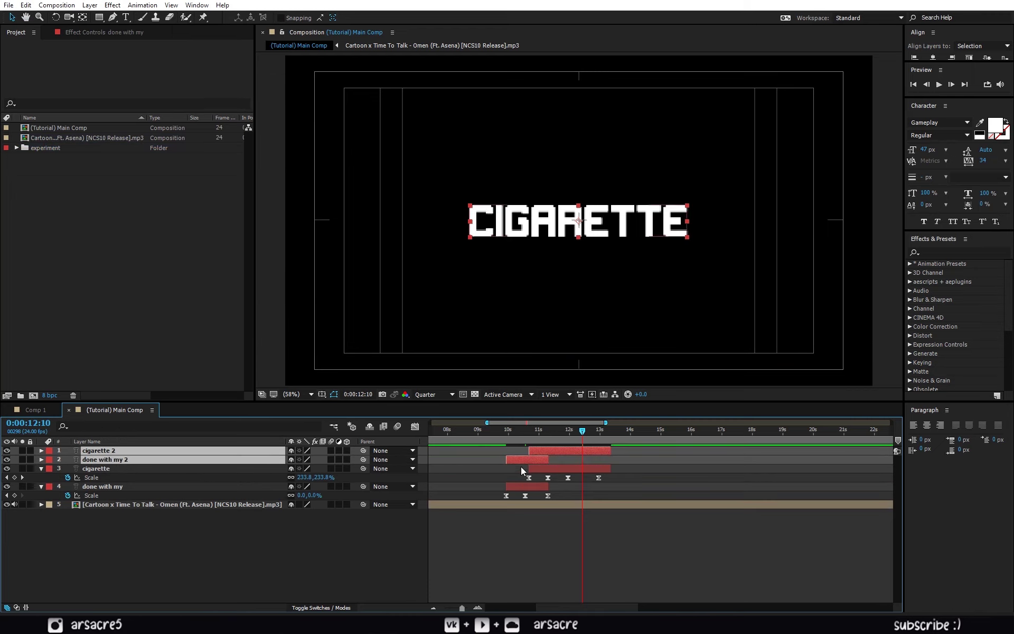
- Shift the copies about 2.6 s later and preview up to around 13 seconds
mouse_move(517, 459)
left_mouse_down()
mouse_move(596, 468)
mouse_move(533, 433)
left_mouse_up()
key("space")
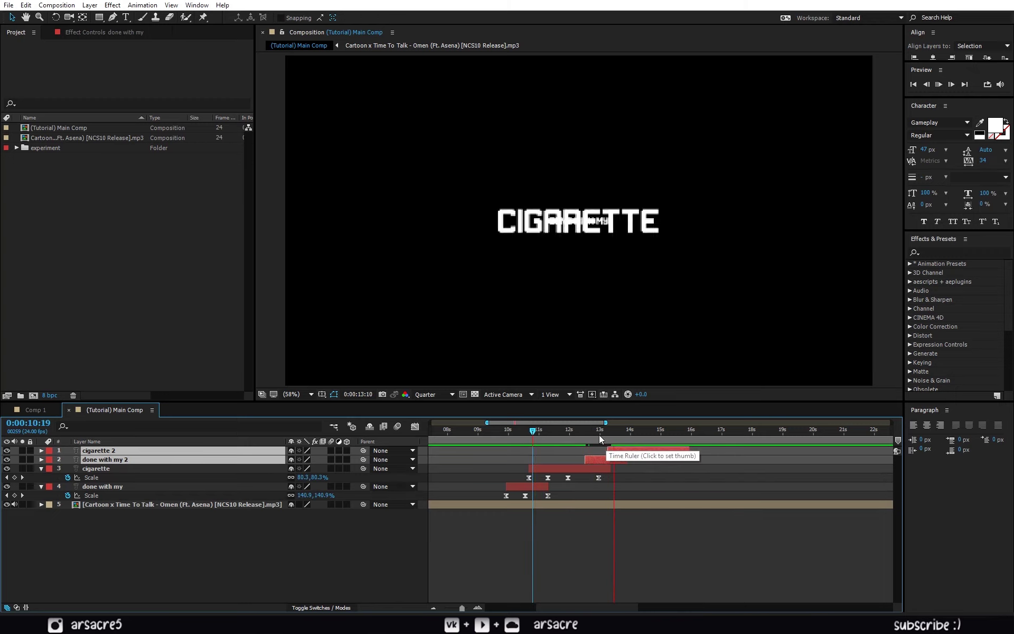
left_click(607, 433)
key("Page_Up")
key("Page_Up")
key("F2")
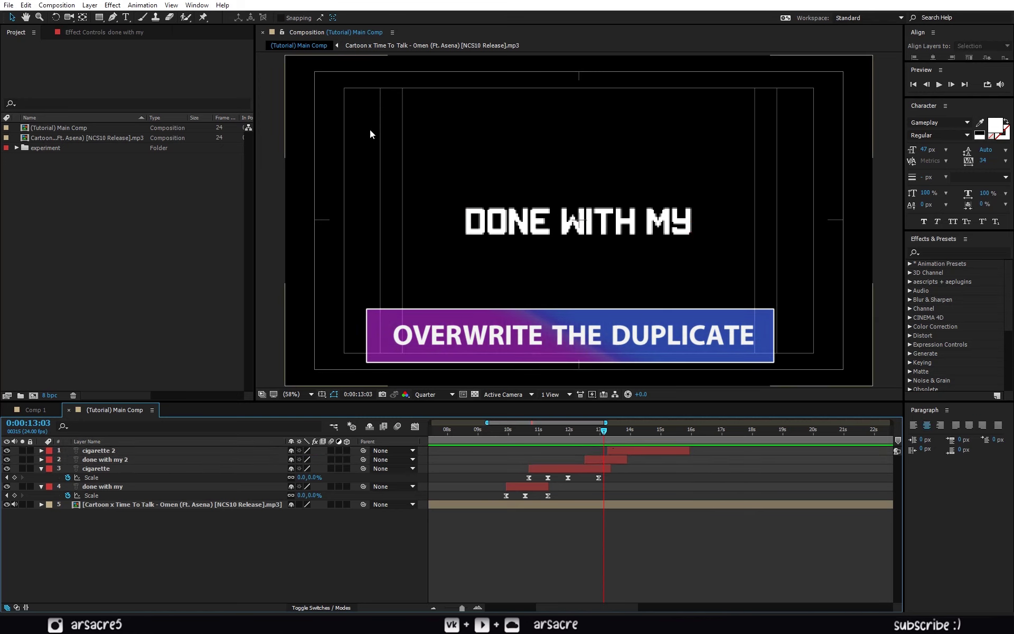
- Retype the duplicated DONE WITH MY text to read FOR WHEN ALL
left_click(127, 17)
triple_click(516, 221)
type("fo")
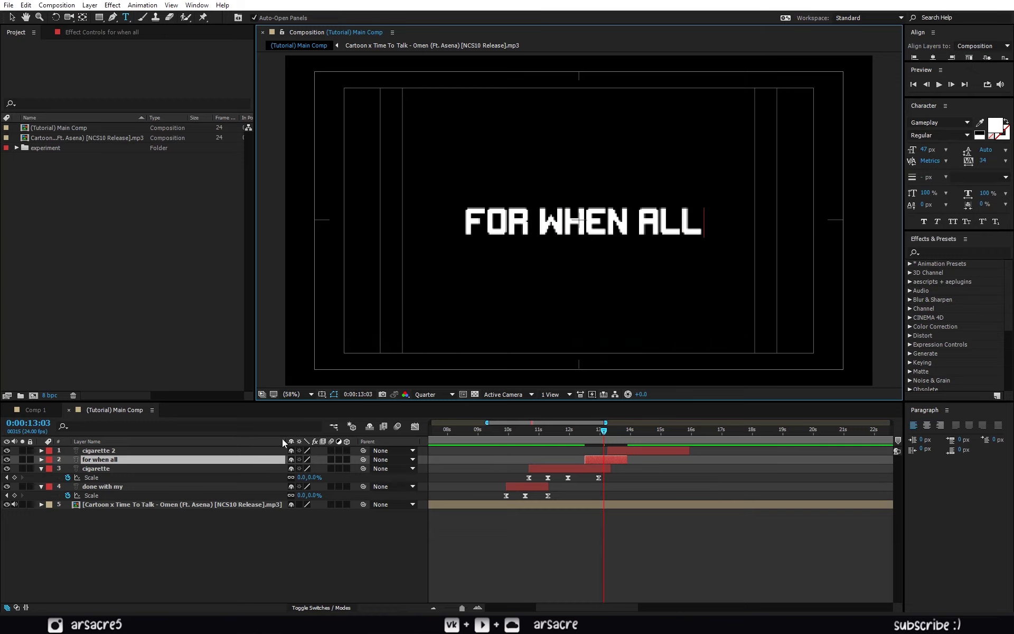
key("Escape")
key("v")
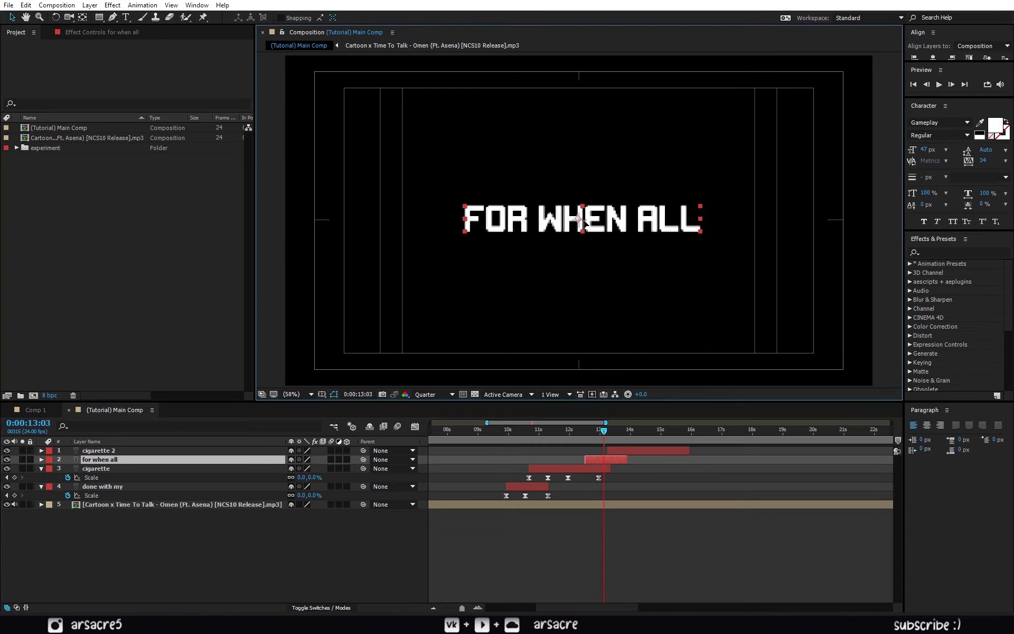
- Retype the duplicated CIGARETTE text to read THE SMOKE
left_click_drag(611, 439, 647, 441)
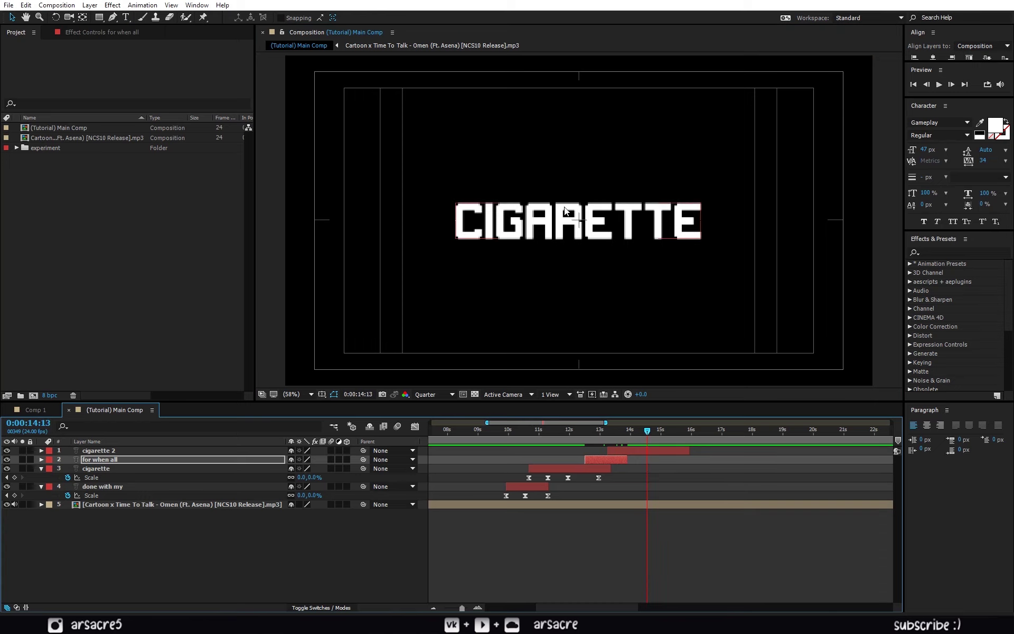
double_click(564, 216)
type("the")
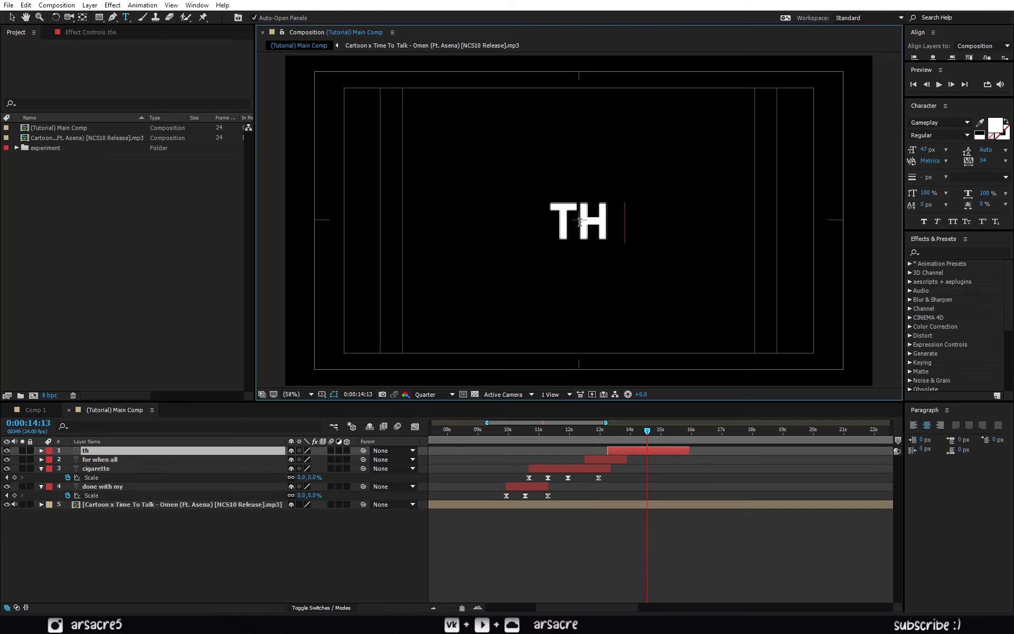
type("e smoke")
left_click(488, 465)
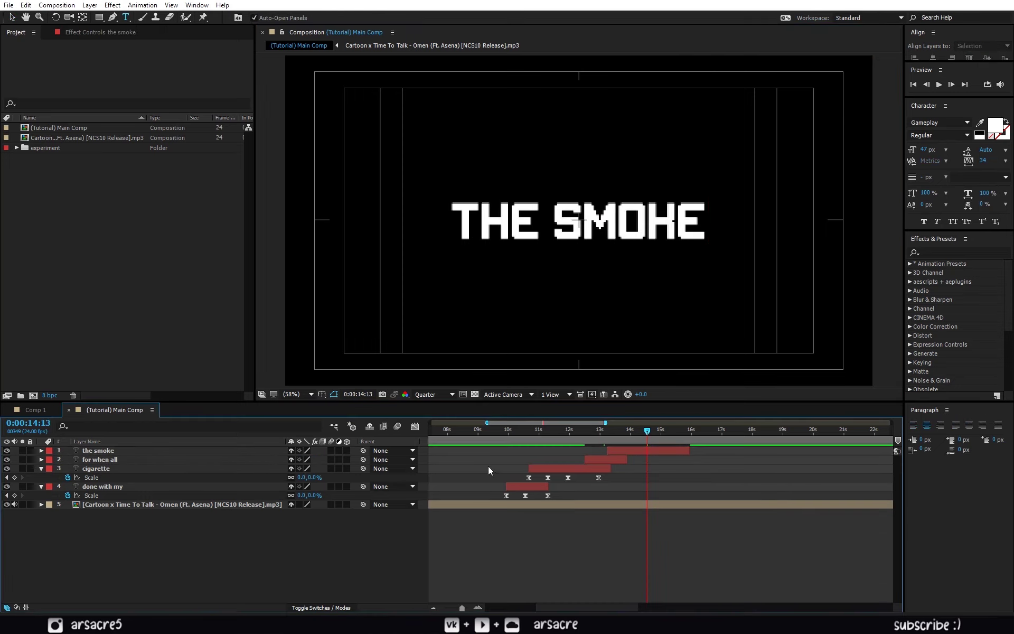
left_click_drag(613, 429, 583, 434)
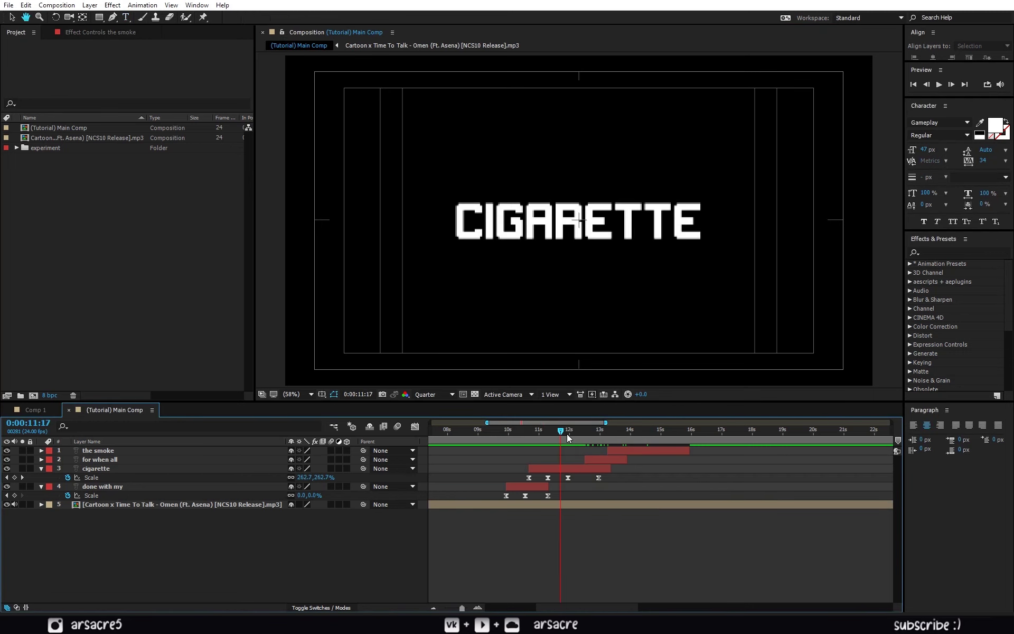
- Preview the lyric animation from around the 11-second mark to check the timing
left_click(600, 435)
left_click(610, 459)
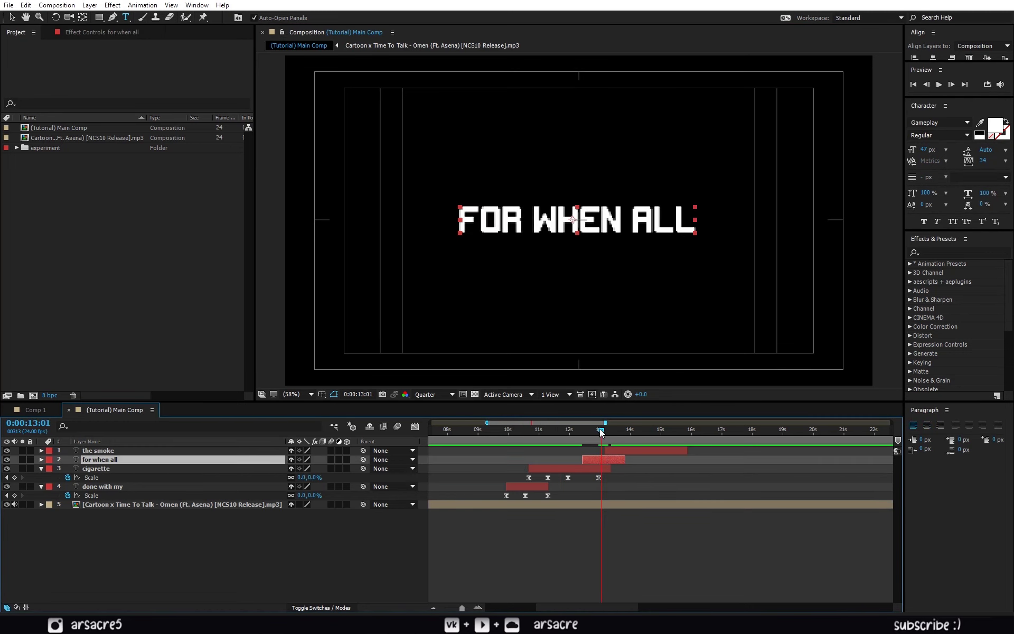
left_click_drag(600, 429, 575, 435)
key("space")
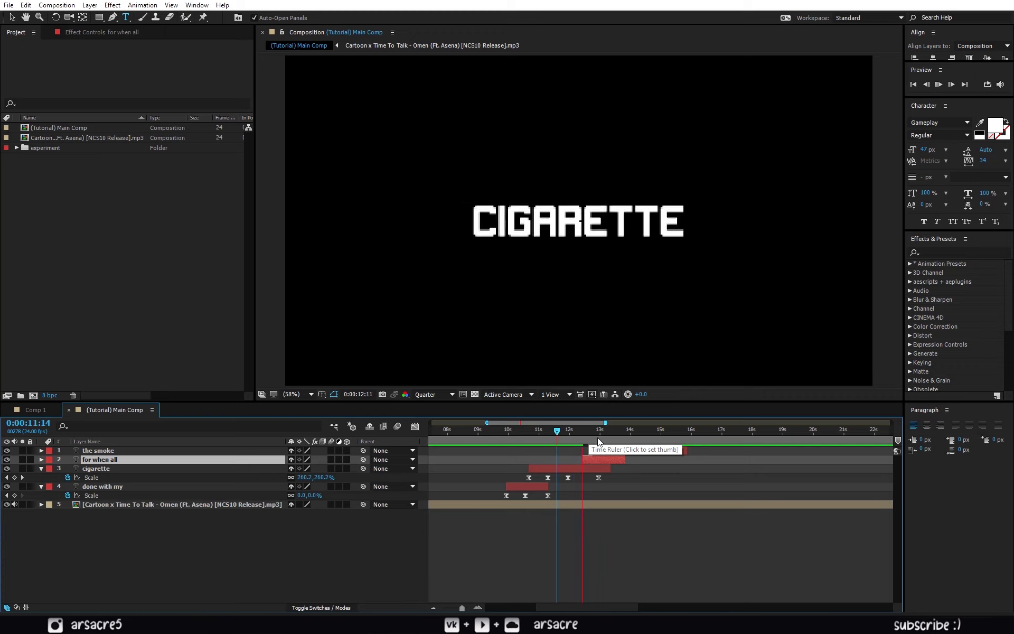
key("space")
- Move CIGARETTE's last Scale keyframe earlier to about 12:23 and preview the new timing
left_click_drag(599, 479, 587, 479)
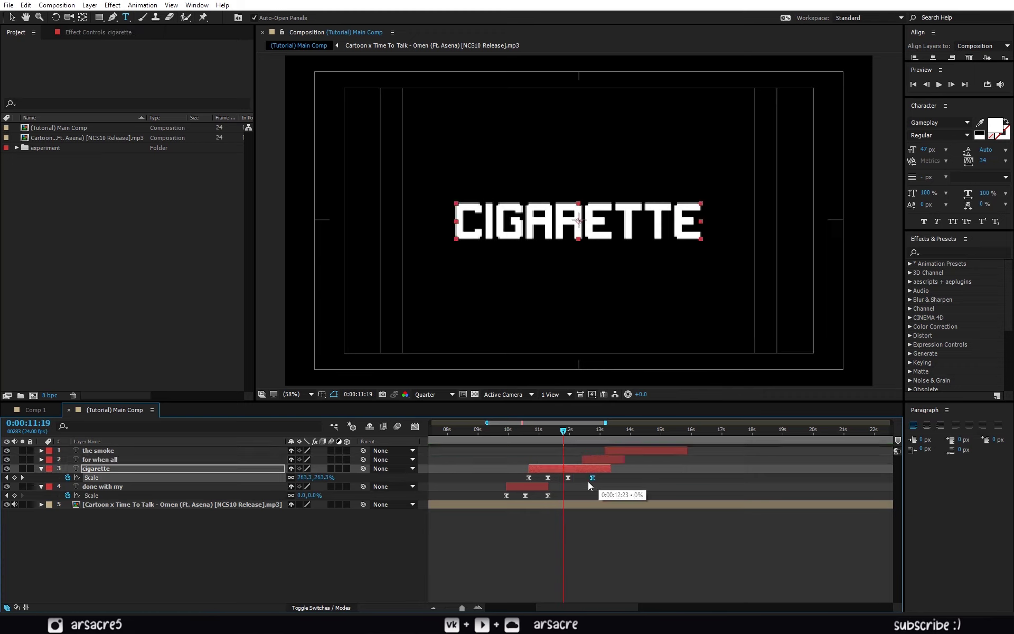
key("space")
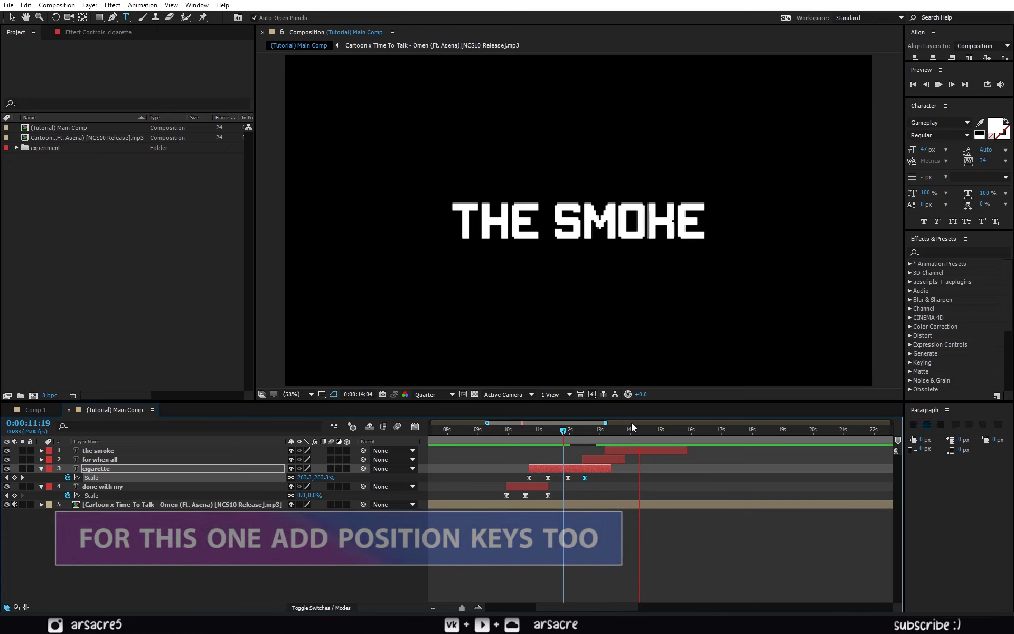
left_click_drag(624, 431, 634, 438)
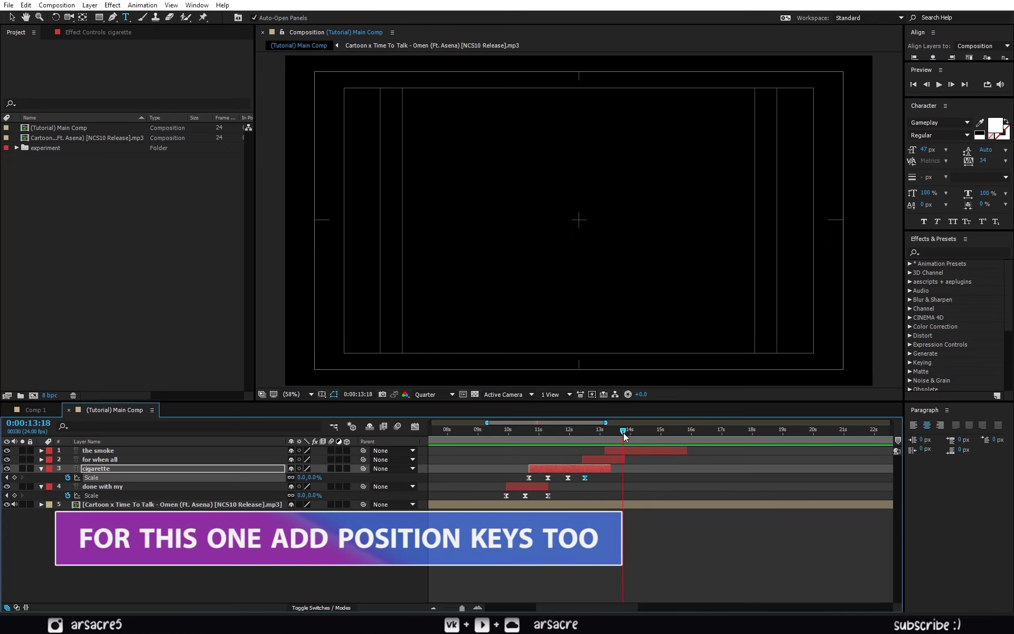
left_click(209, 450)
- Keyframe THE SMOKE's Position at 14:00 and 14:09, lifting Y from 540.4 to 474.4
key("p")
left_click(68, 459)
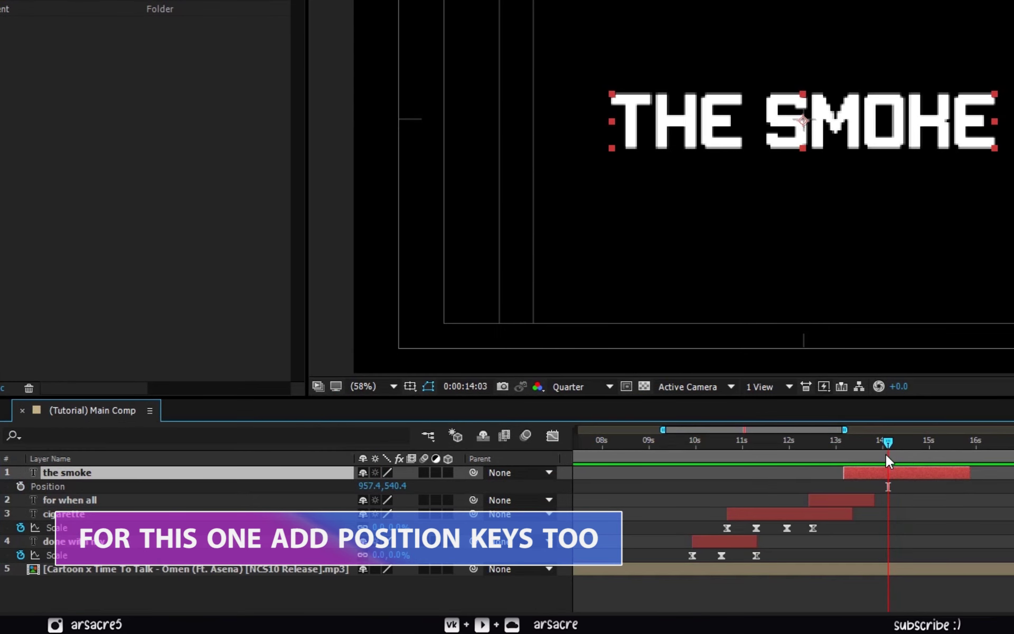
left_click_drag(888, 460, 882, 460)
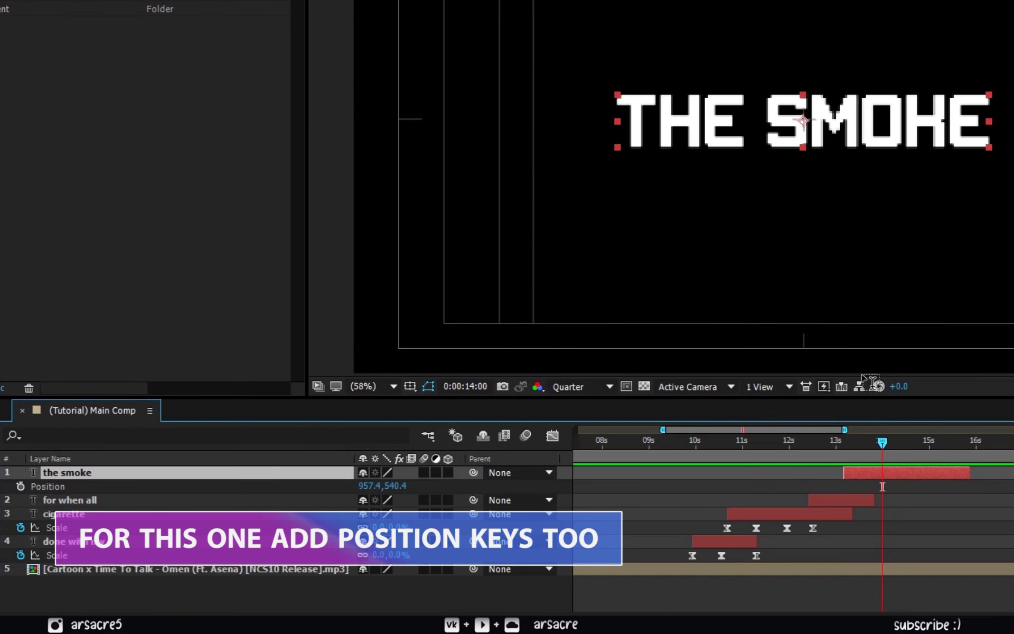
left_click(20, 486)
left_click_drag(889, 444, 900, 443)
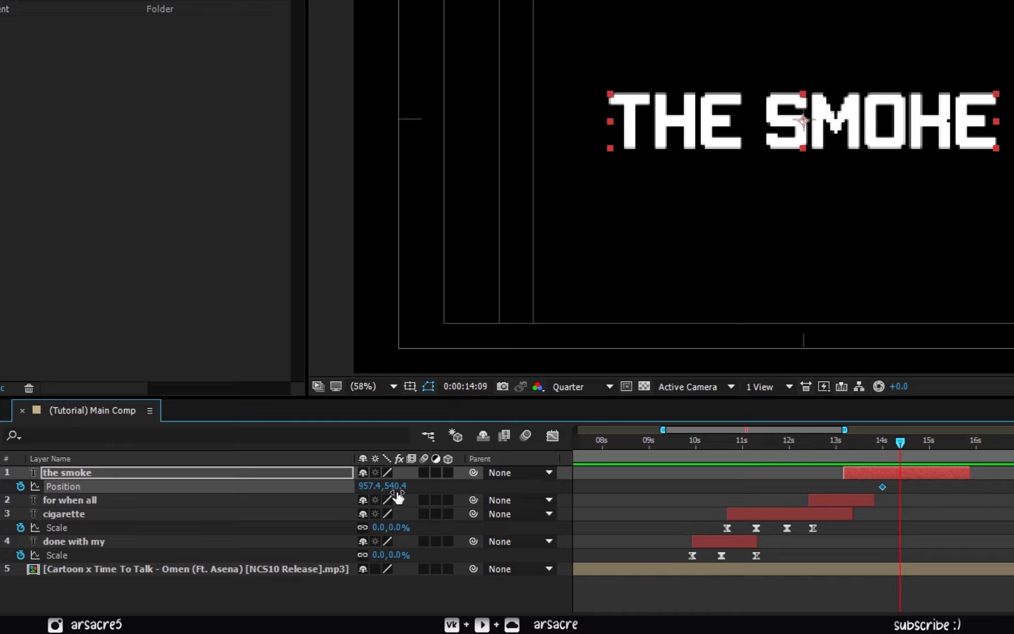
left_click_drag(397, 486, 361, 486)
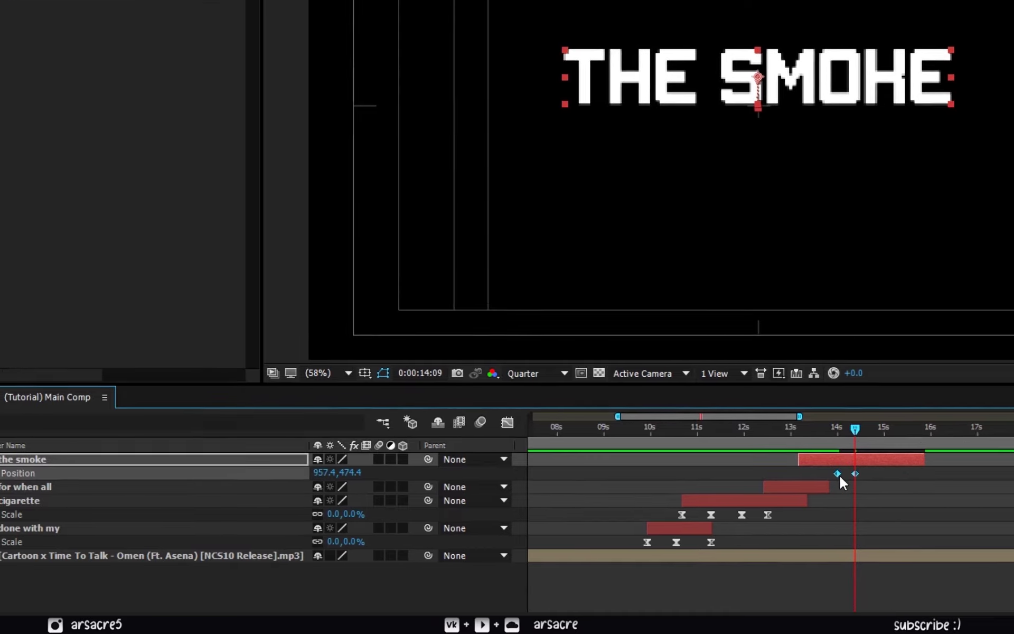
- Apply Easy Ease to both of THE SMOKE's Position keyframes
right_click(883, 488)
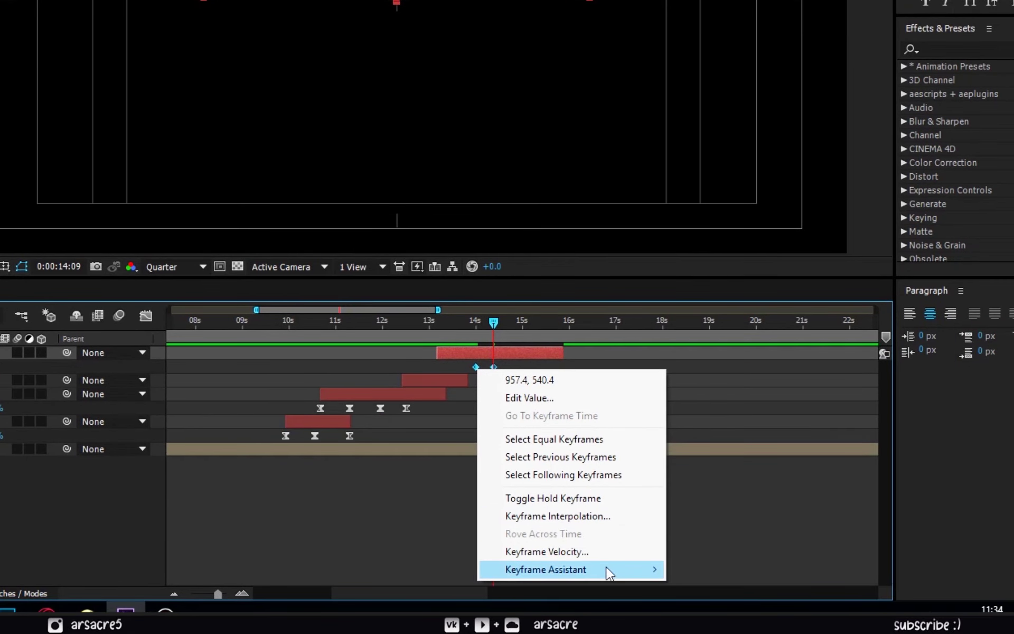
mouse_move(610, 573)
left_click(712, 464)
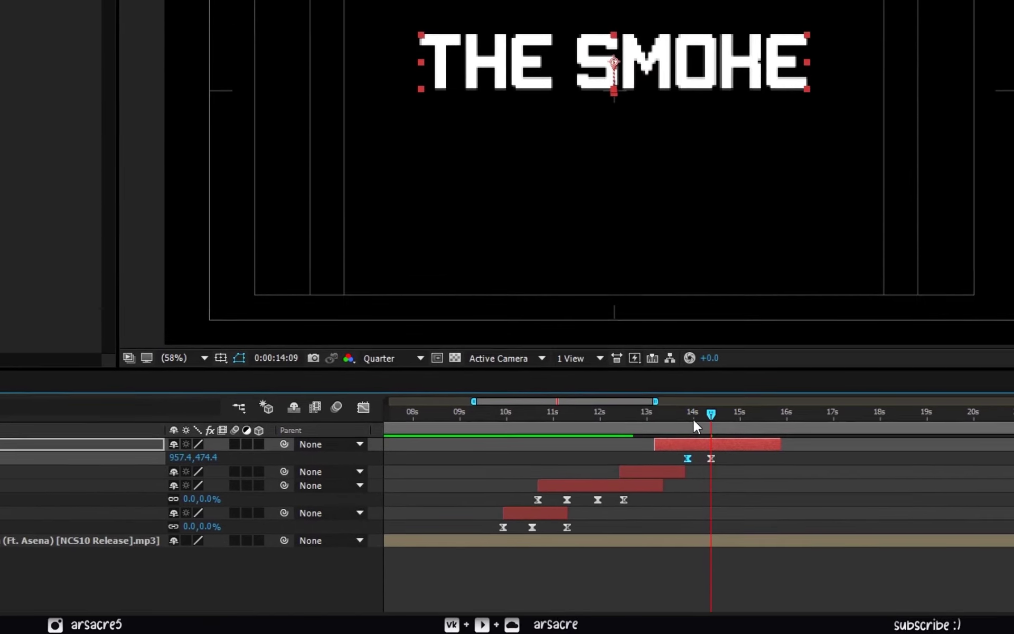
- Preview the rising motion, then slide both Position keyframes slightly earlier and preview again
left_click(722, 451)
key("space")
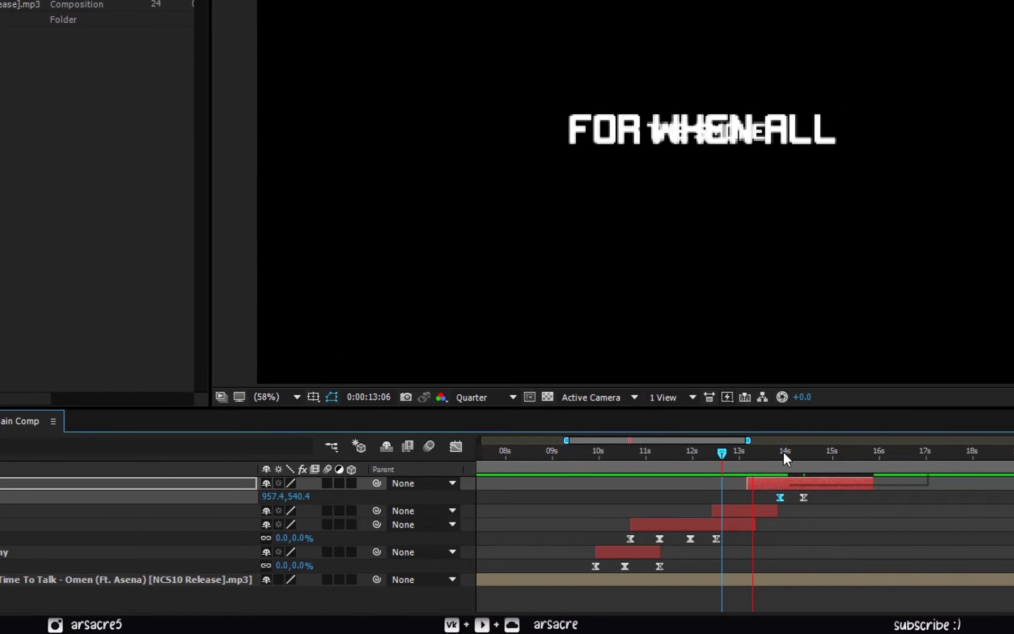
key("space")
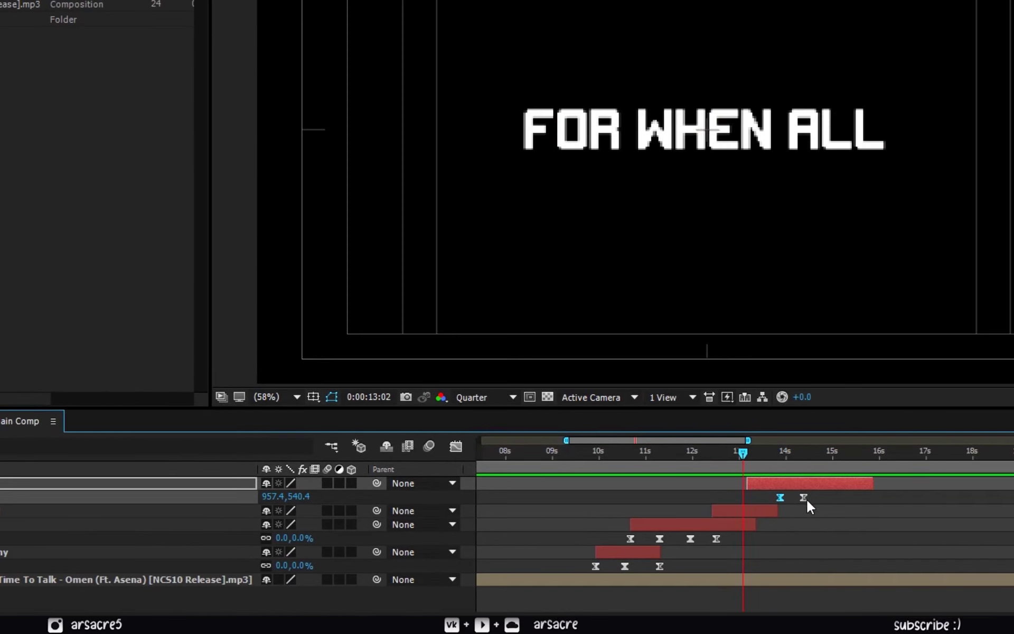
left_click_drag(780, 502, 767, 502)
key("space")
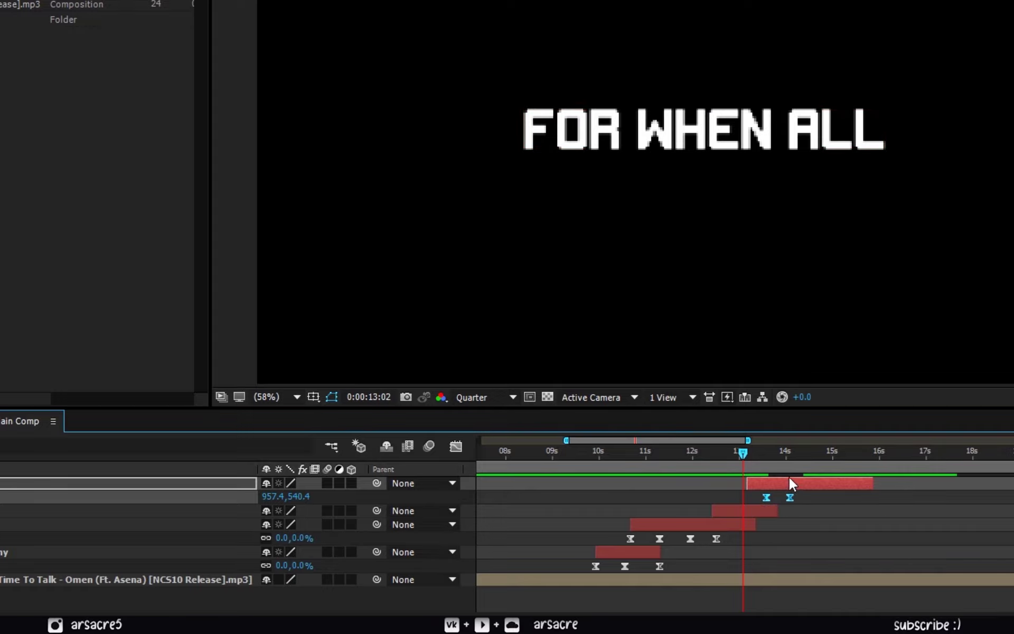
left_click(789, 452)
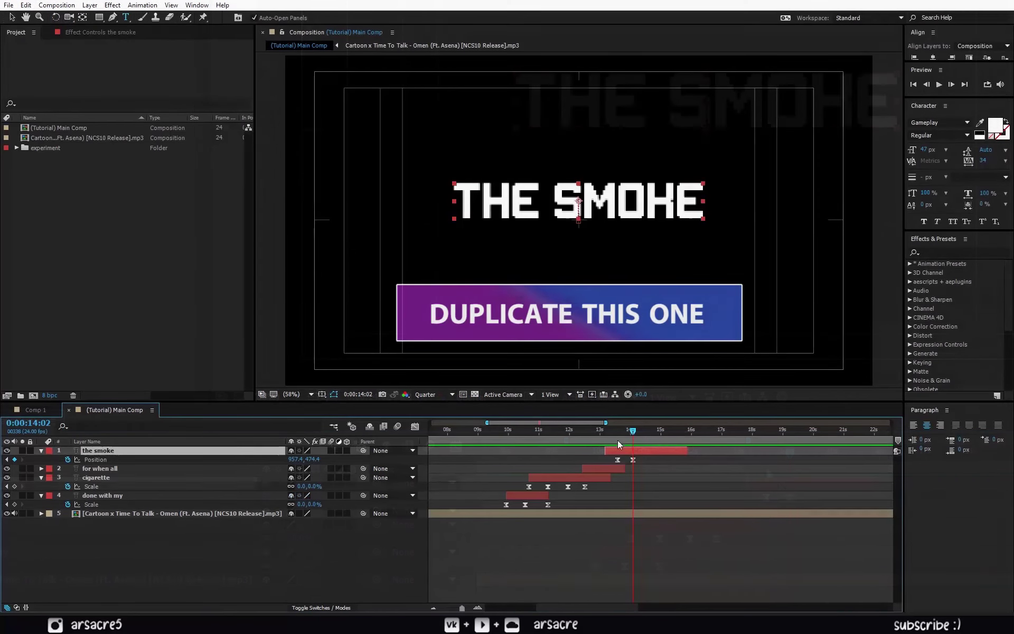
- Duplicate THE SMOKE layer, move the copy below the first line, and retype its text as 'cleared'
left_click(26, 6)
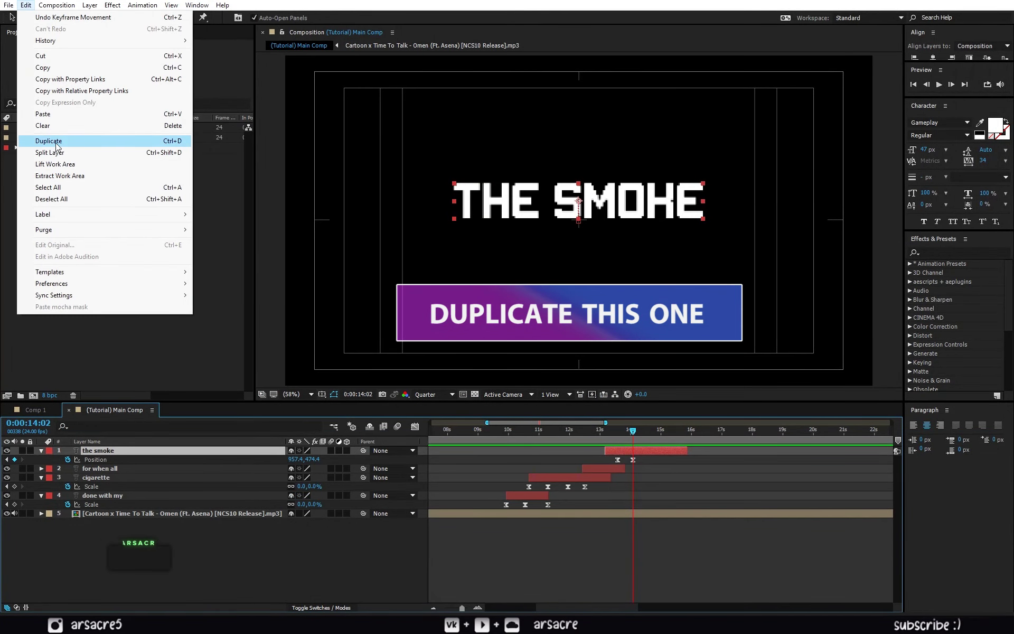
left_click(50, 141)
key("p")
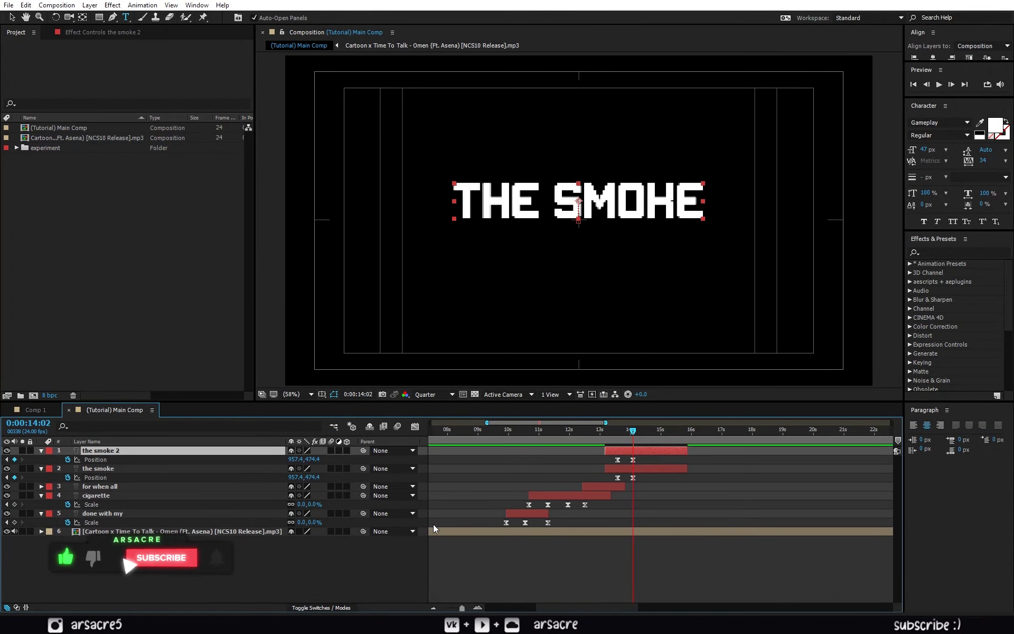
left_click_drag(316, 459, 392, 455)
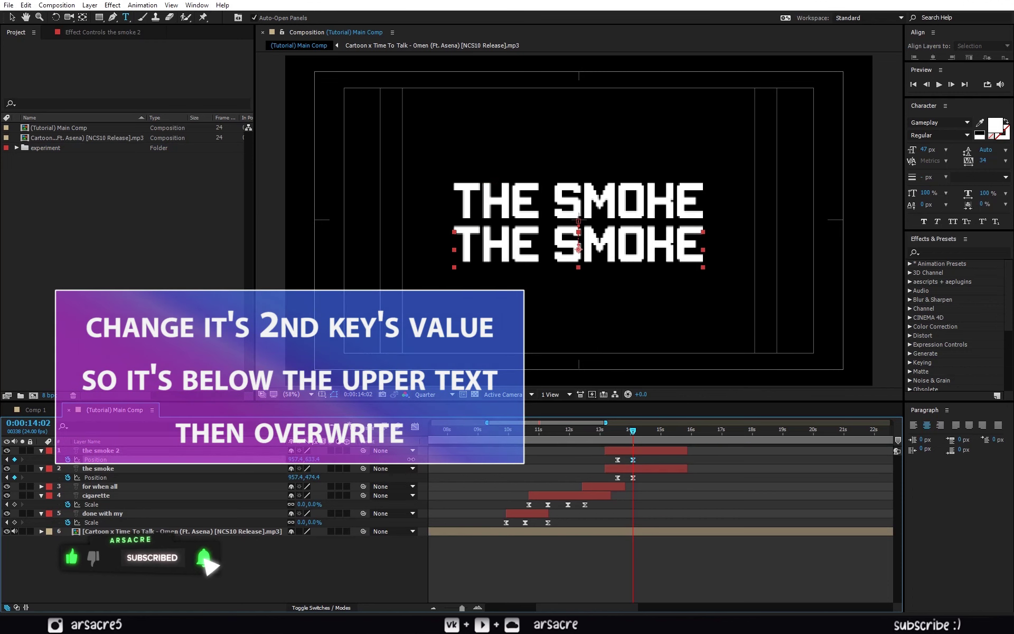
left_click(581, 261)
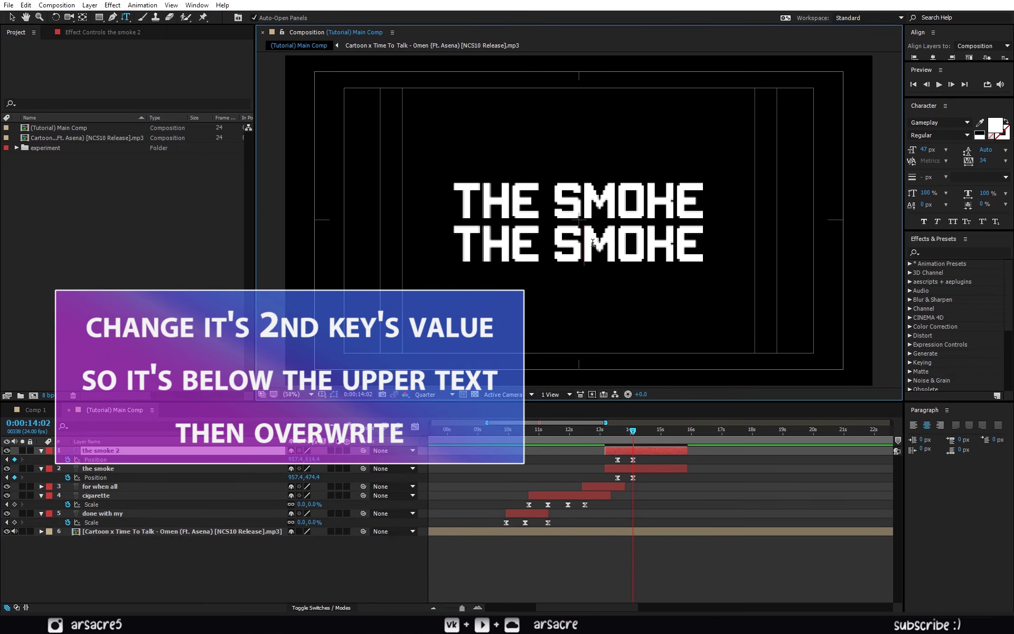
key("ctrl+a")
key("BackSpace")
type("cleare")
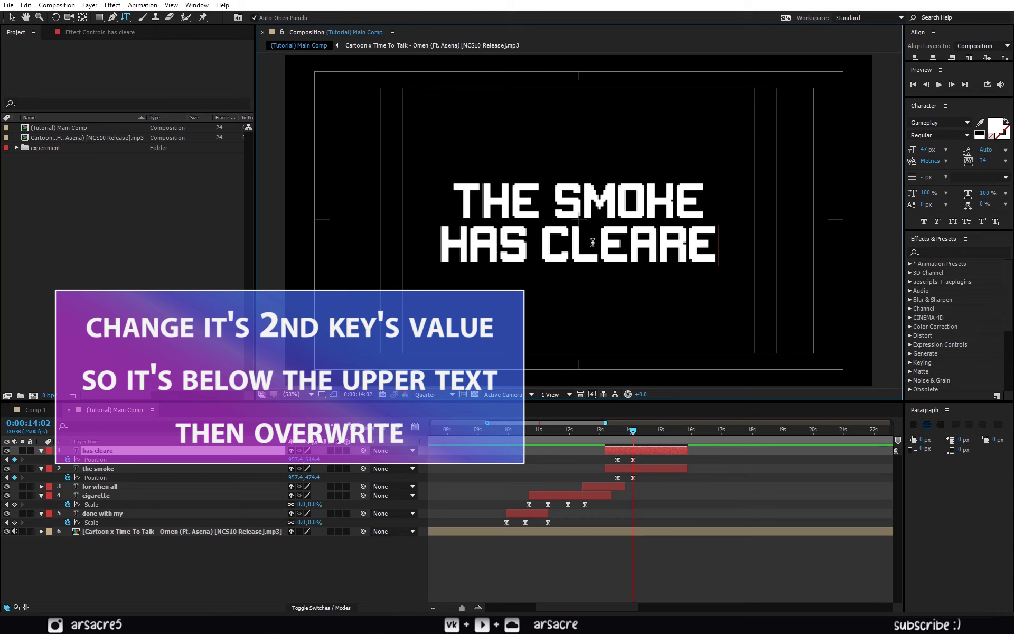
type("d")
left_click(620, 450)
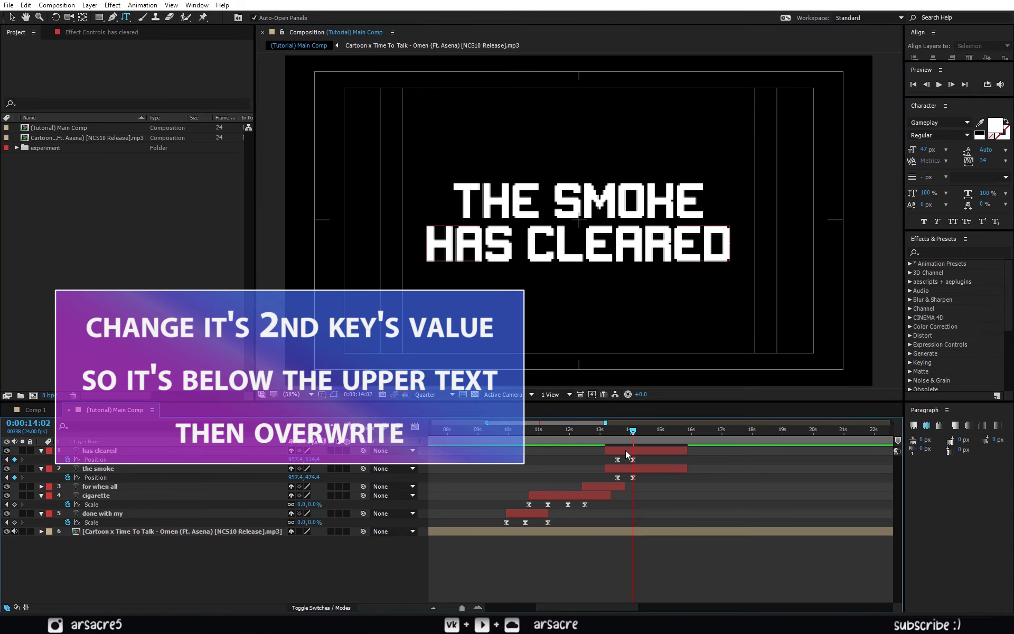
- At 0:00:13:14, reveal the has cleared layer's Scale keyframes and select them for retiming
left_click(617, 436)
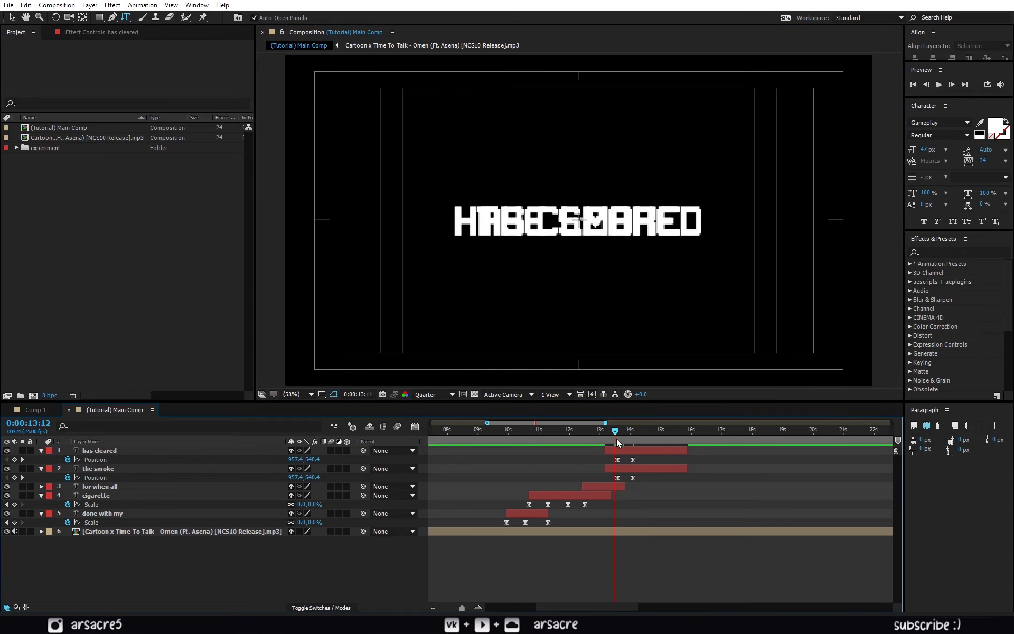
left_click(620, 450)
key("u")
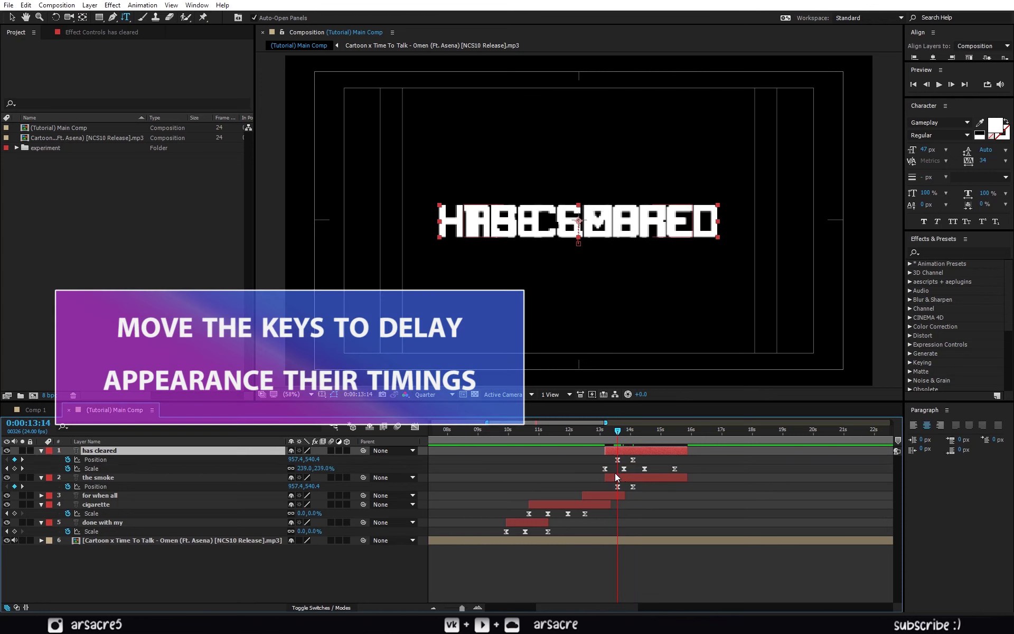
mouse_move(631, 464)
left_mouse_down()
mouse_move(598, 471)
mouse_move(649, 470)
mouse_move(618, 456)
mouse_move(629, 450)
left_mouse_up()
- Play back the lyrics and scrub to 0:00:14:05 to check the word timing
key("space")
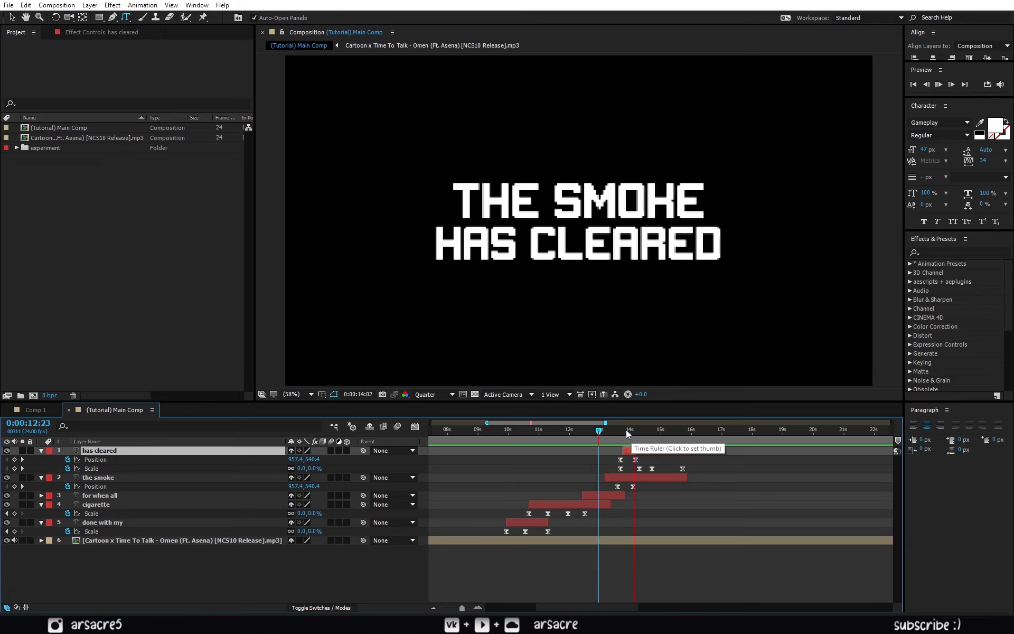
left_click_drag(624, 436, 660, 441)
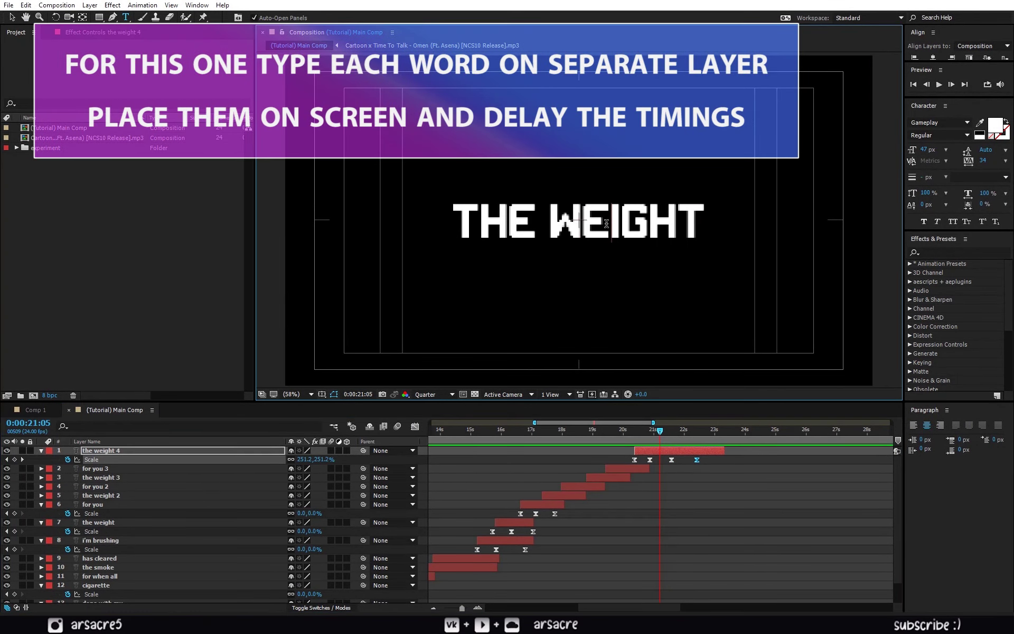
- Create separate DON'T, NEED, AN and OMEN word layers by duplicating and retyping the text layer
left_click(607, 223)
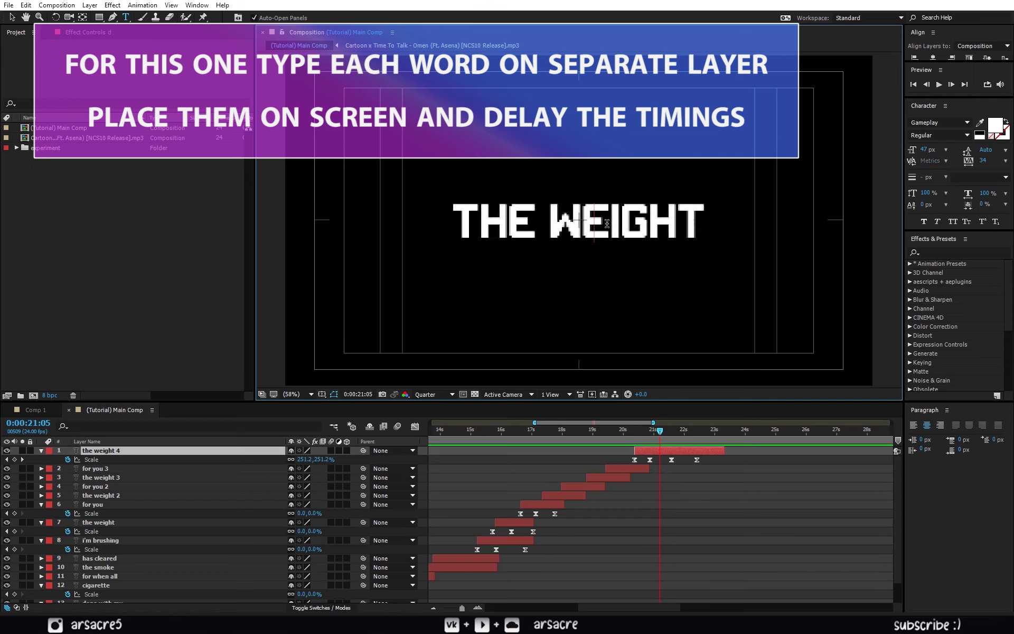
key("v")
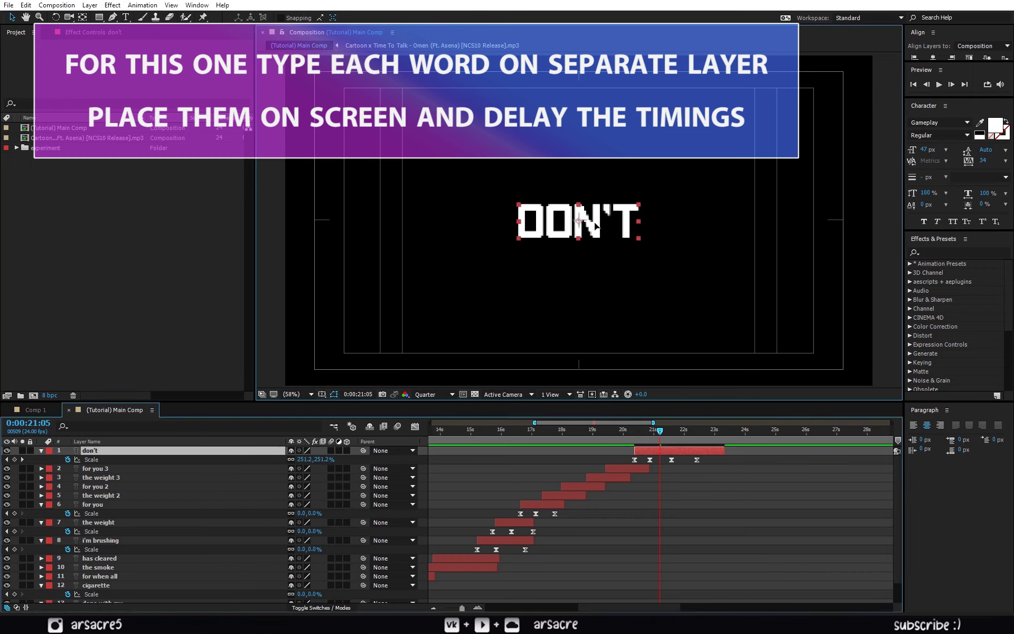
left_click_drag(599, 225, 600, 184)
key("ctrl+d")
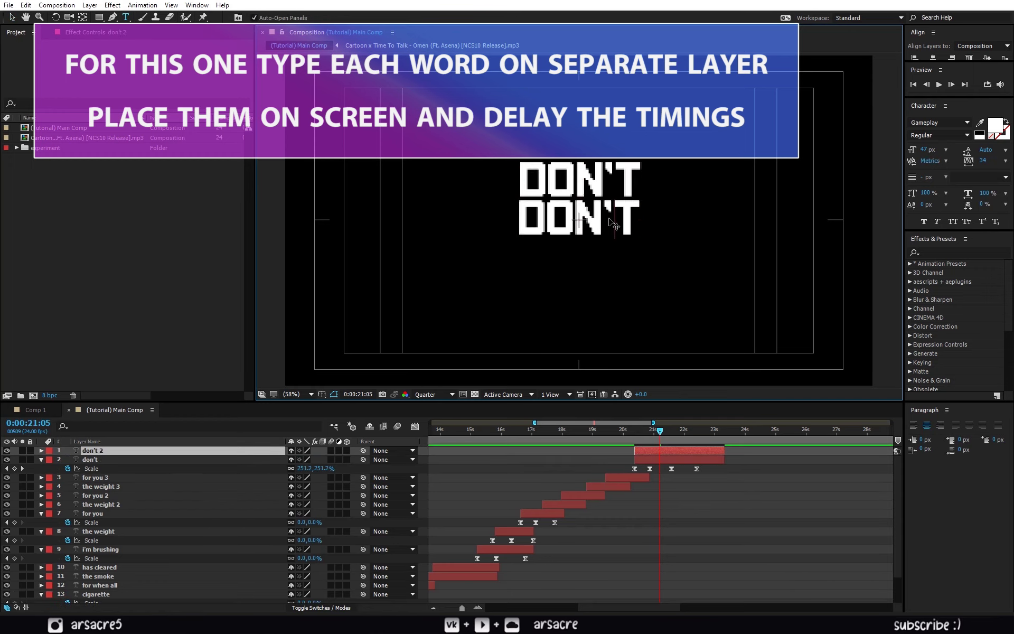
key("v")
mouse_move(601, 220)
left_mouse_down()
mouse_move(619, 221)
mouse_move(569, 252)
mouse_move(550, 297)
left_mouse_up()
key("ctrl+d")
key("ctrl+d")
key("v")
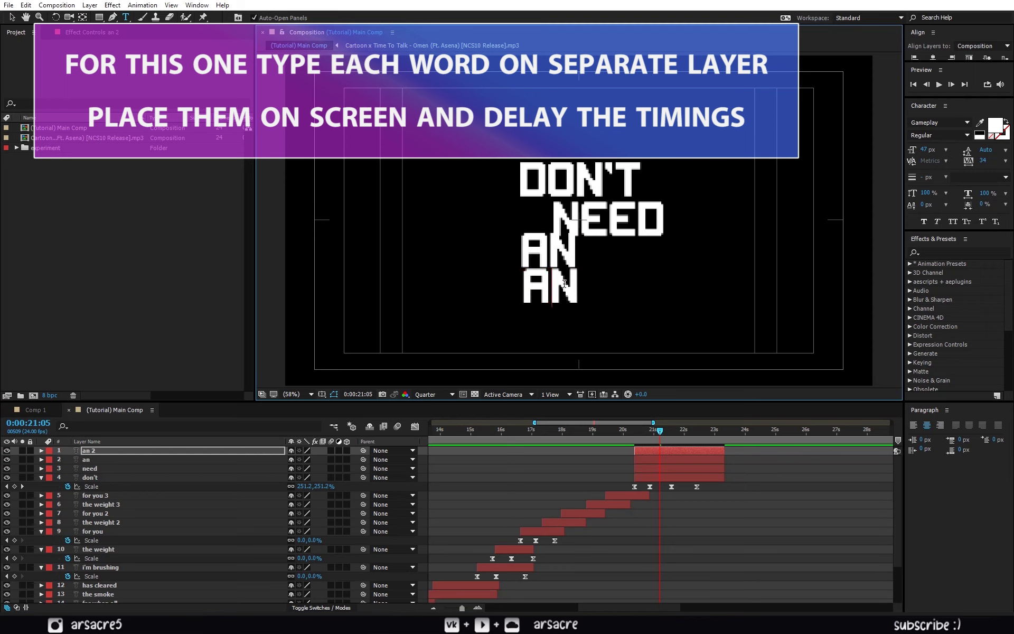
type("OME")
key("Escape")
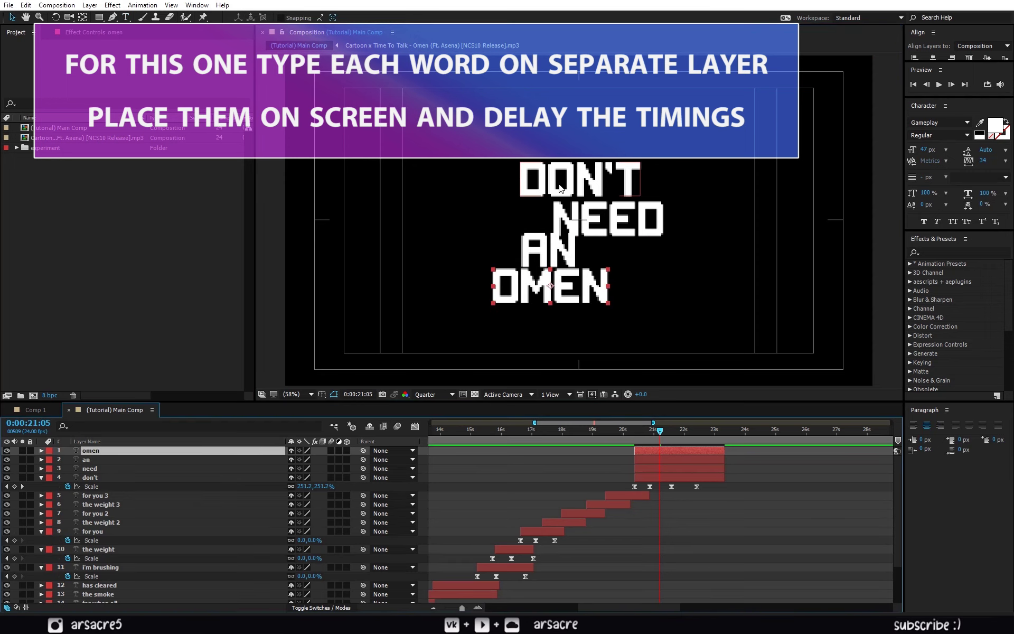
- Arrange the four words into a staggered stack and nudge the whole block upward
left_click_drag(561, 188, 526, 183)
left_click_drag(607, 217, 612, 210)
left_click_drag(550, 252, 554, 246)
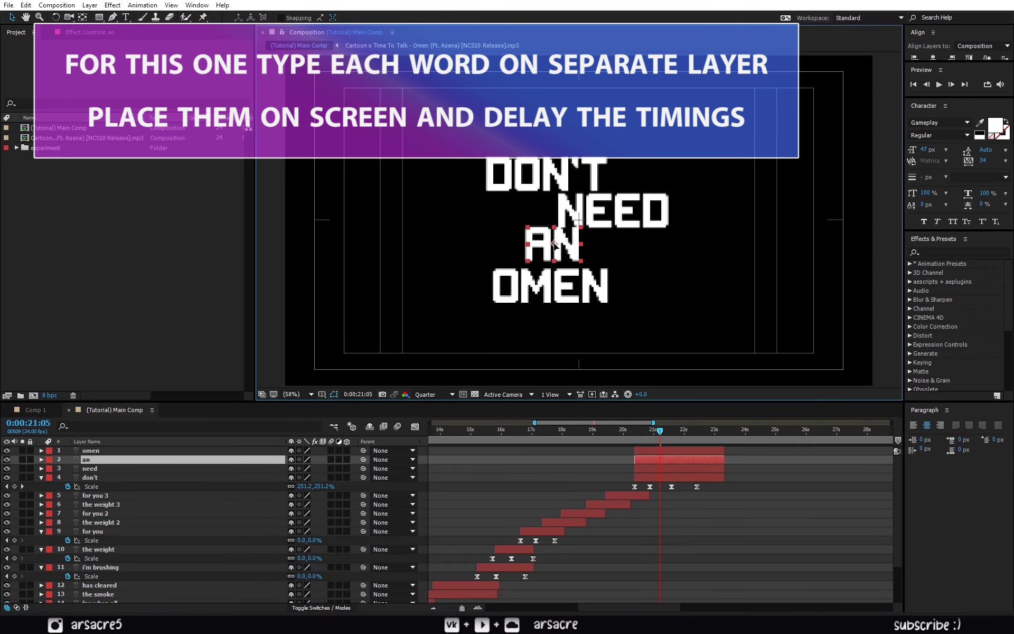
left_click_drag(549, 285, 574, 285)
left_click(528, 175, "shift")
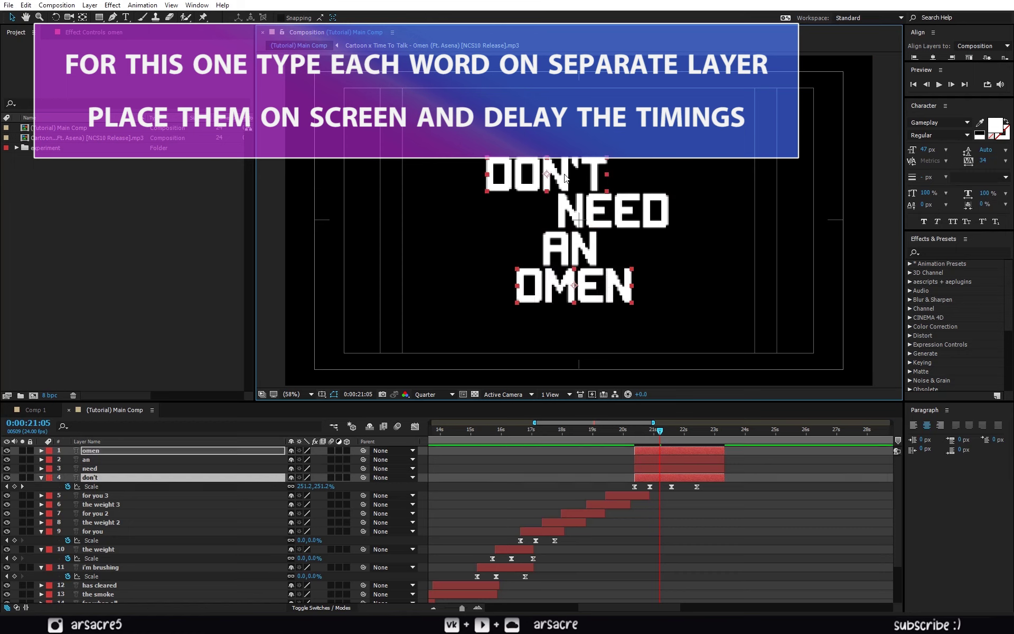
left_click(608, 217, "shift")
left_click(586, 240, "shift")
key("shift+Up")
key("shift+Up")
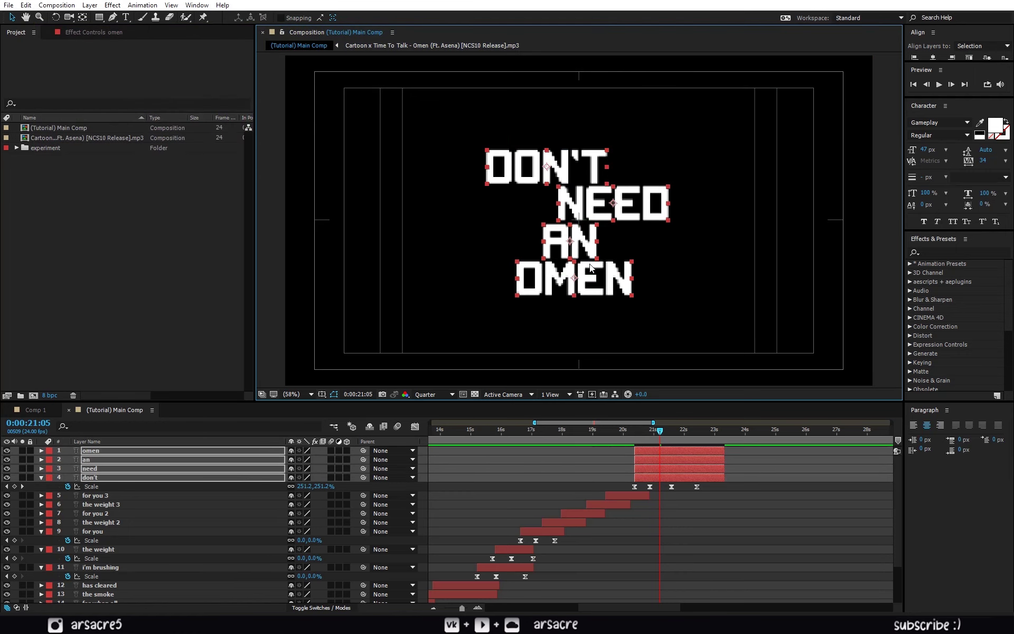
key("ctrl+apostrophe")
key("ctrl+apostrophe")
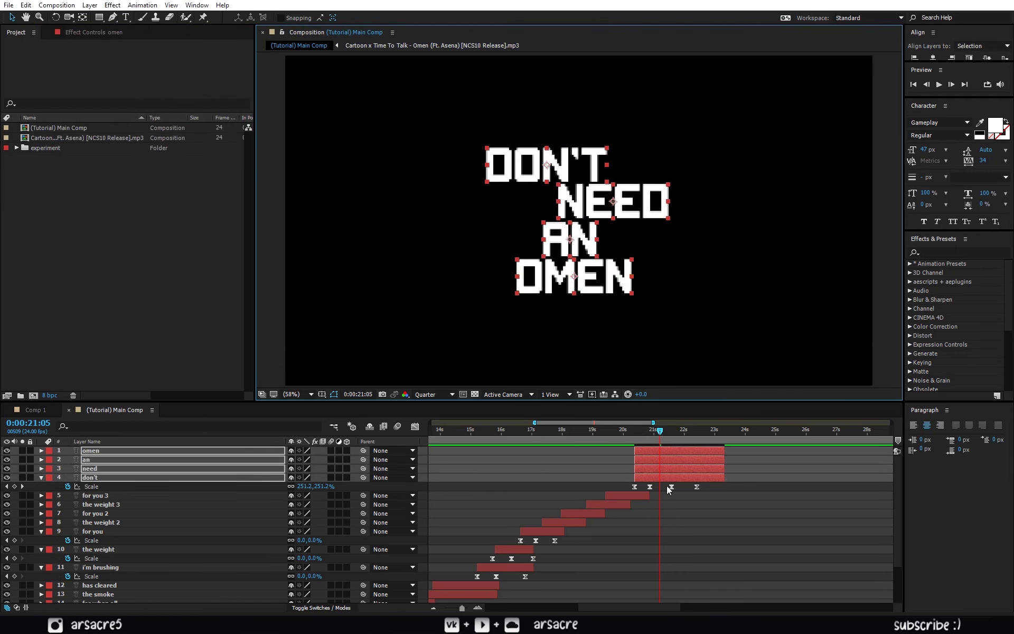
- Start the NEED word slightly later and preview the word-by-word reveal
left_click_drag(644, 468, 668, 448)
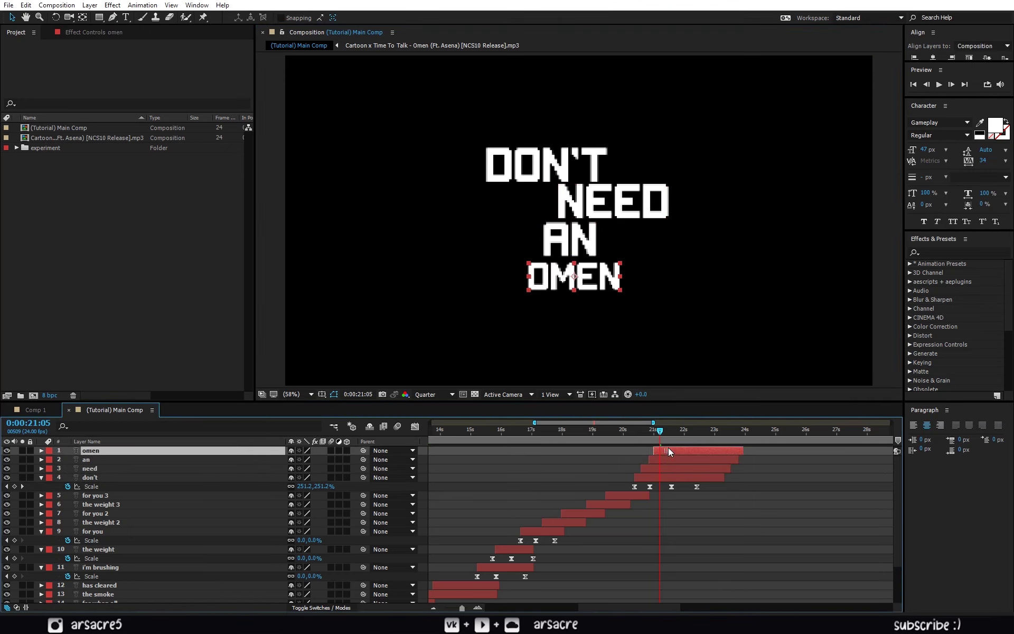
left_click(616, 435)
key("space")
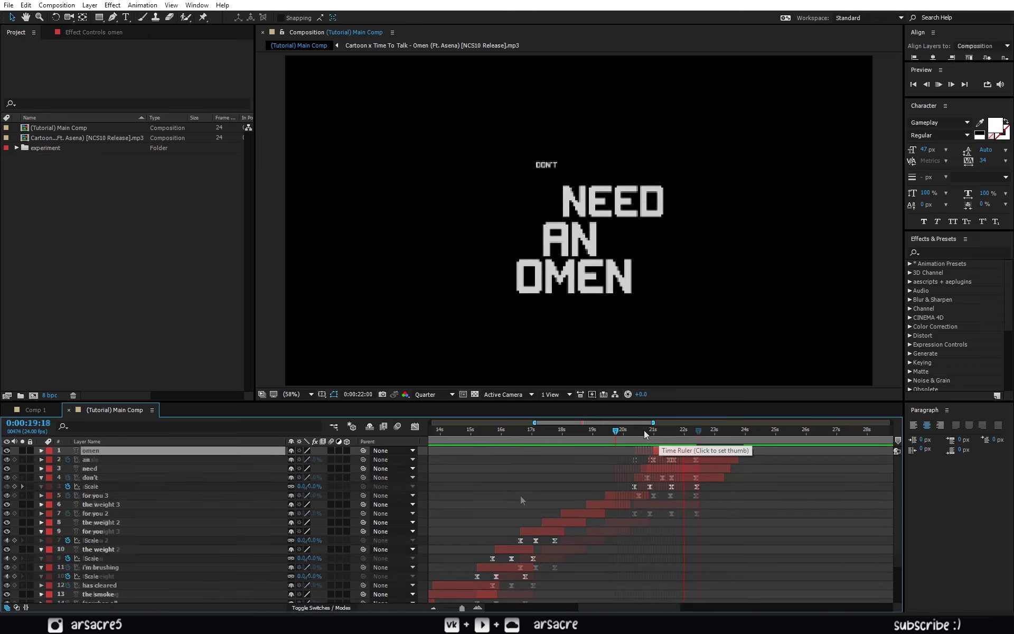
left_click(545, 464)
key("u")
left_click_drag(547, 430, 489, 429)
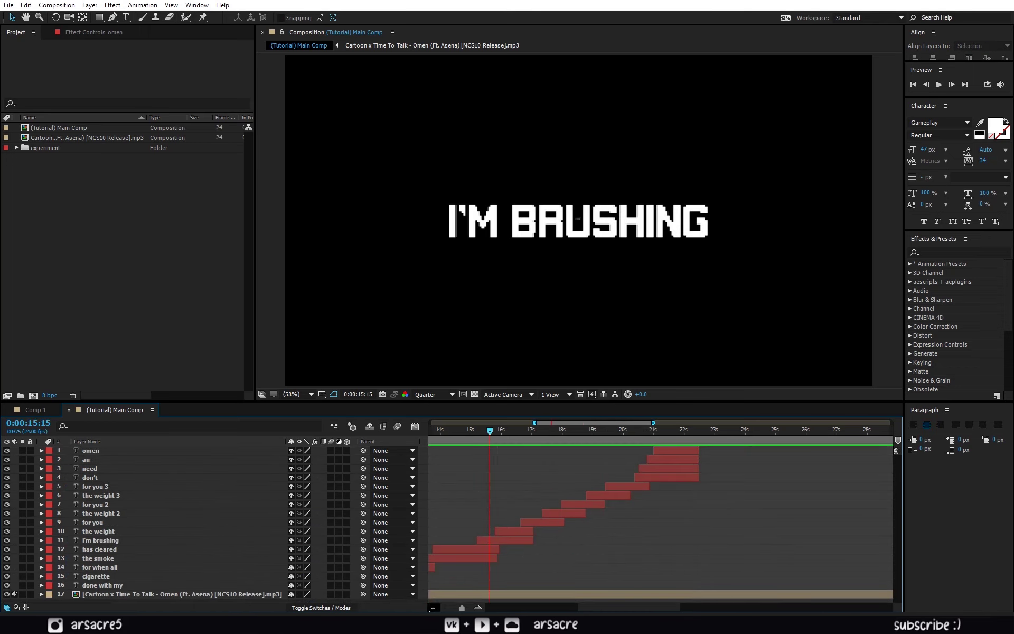
- Zoom the timeline out and select every lyric layer from 'done with my' to 'omen', leaving out the audio
left_click(433, 608)
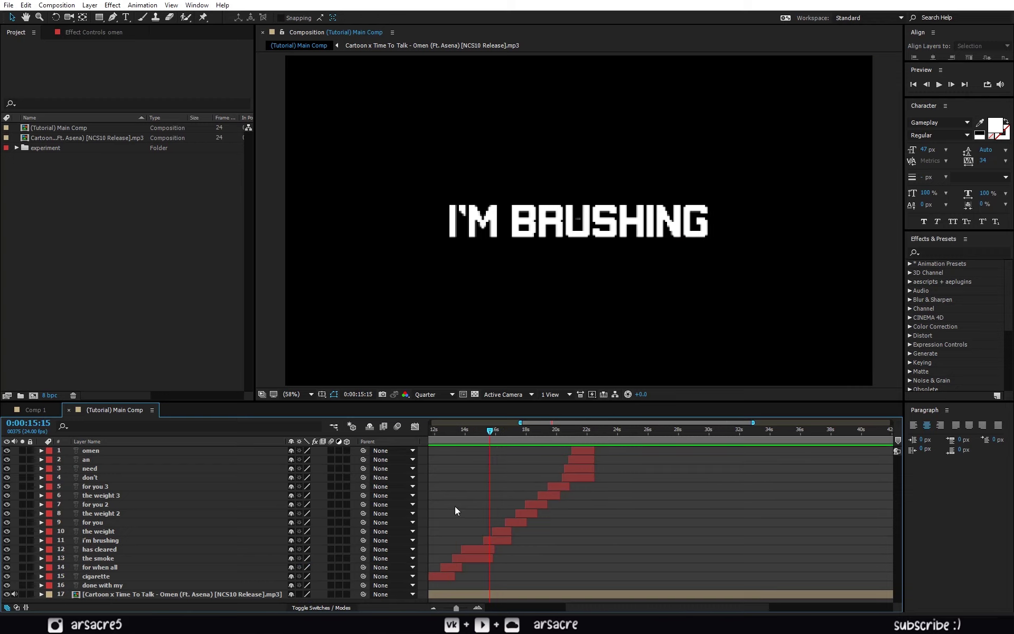
left_click(510, 439)
left_click_drag(494, 437, 528, 443)
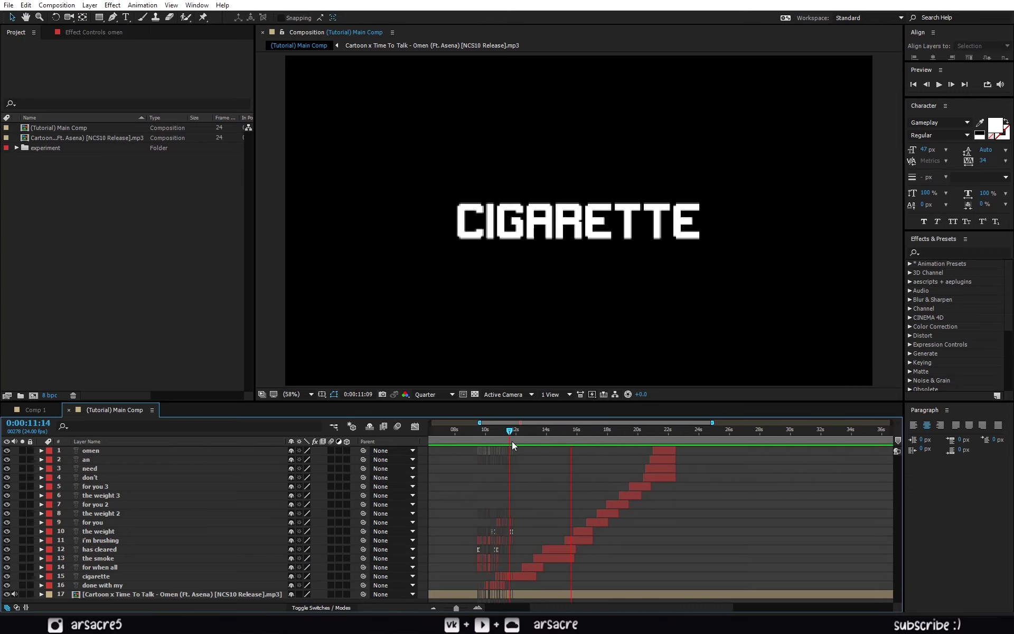
left_click_drag(528, 445, 500, 429)
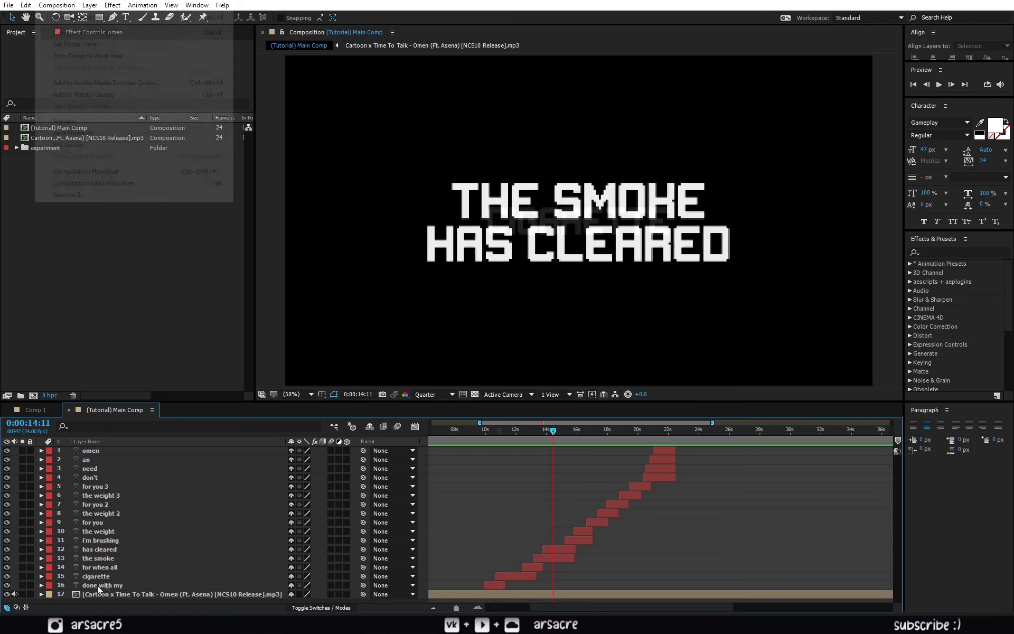
left_click(101, 585)
left_click(100, 448, "shift")
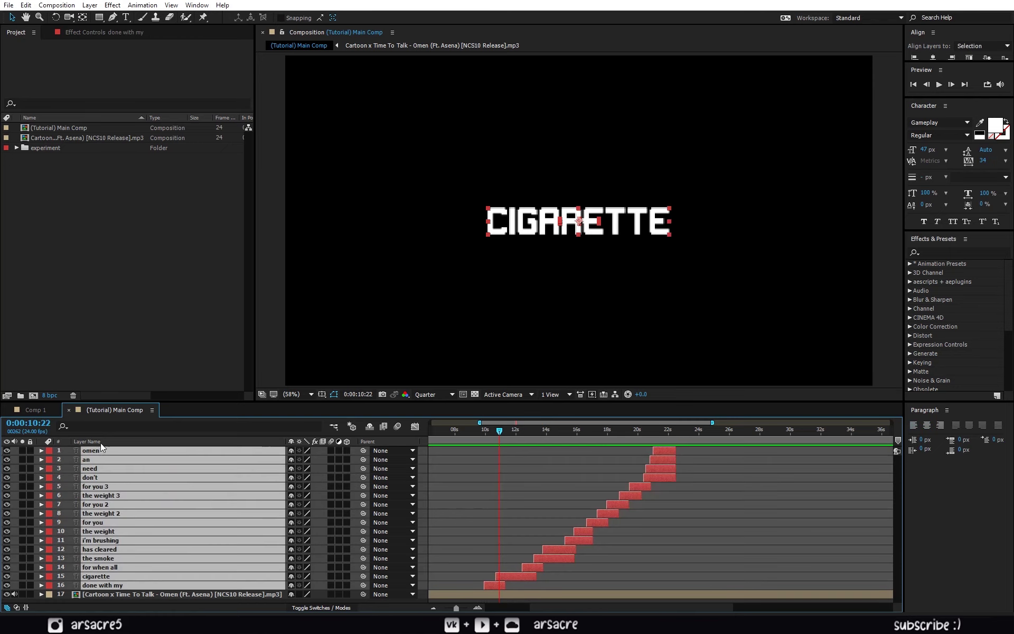
left_click(89, 6)
- Pre-compose all the lyric layers into a comp named 'Text' and select it in the Project panel
left_click(144, 398)
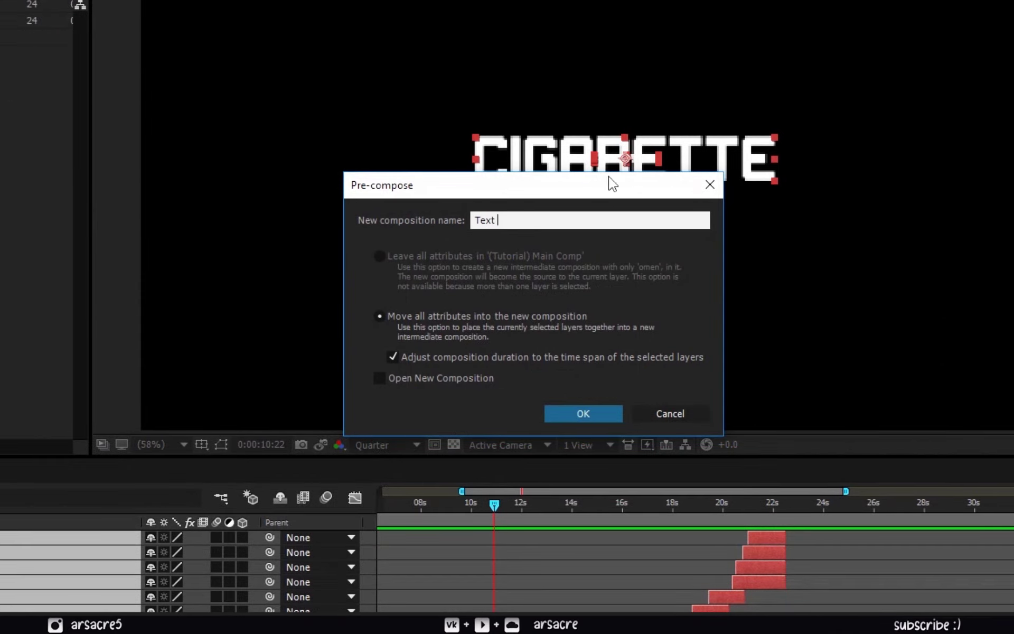
left_click(581, 415)
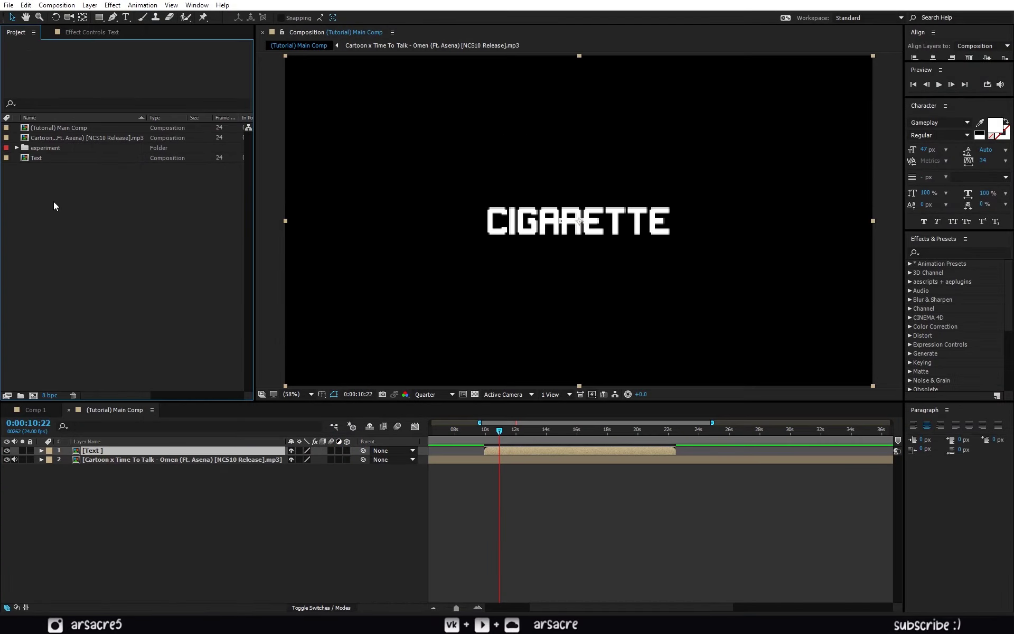
left_click(29, 159)
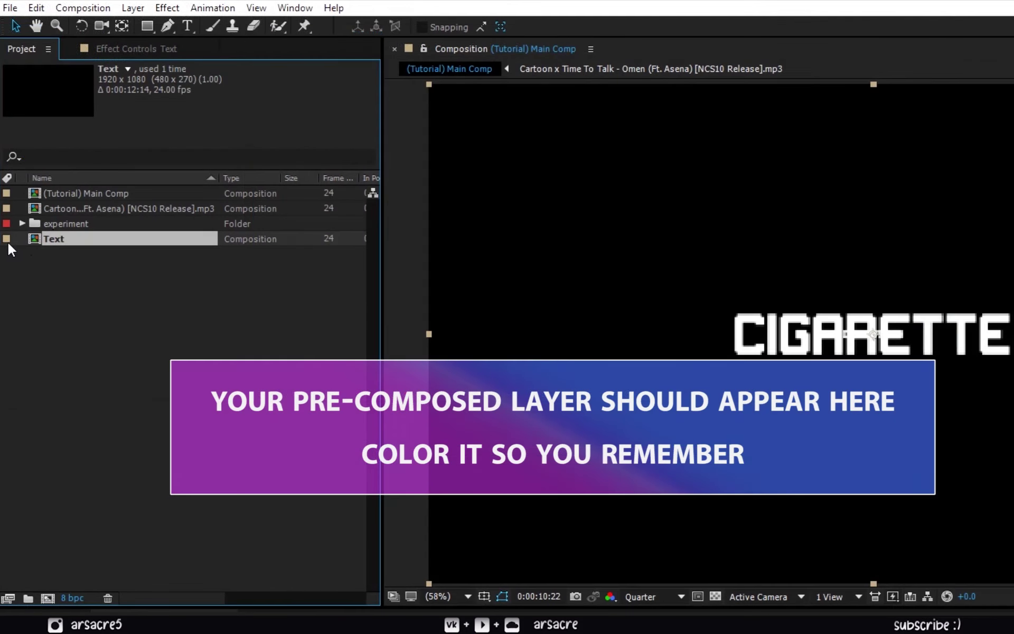
- Give the Text composition a green label
left_click(6, 157)
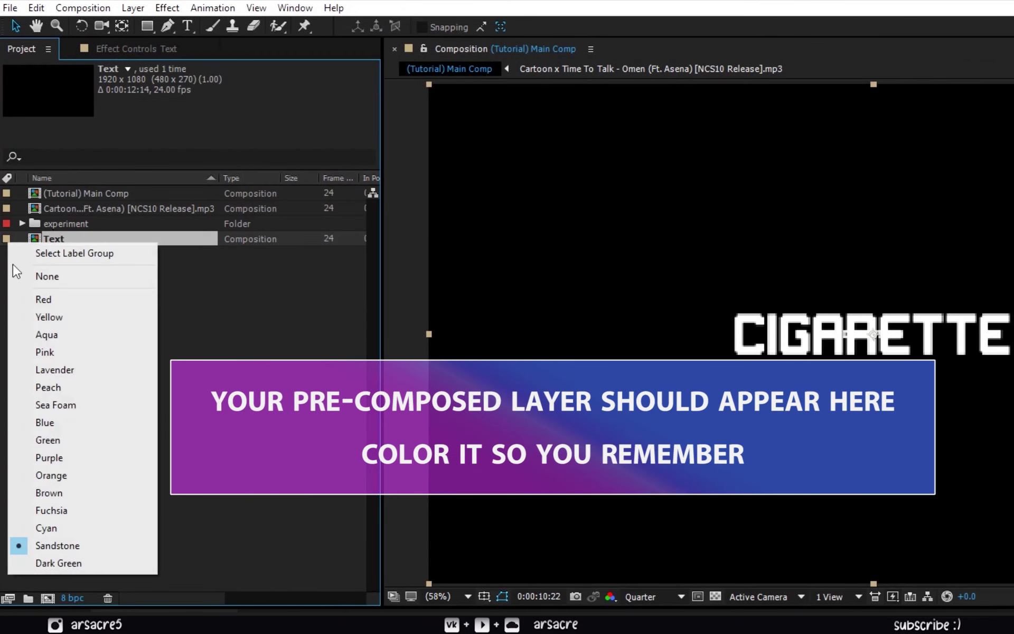
left_click(49, 350)
left_click(52, 279)
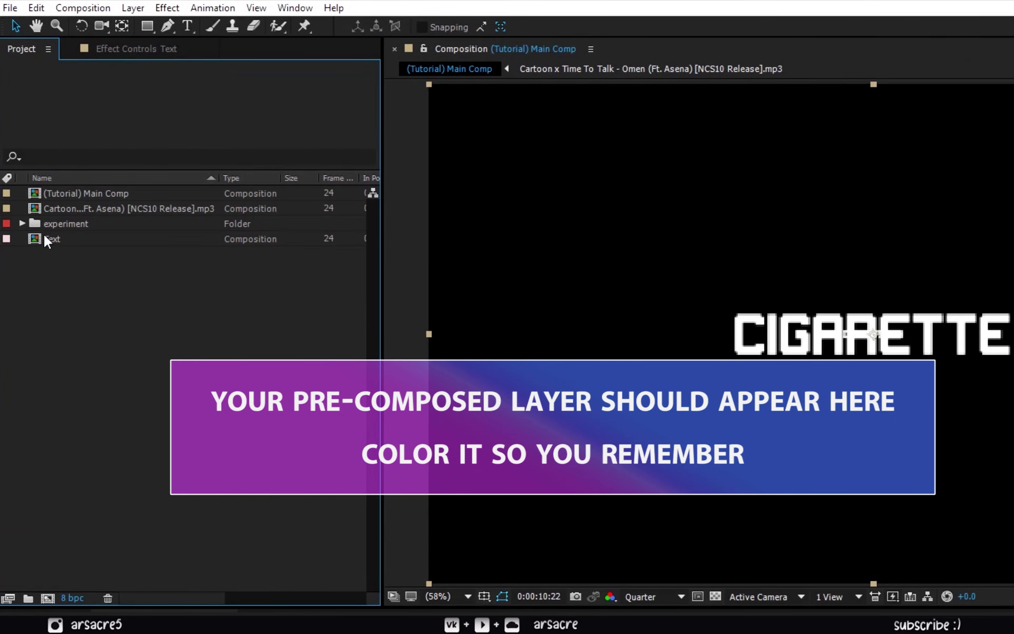
left_click(7, 240)
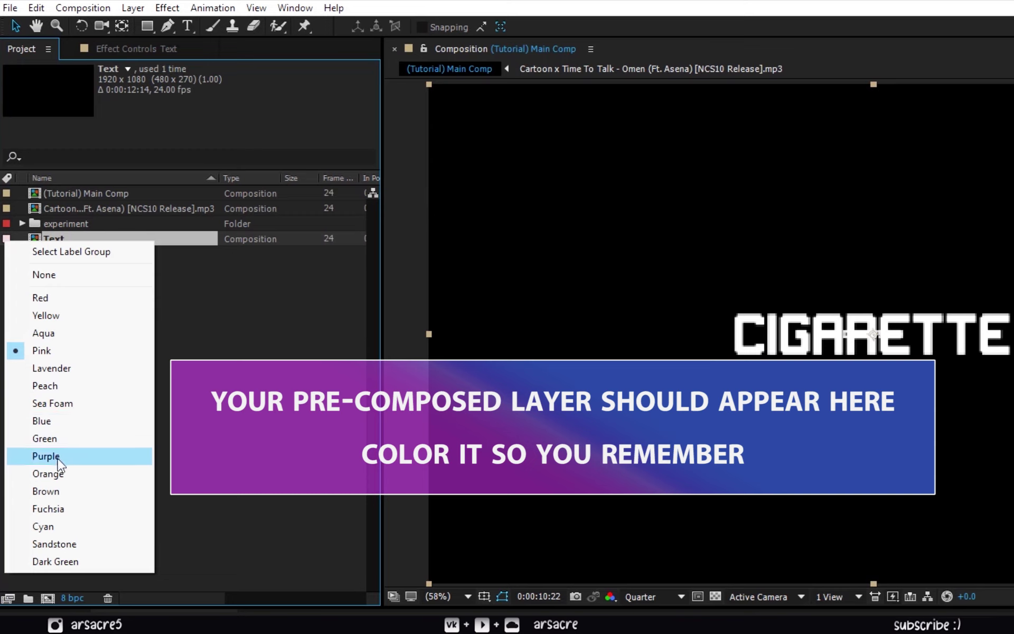
left_click(47, 439)
- Duplicate the Text composition and rename the copy Kaleida
key("ctrl+d")
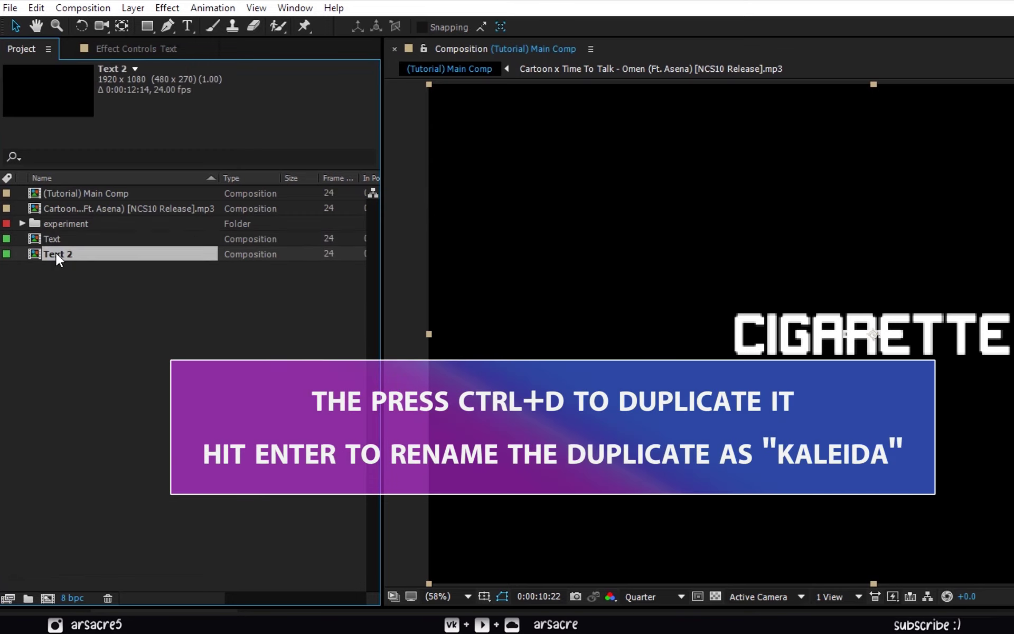
key("Return")
type("Kaleida")
key("Return")
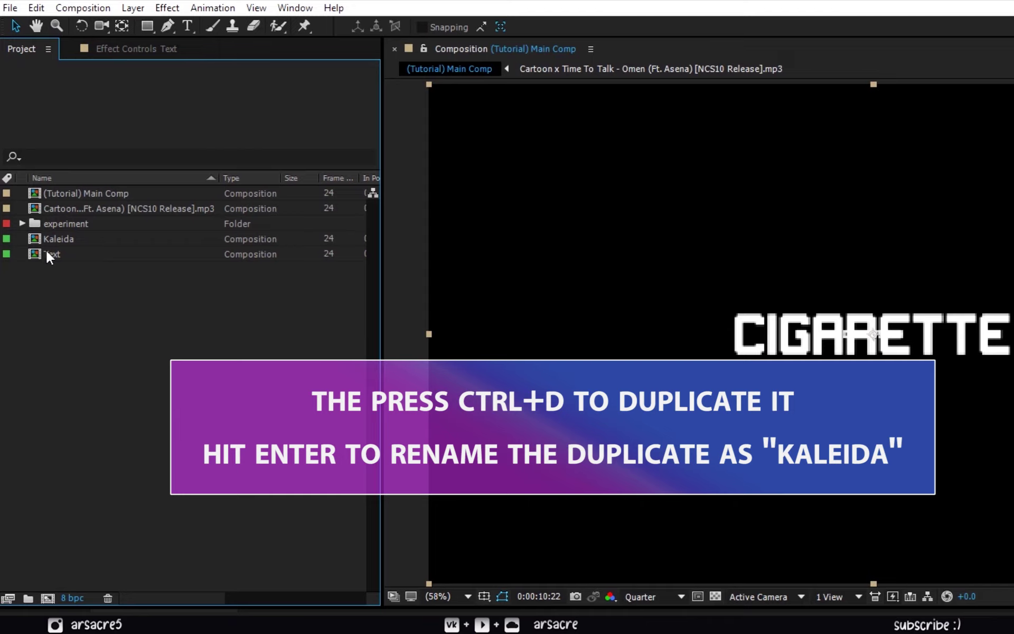
left_click(45, 253)
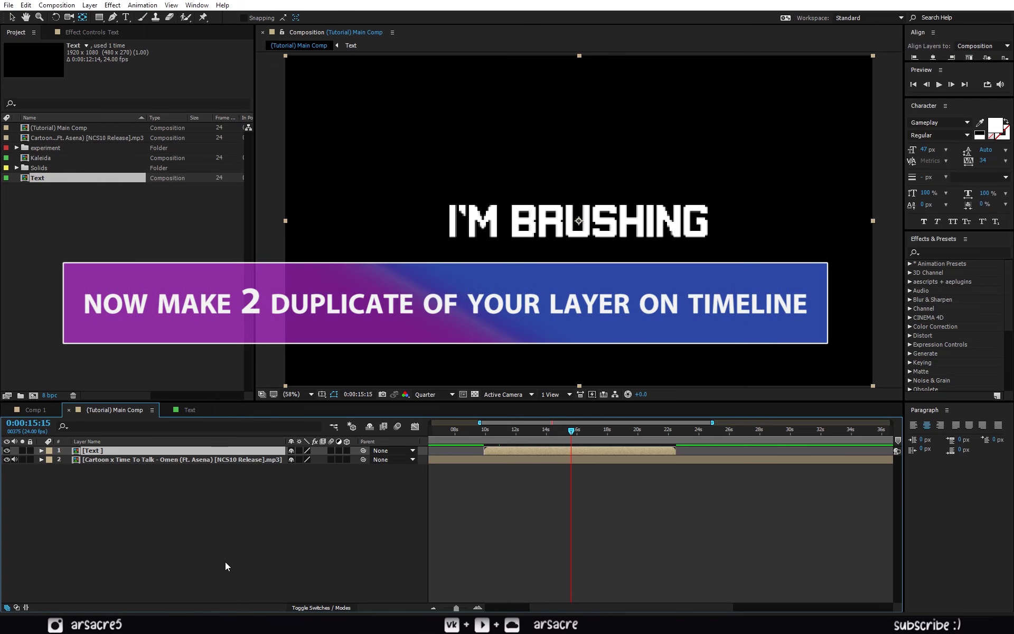
- Make three Text layers in the timeline named Main text, Colors and outline
key("ctrl+d")
key("ctrl+d")
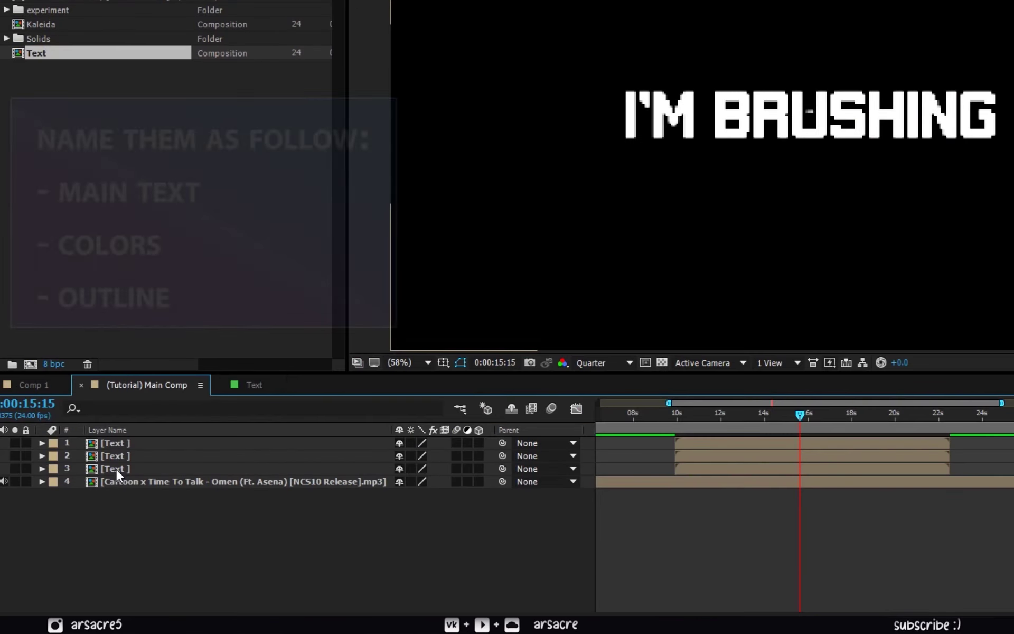
key("Return")
type("outline")
key("Return")
key("ctrl+Up")
key("ctrl+Up")
key("Return")
type("Main text")
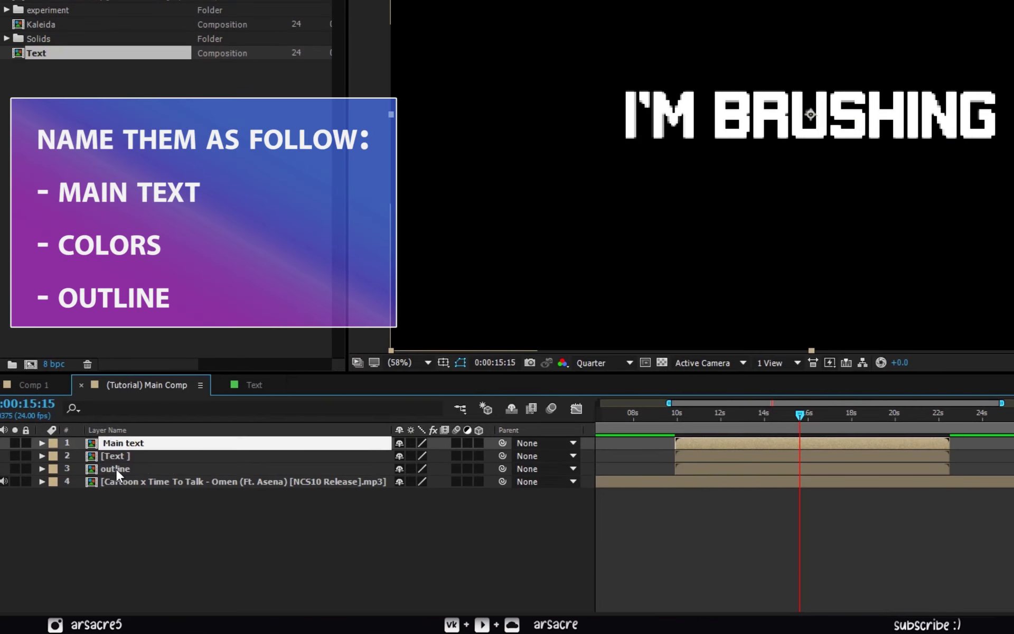
key("Return")
key("ctrl+Down")
key("Return")
type("Colors")
key("Return")
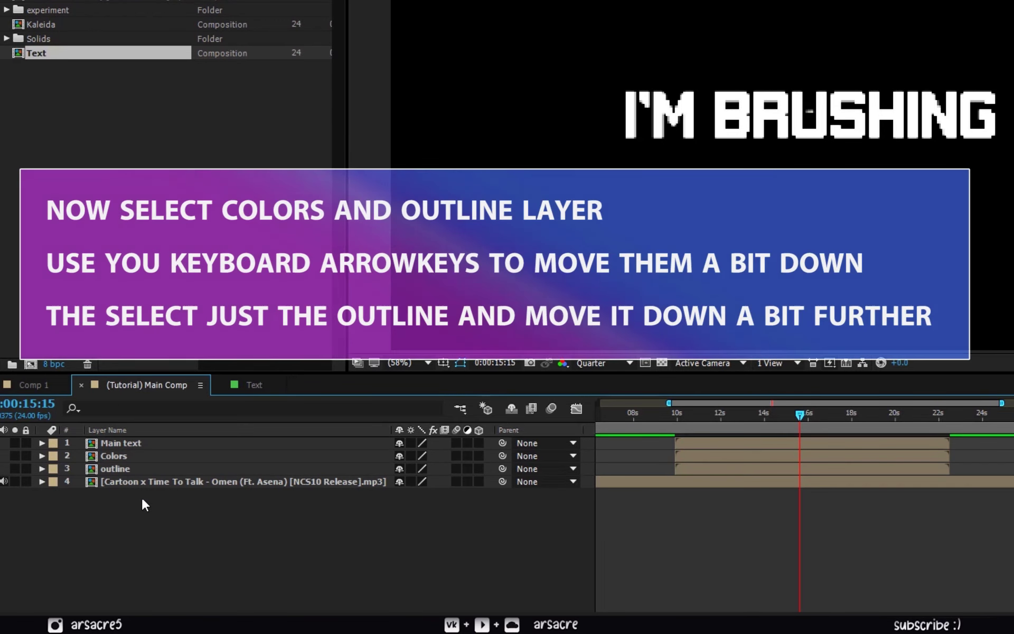
key("Down")
- Nudge the Colors and outline layers down together to Position 960,544
left_click(122, 454)
left_click(123, 467, "ctrl")
key("Down")
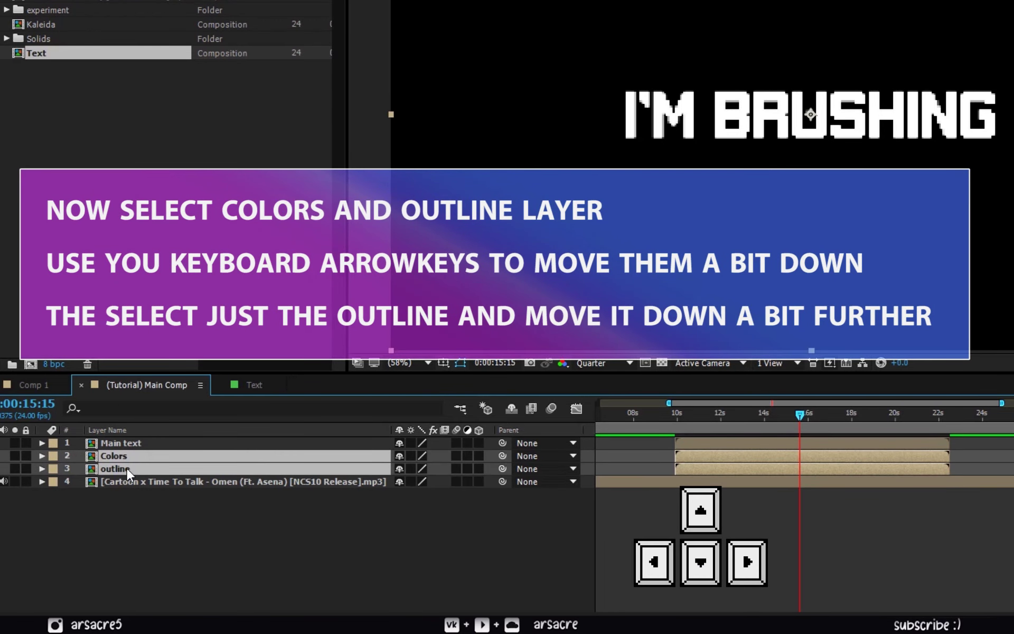
key("p")
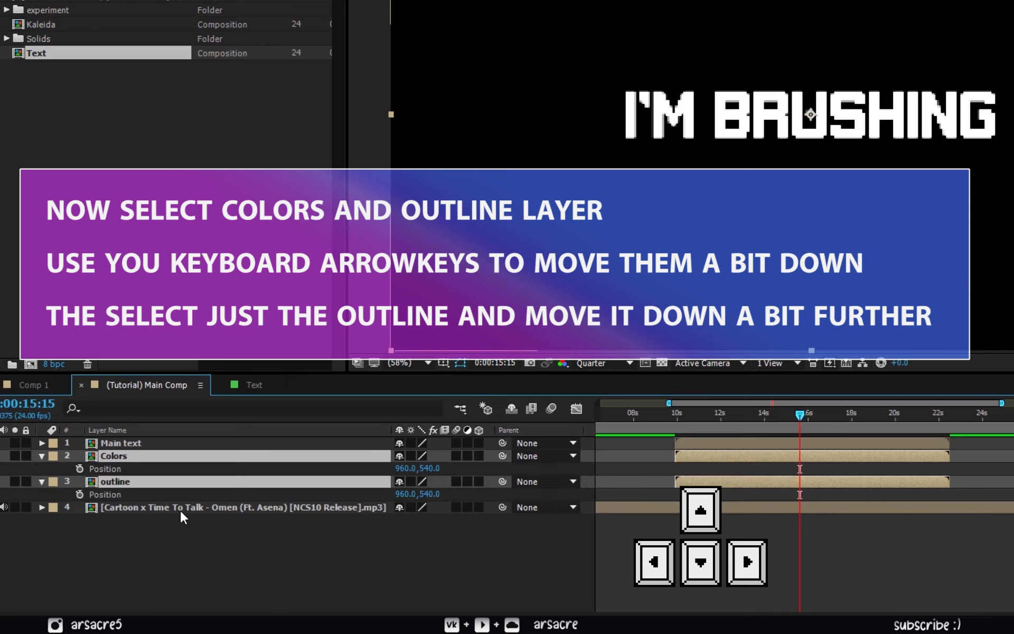
key("Down")
key("Down")
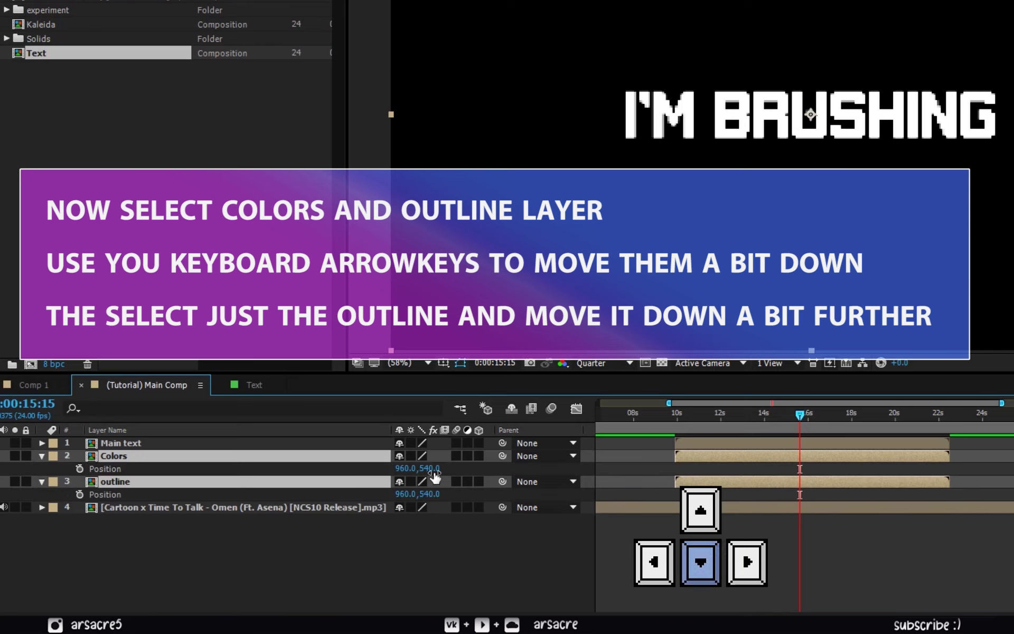
key("Down")
key("Down")
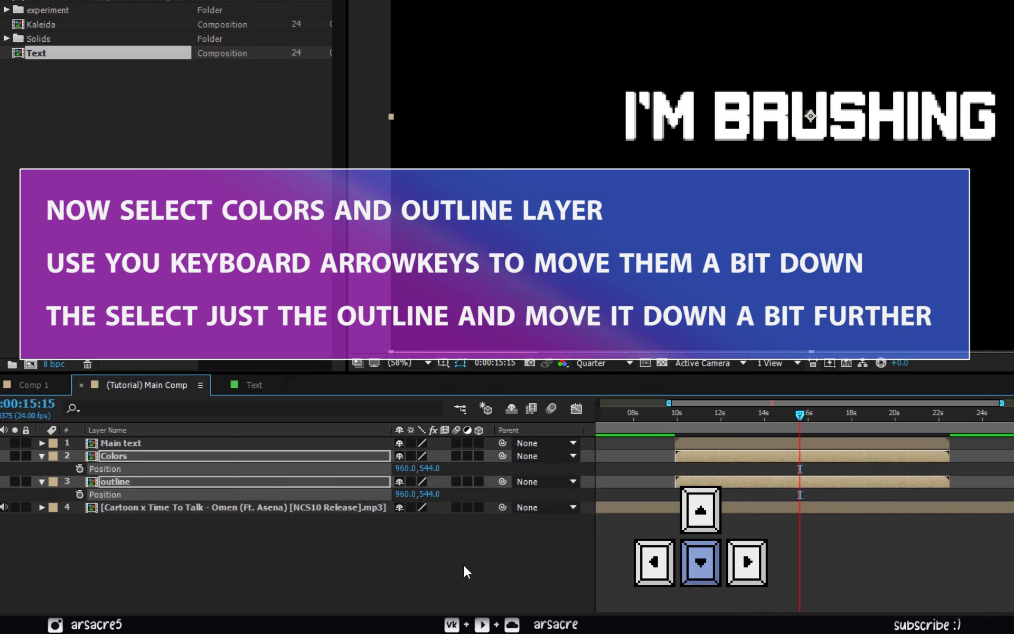
- Lower only the outline layer a bit further, to Position 960,548
left_click(451, 579)
left_click(344, 480)
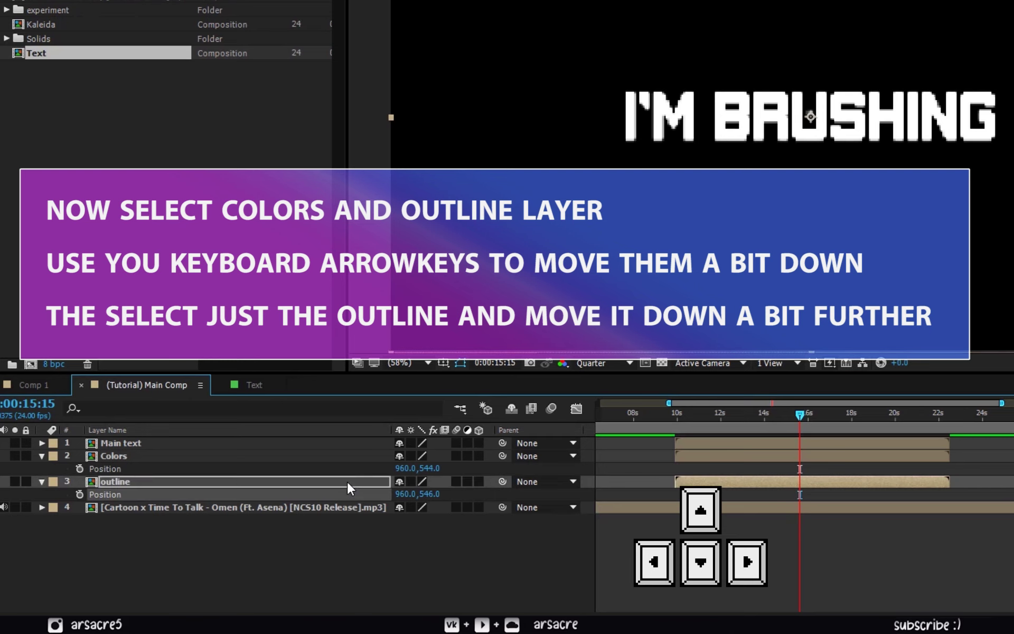
key("Down")
key("Down")
key("Down")
left_click(482, 562)
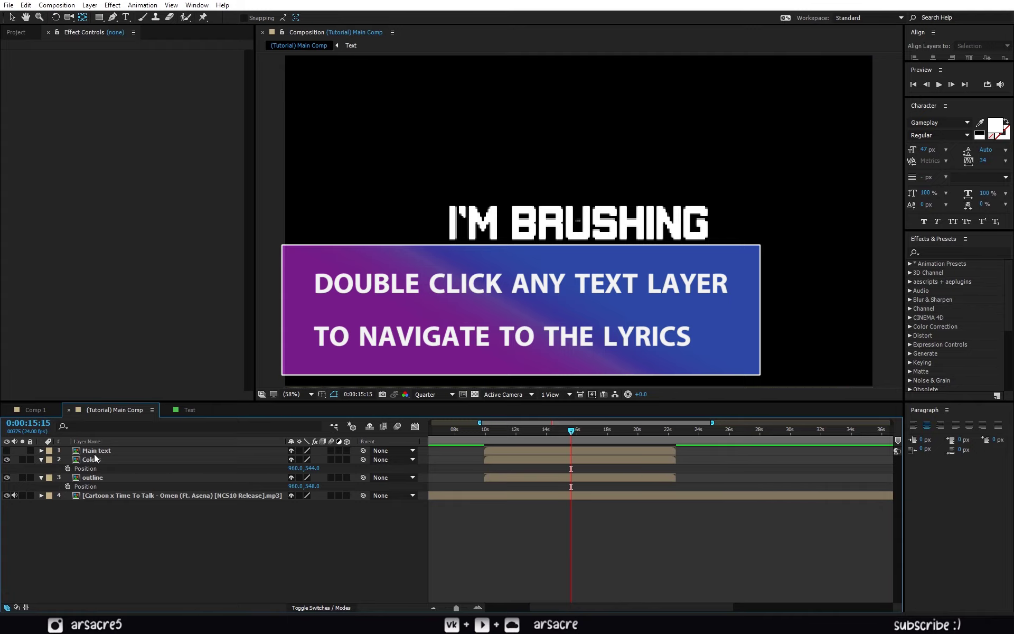
- Inside the Text comp, select all 16 lyric layers with Half resolution and a transparency grid
double_click(94, 451)
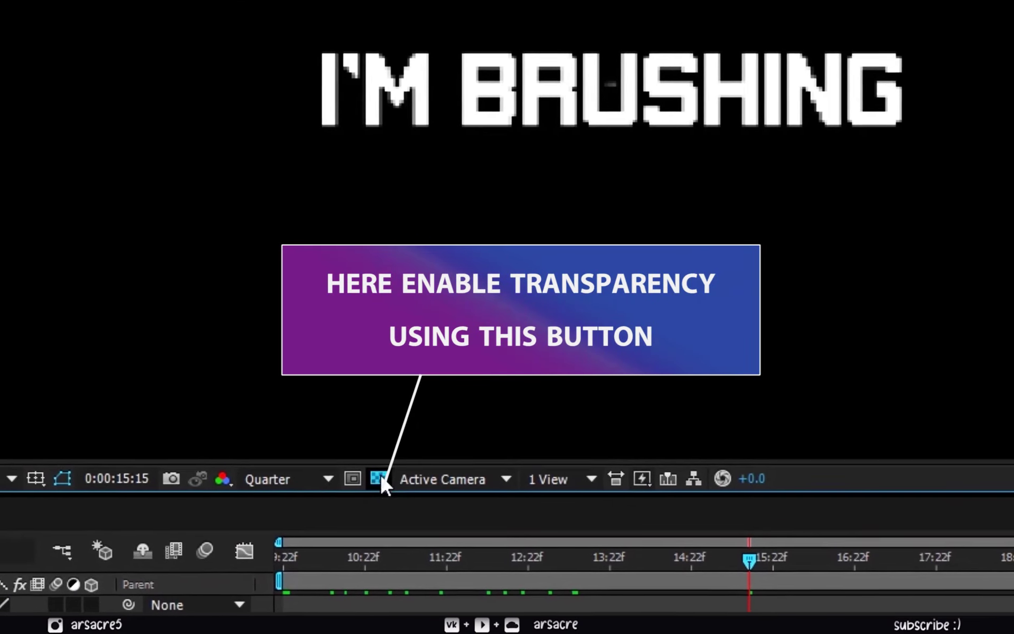
left_click(379, 477)
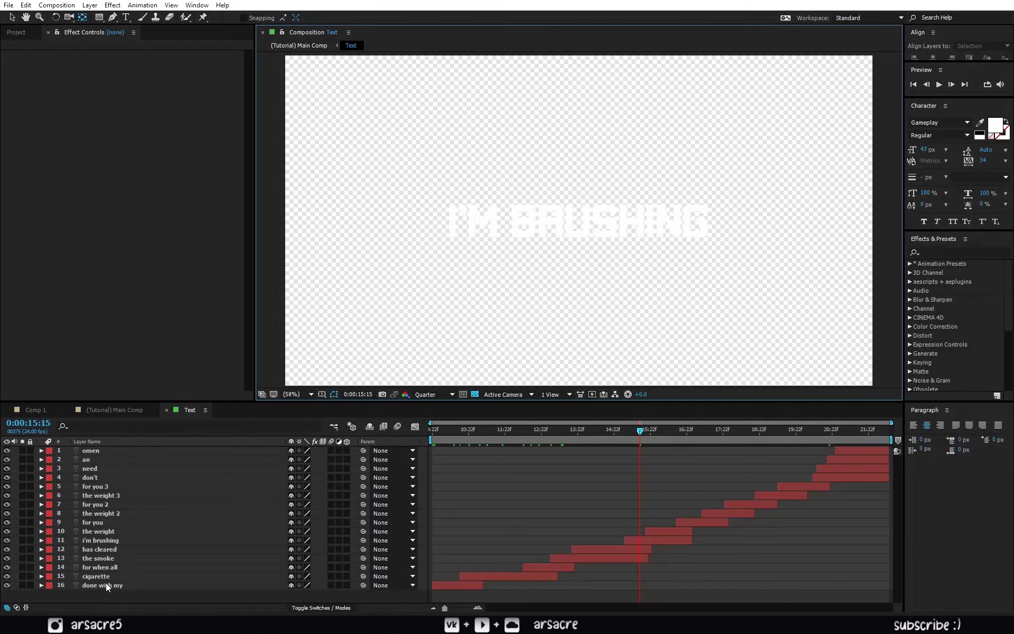
left_click(105, 585)
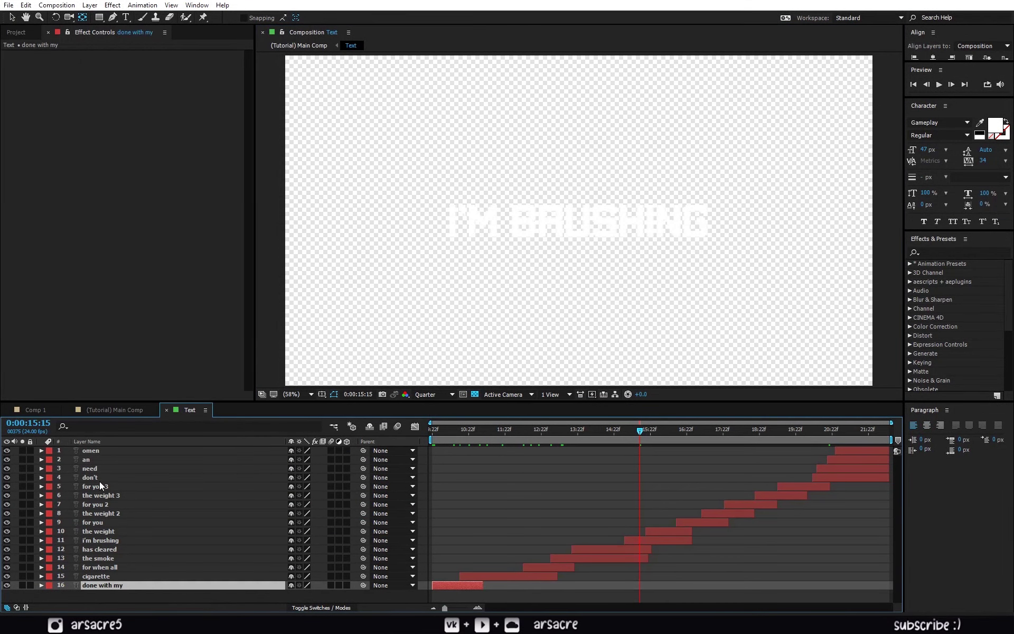
left_click(94, 453, "shift")
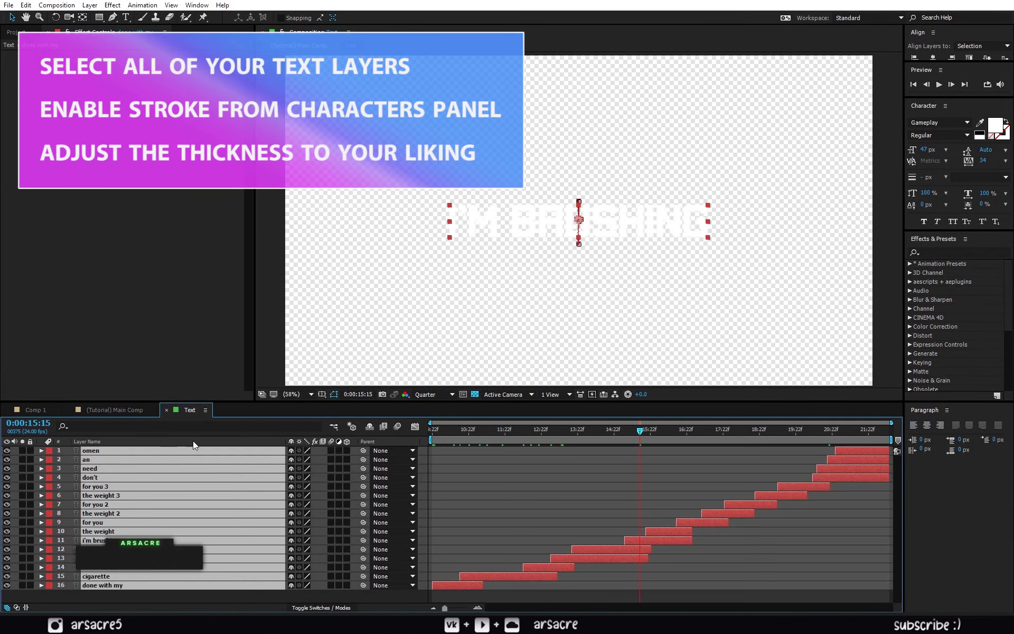
left_click(434, 394)
left_click(446, 419)
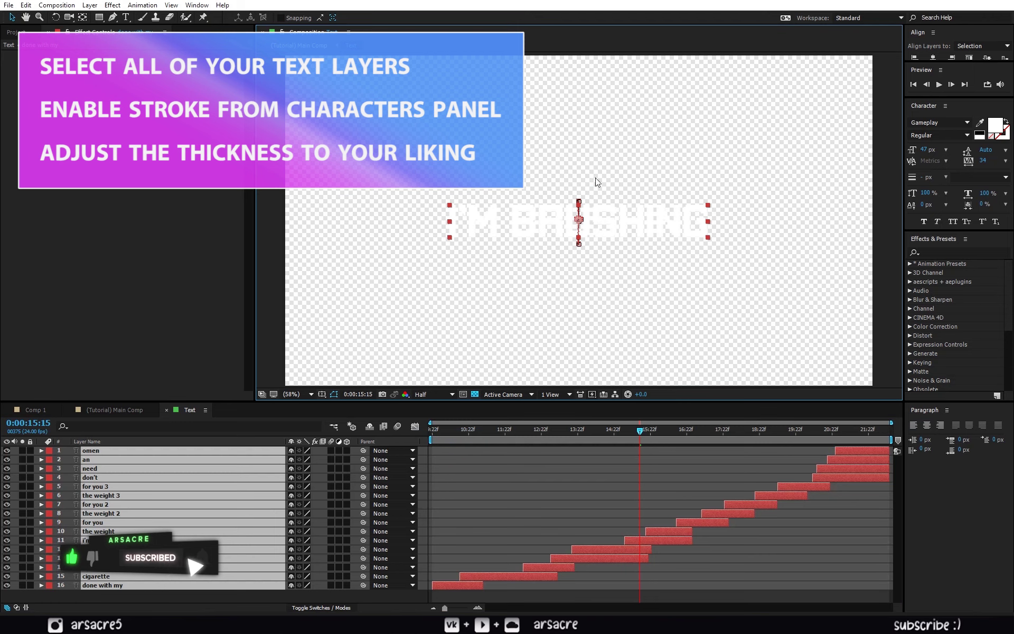
- Give the selected lyric layers a near-black text stroke 2.1 px wide
left_click(996, 127)
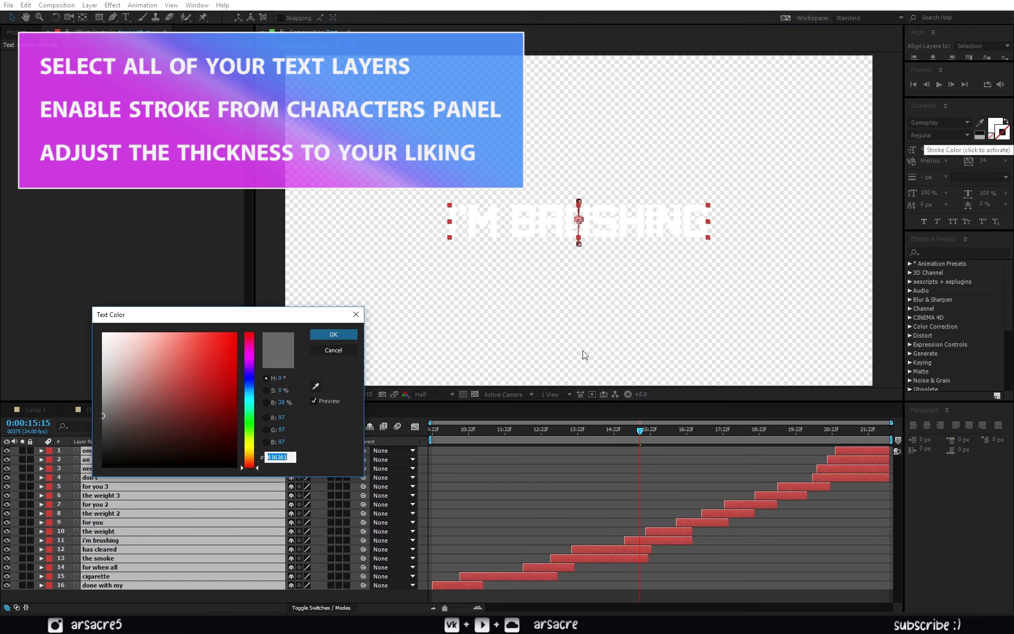
left_click_drag(131, 429, 87, 459)
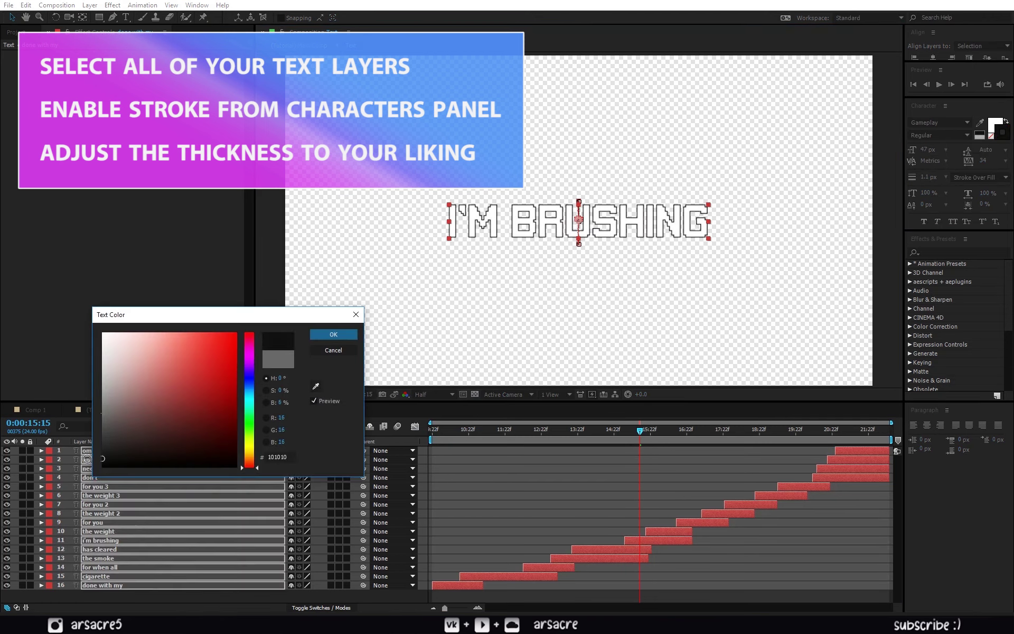
left_click(313, 337)
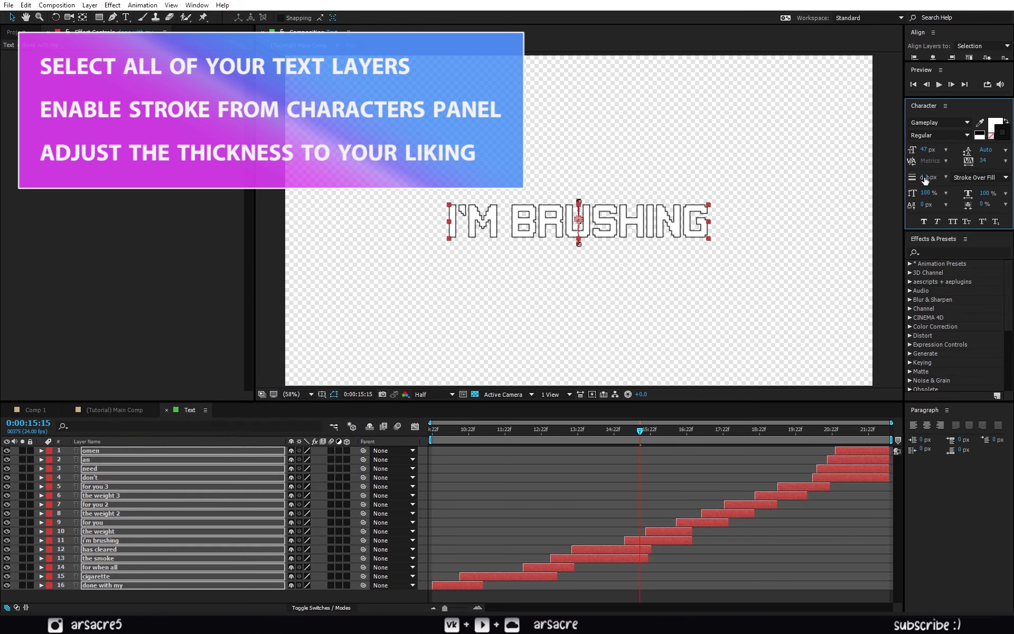
left_click_drag(925, 181, 928, 182)
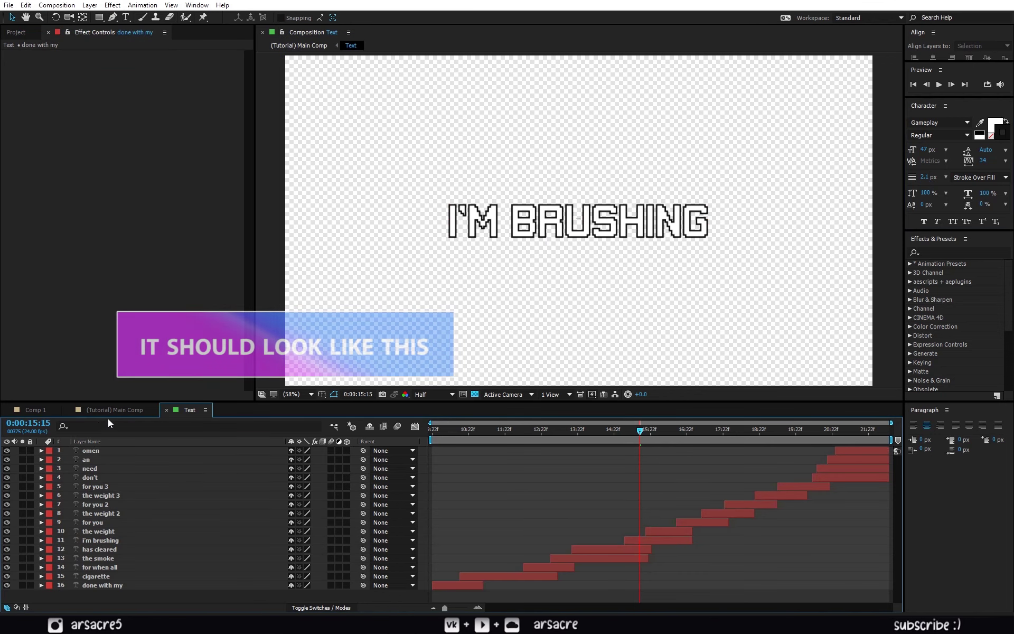
- Return to the Main Comp, show the transparency grid and set preview resolution to Half
left_click(121, 415)
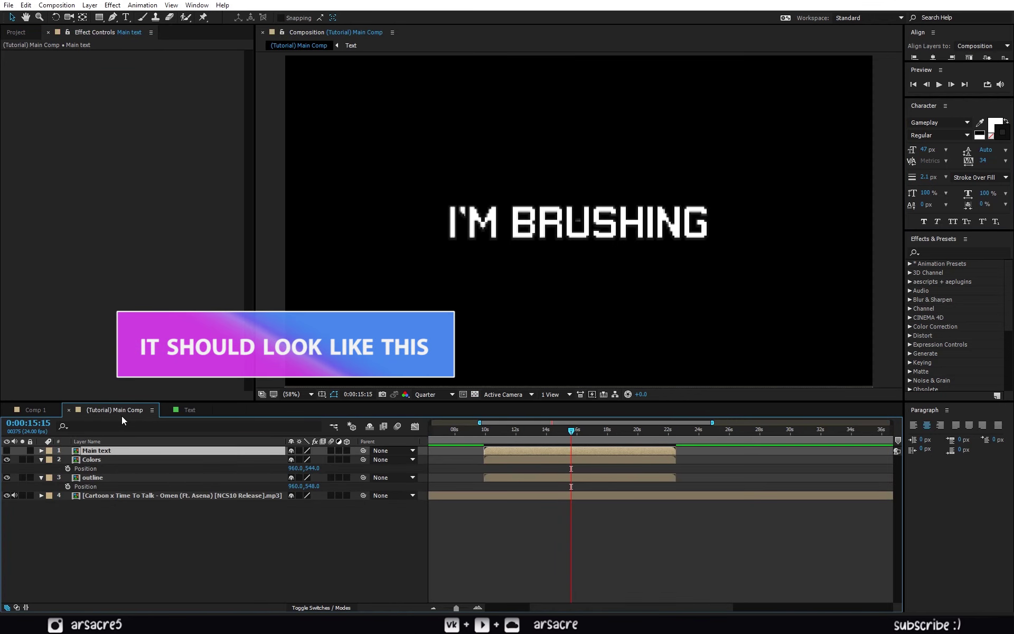
left_click(475, 394)
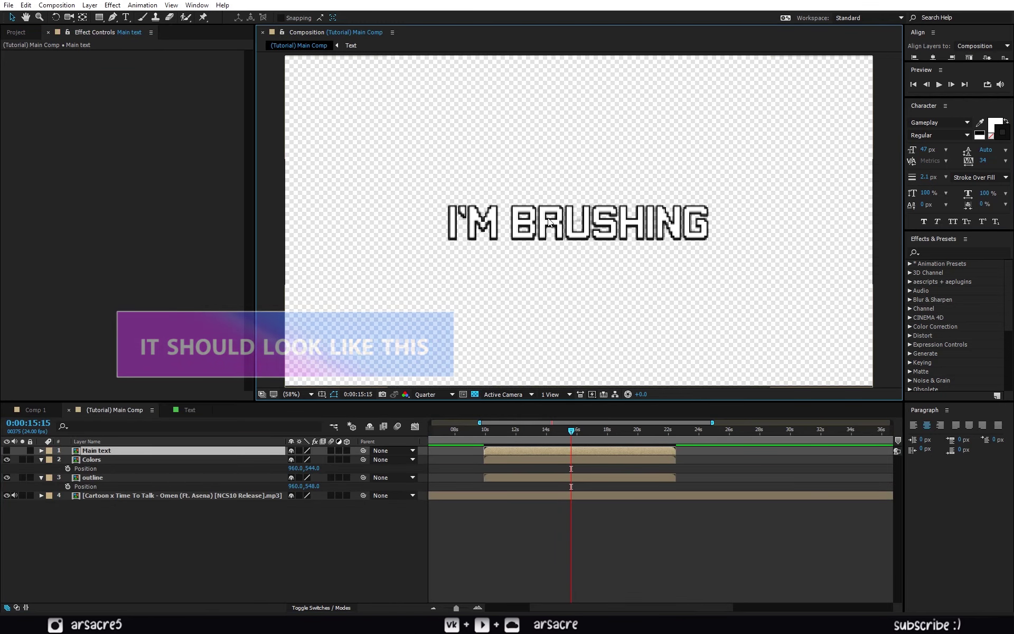
left_click(434, 394)
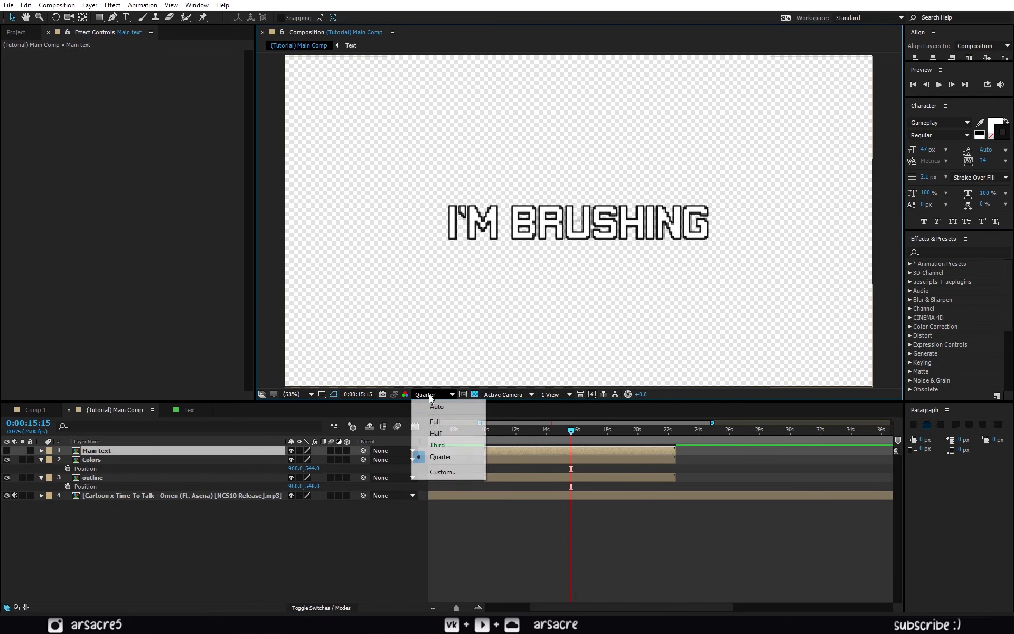
left_click(443, 441)
left_click(341, 555)
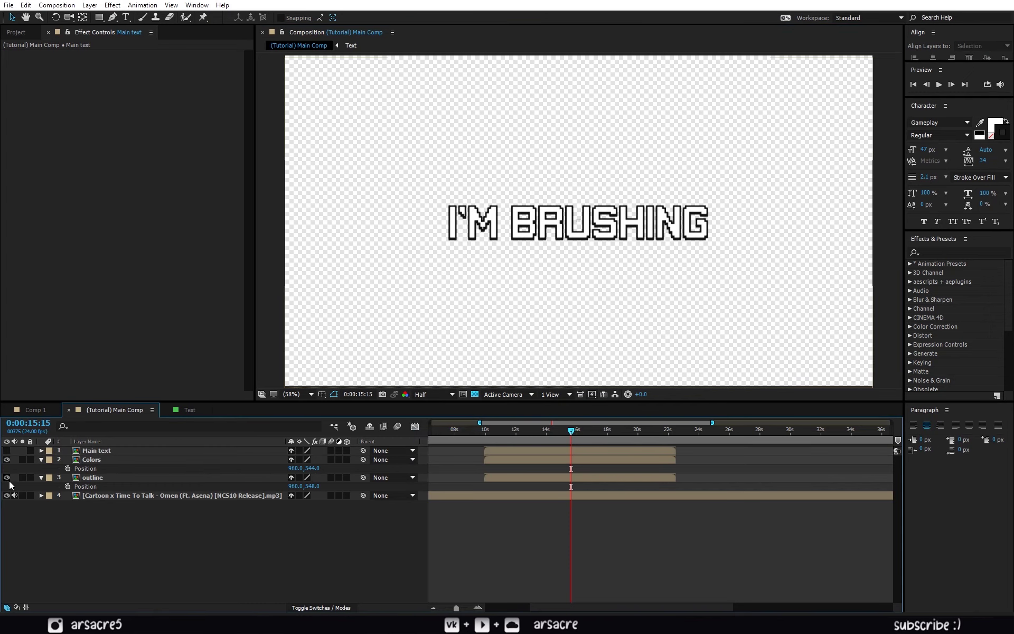
- Apply a Fill effect to the Colors layer and set its colour to blue
left_click(91, 460)
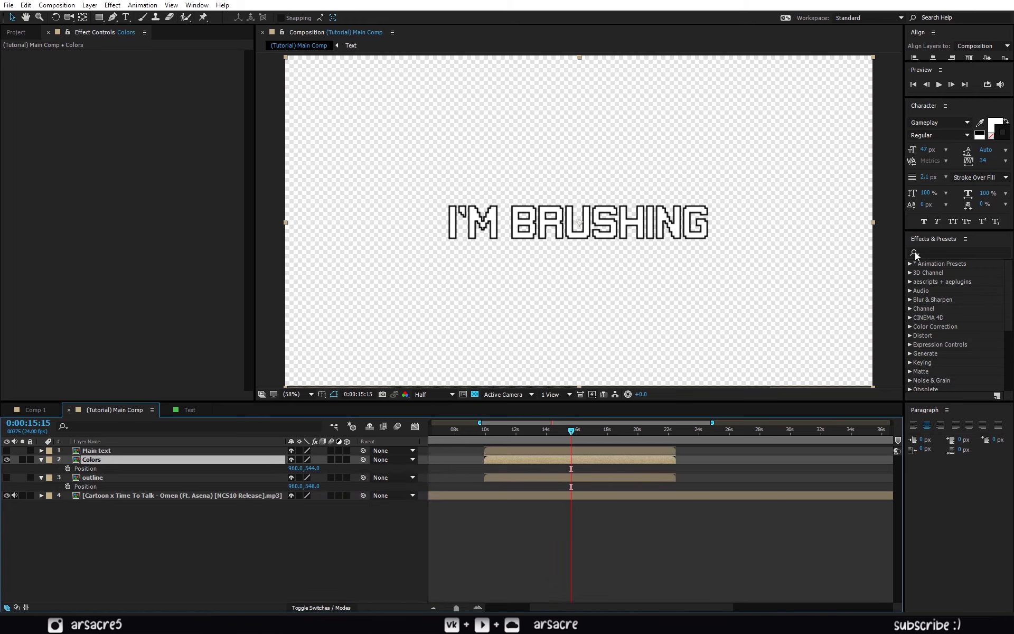
left_click(943, 252)
type("fill")
left_click_drag(934, 316, 510, 462)
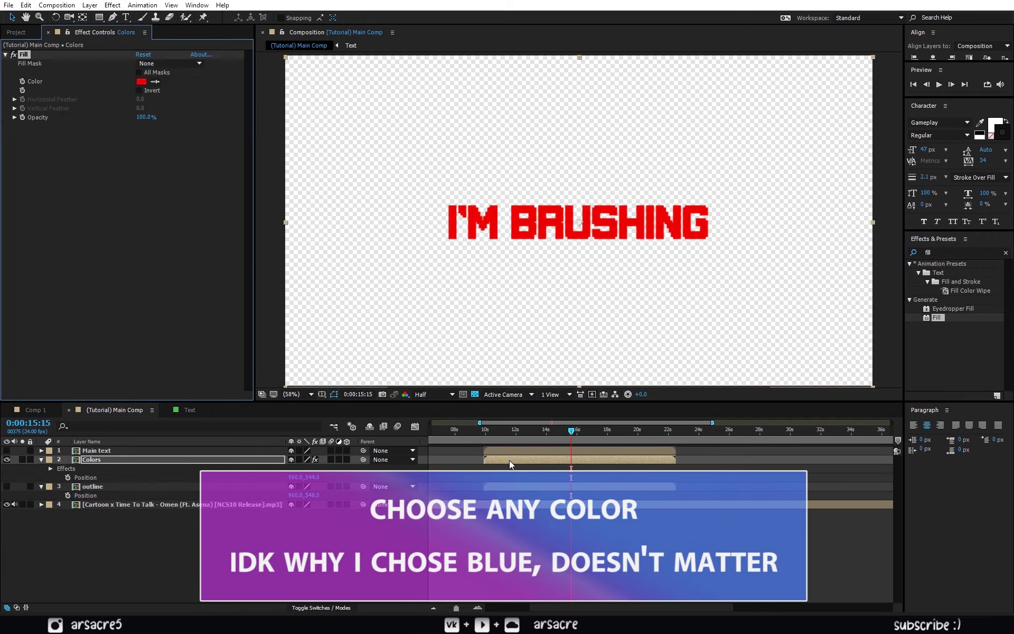
left_click(141, 82)
left_click(248, 391)
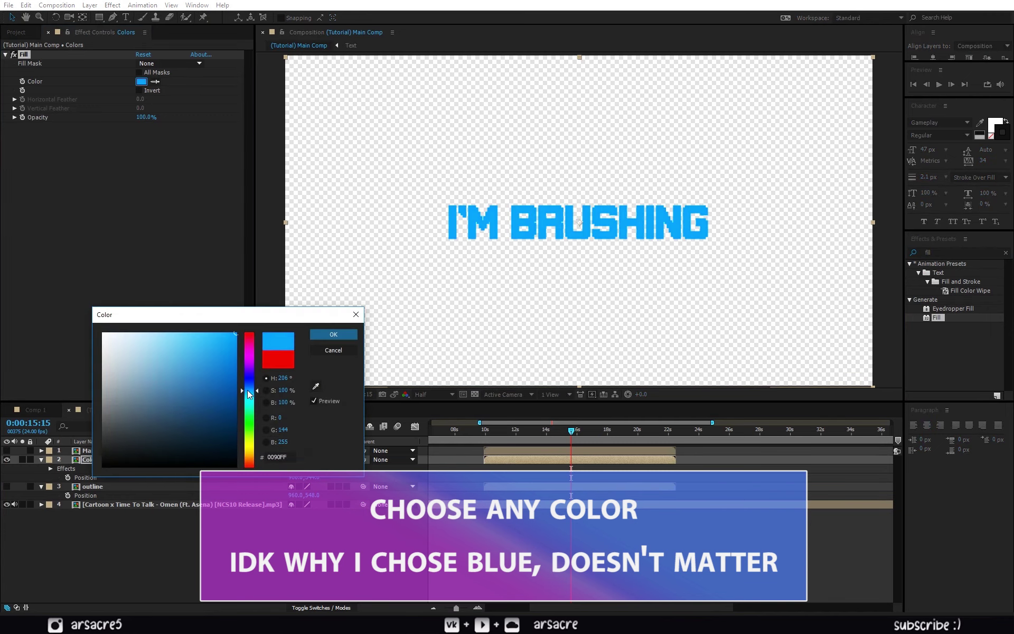
left_click(333, 334)
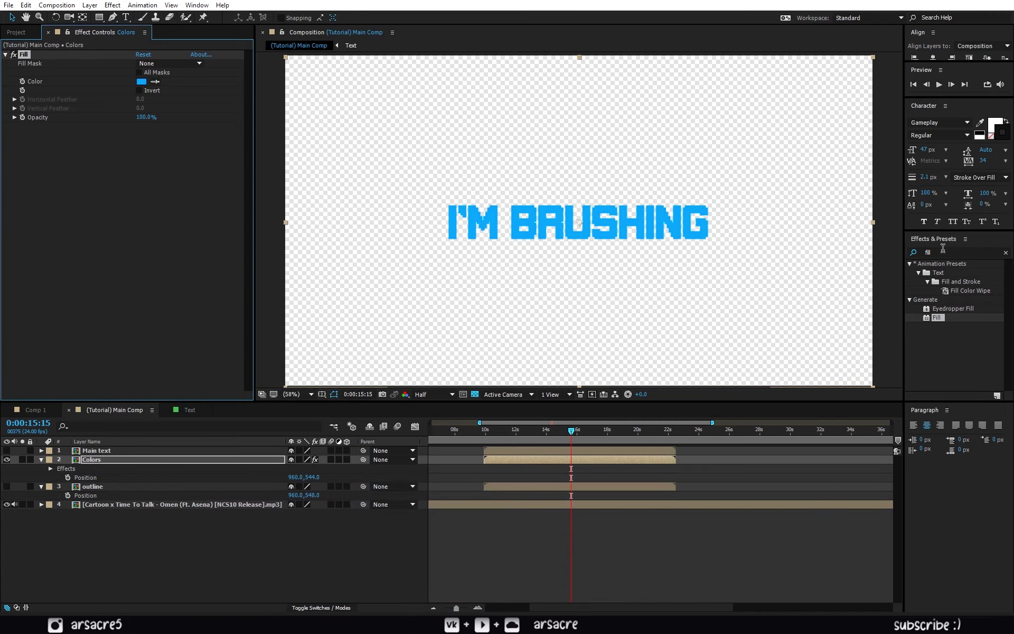
type("4-c")
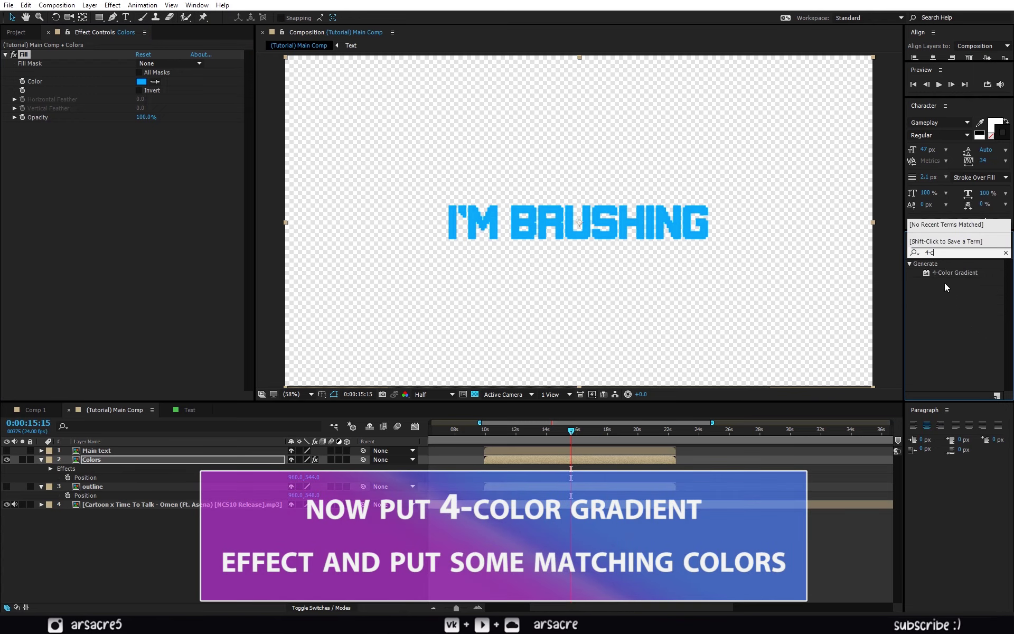
- Apply 4-Color Gradient to Colors: Color 1 orange-red, Color 2 light blue, Color 4 blue
left_click(945, 271)
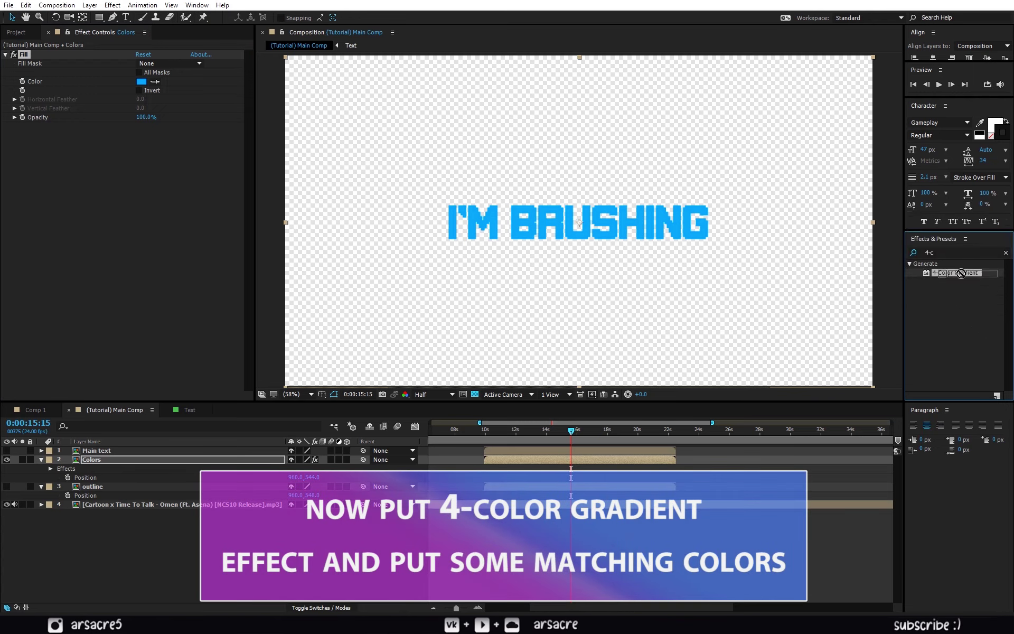
left_click_drag(948, 273, 112, 172)
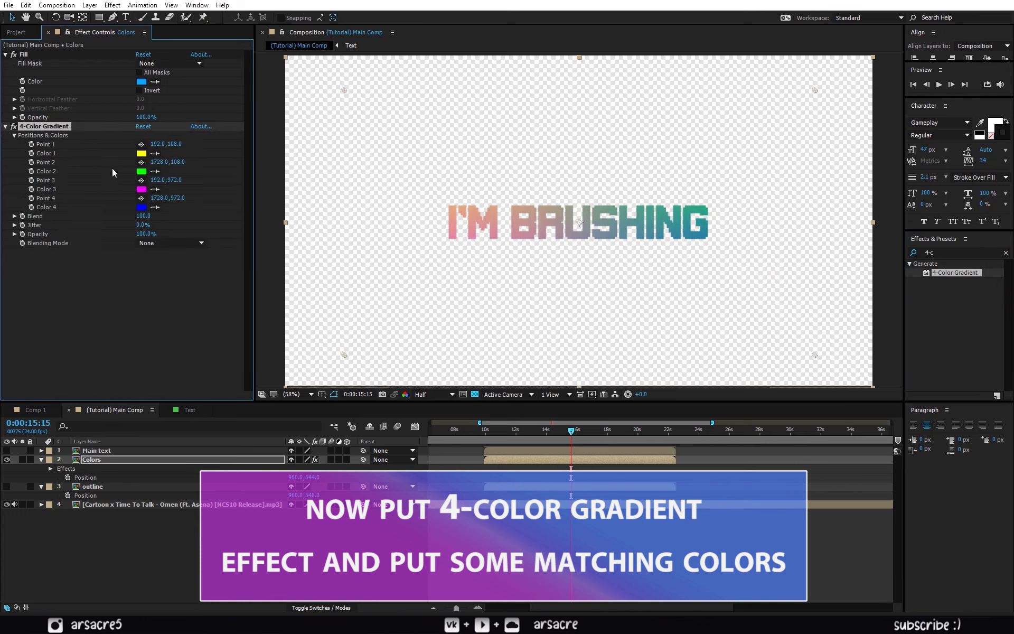
left_click(141, 172)
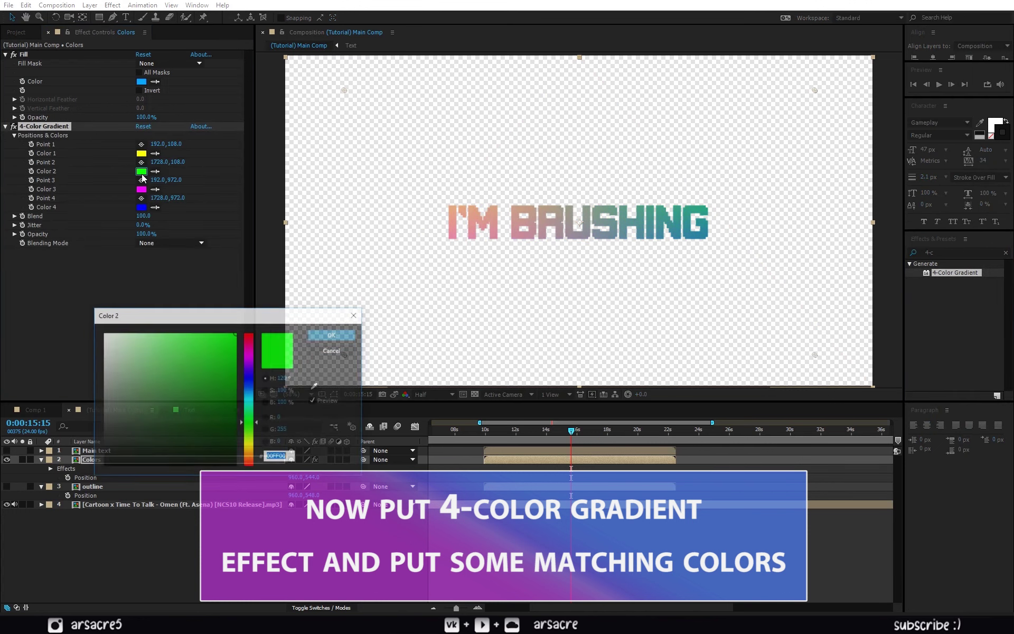
left_click(251, 391)
key("Return")
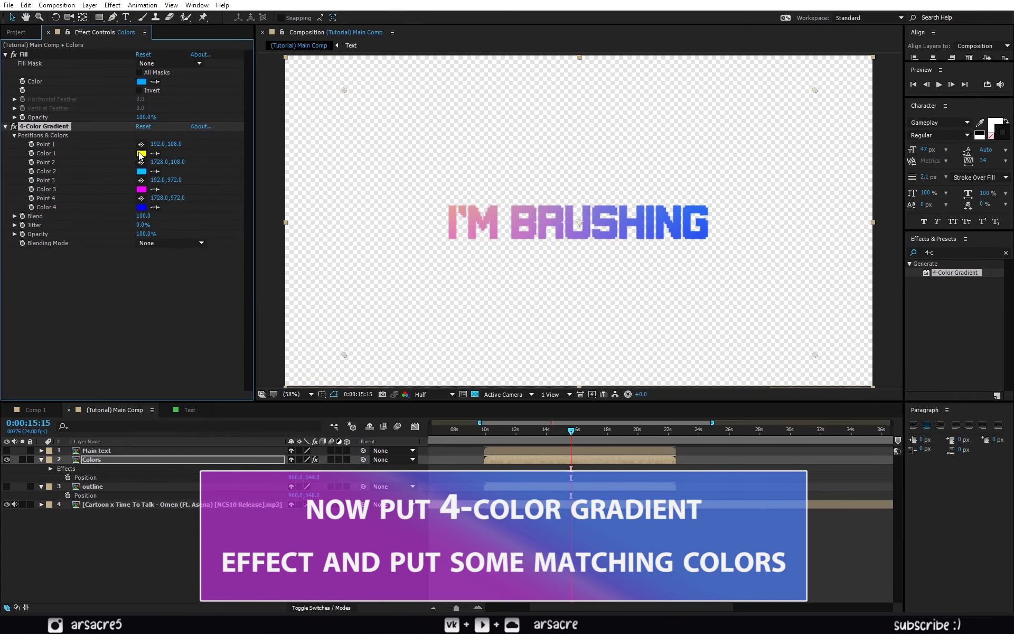
left_click(142, 153)
left_click_drag(248, 362, 248, 460)
key("Return")
left_click(142, 206)
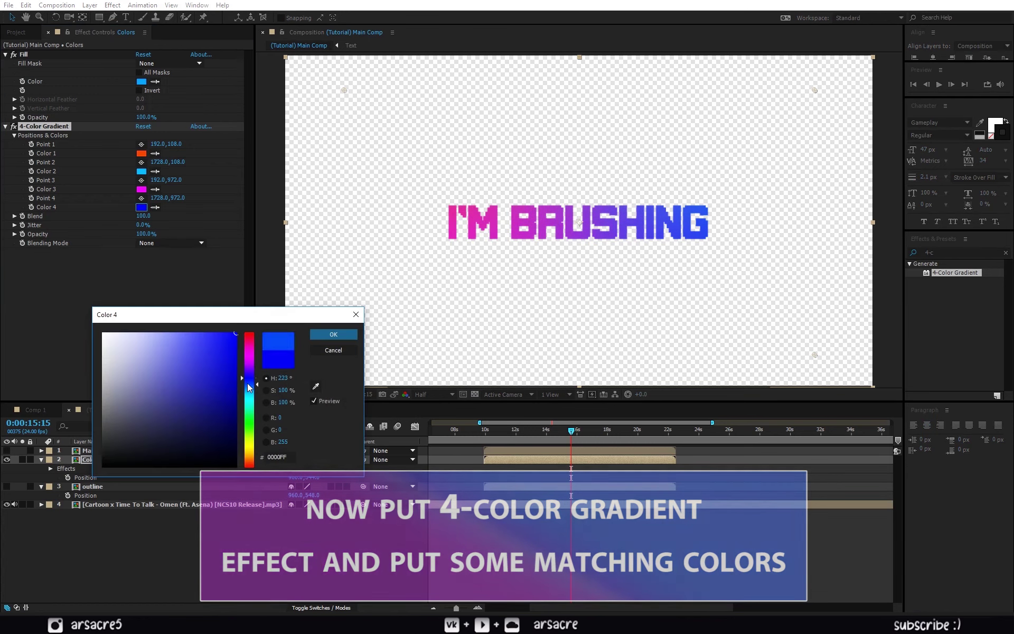
key("Return")
left_click(238, 317)
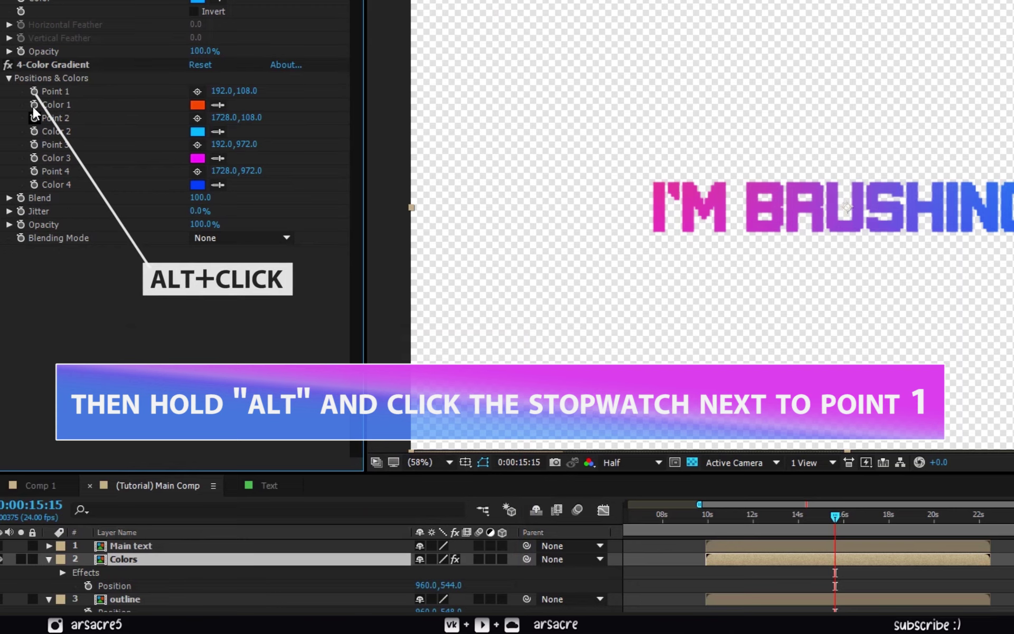
- Give gradient Point 1 a wiggle(1, 1080) expression
left_click(35, 90, "alt")
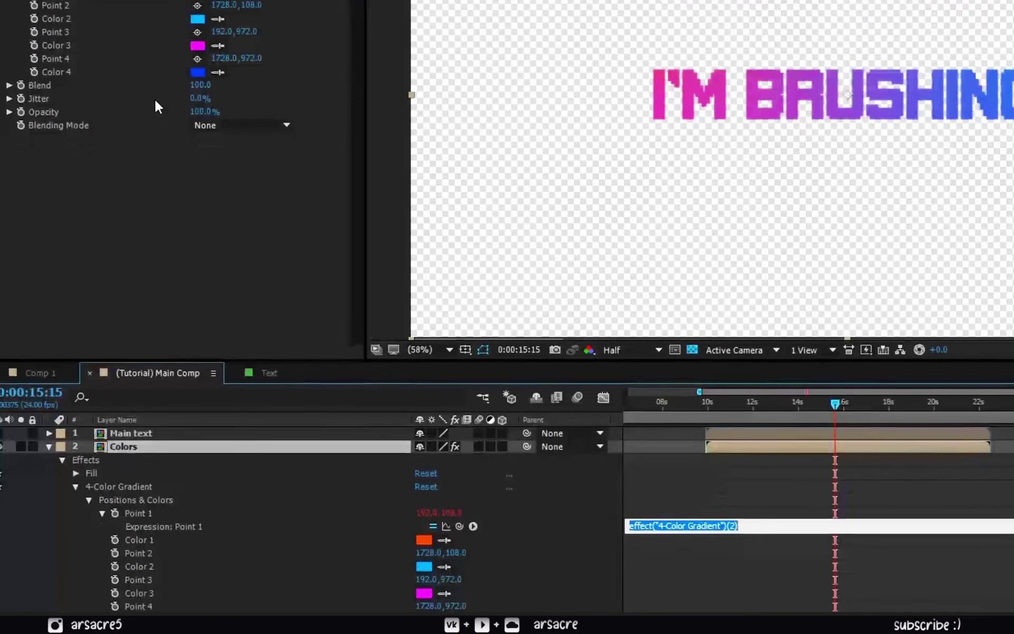
type("wiggle()")
key("Left")
type("1,")
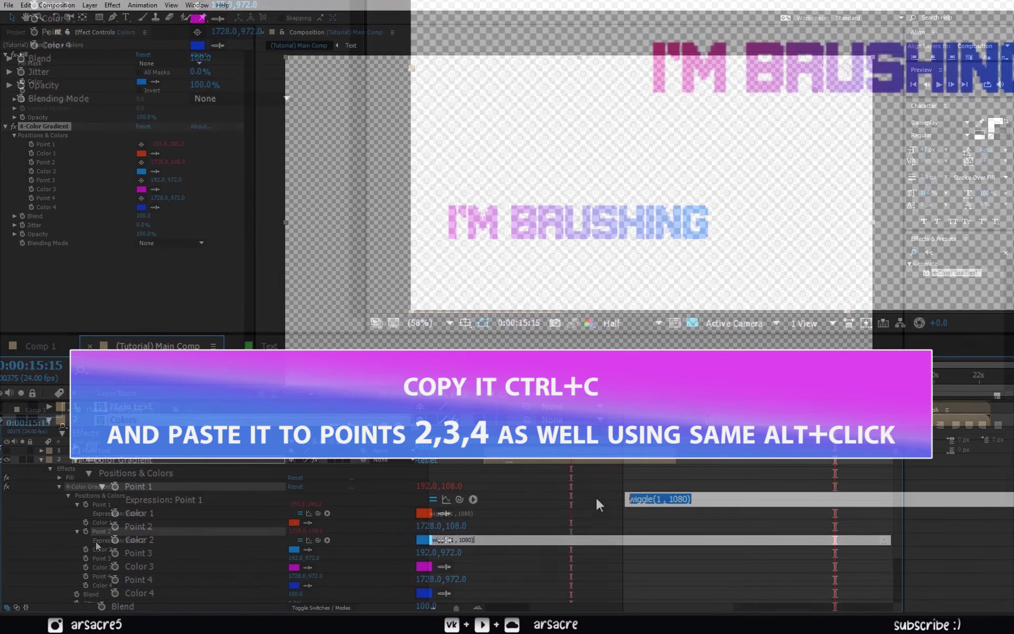
- Paste the wiggle expression into Points 3 and 4 and scrub to check the drift
left_click(86, 558, "alt")
type("wiggle(1 , 1080)")
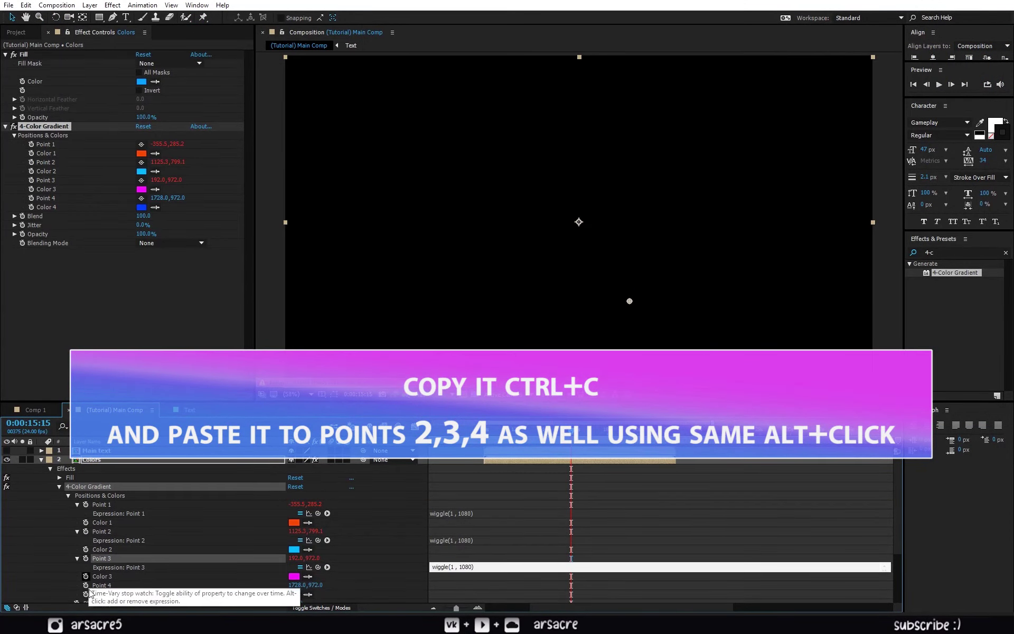
left_click(86, 585, "alt")
type("wiggle(1 , 1080)")
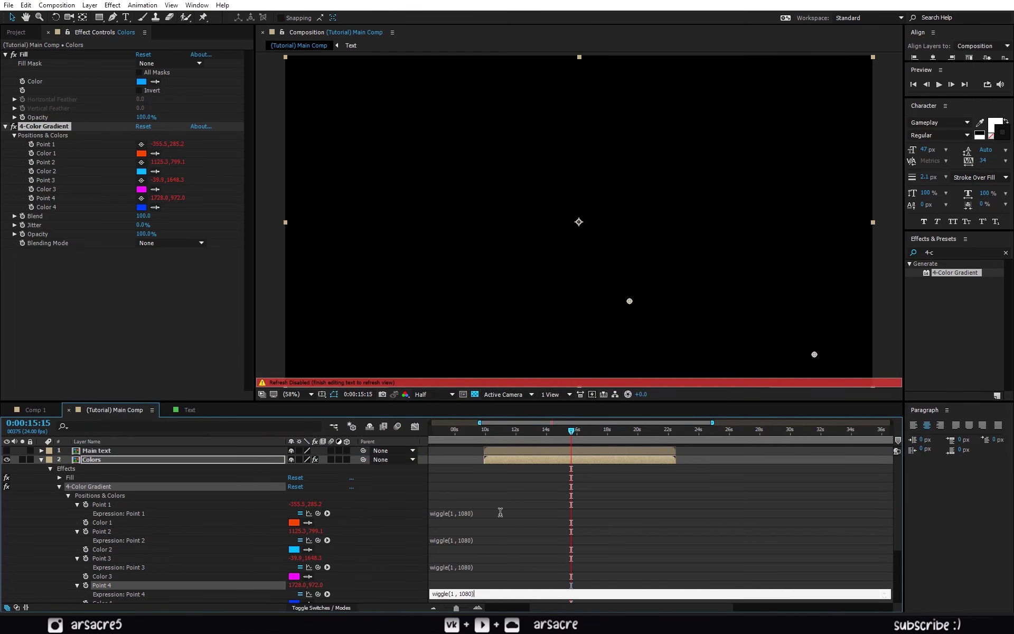
left_click(518, 431)
mouse_move(518, 431)
left_mouse_down()
mouse_move(621, 434)
mouse_move(518, 434)
left_mouse_up()
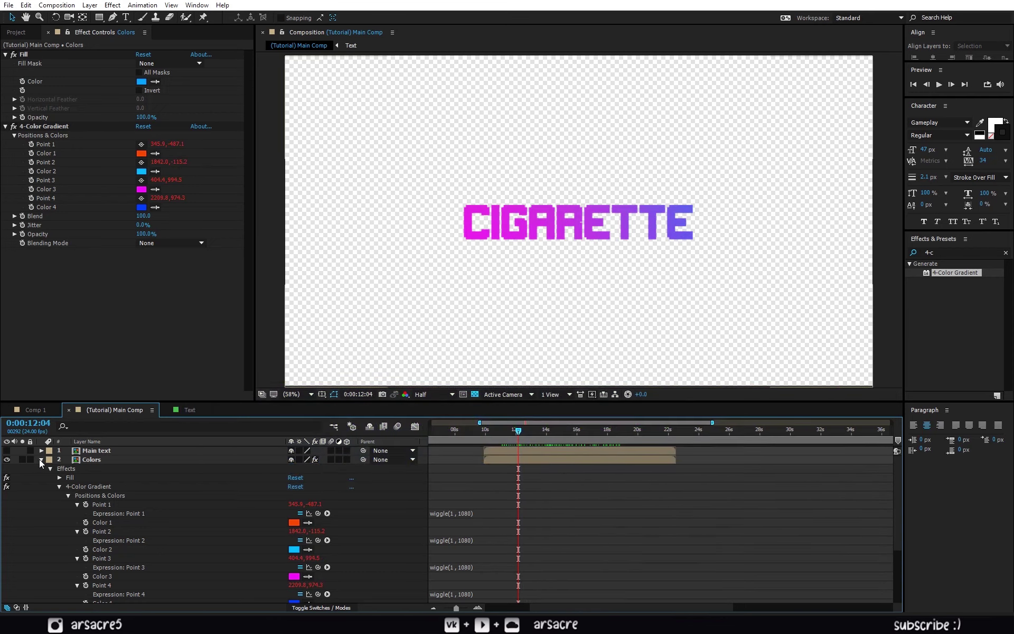
- Collapse the Colors layer, return to about 0:00:11:09 and reselect the layer
left_click(41, 459)
left_click_drag(497, 432, 512, 432)
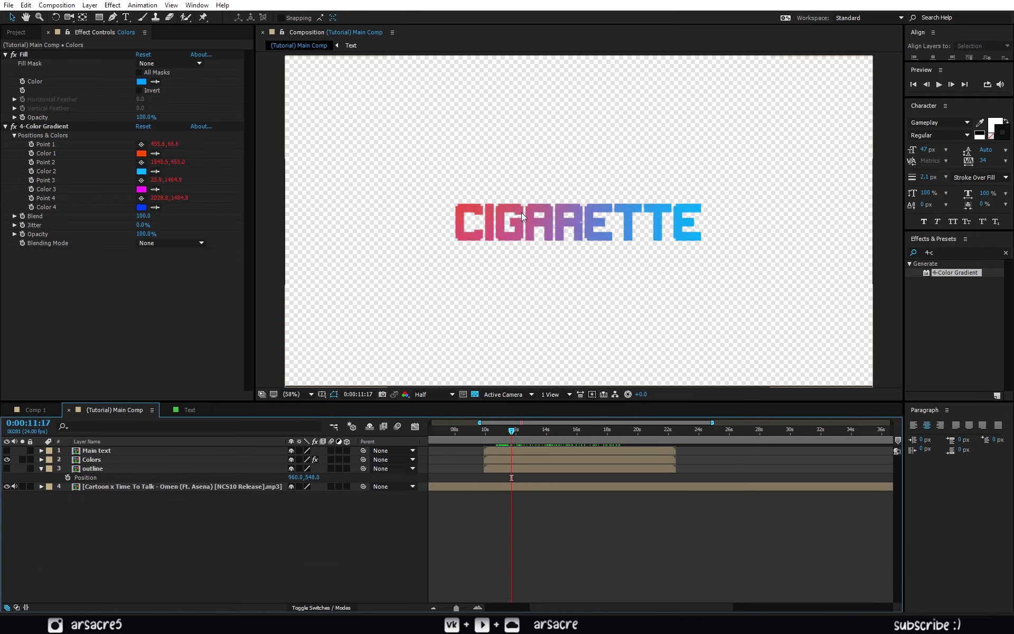
left_click(191, 460)
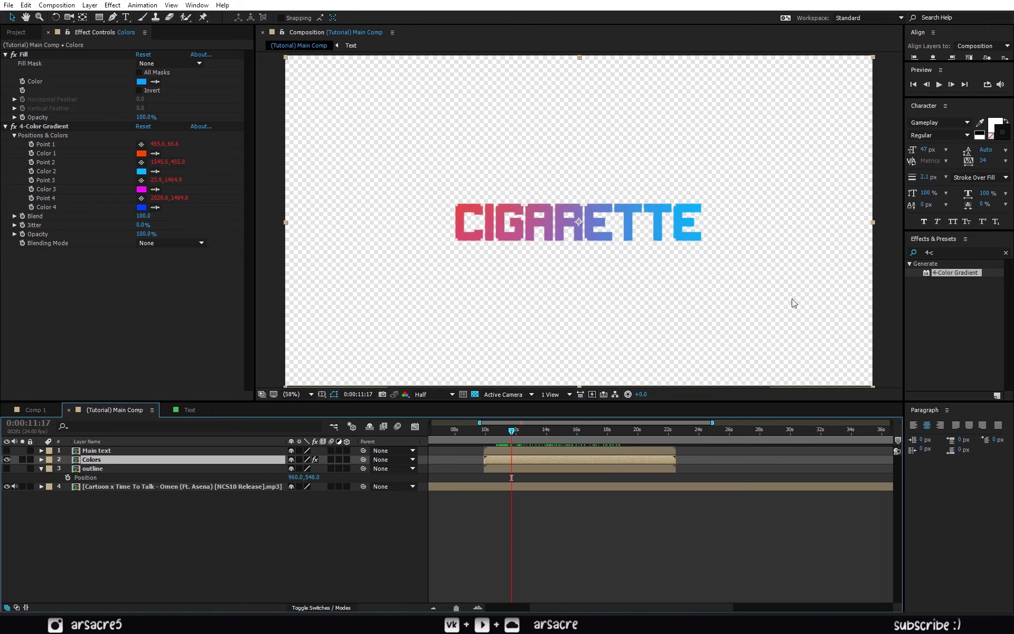
key("ctrl+5")
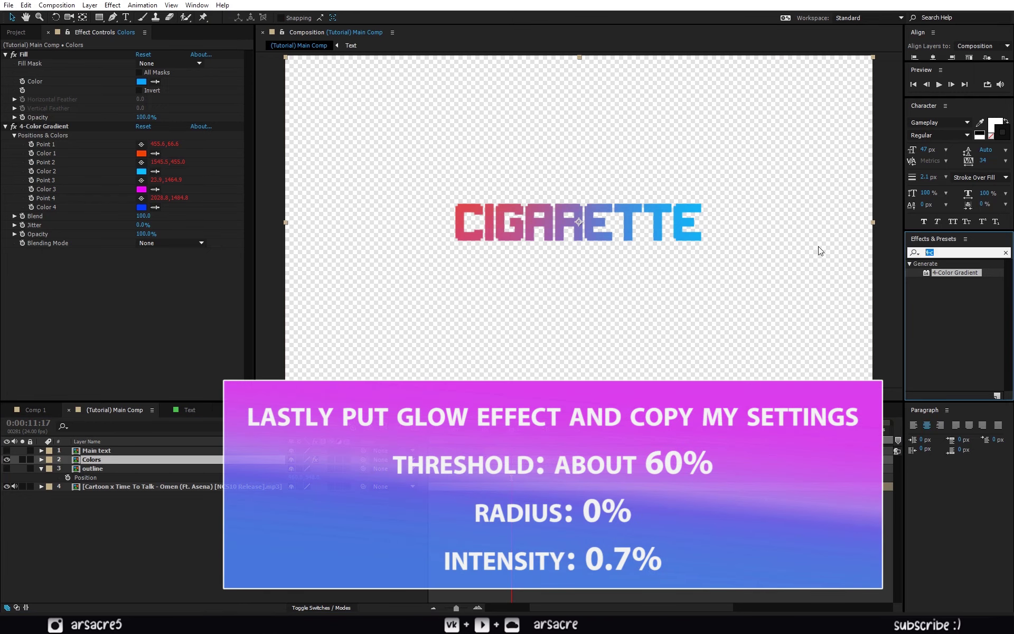
- Add Glow to the Colors layer with Threshold 60.8%, Radius 0 and Intensity 0.7
type("glow")
scroll(1001, 352, "down", 1)
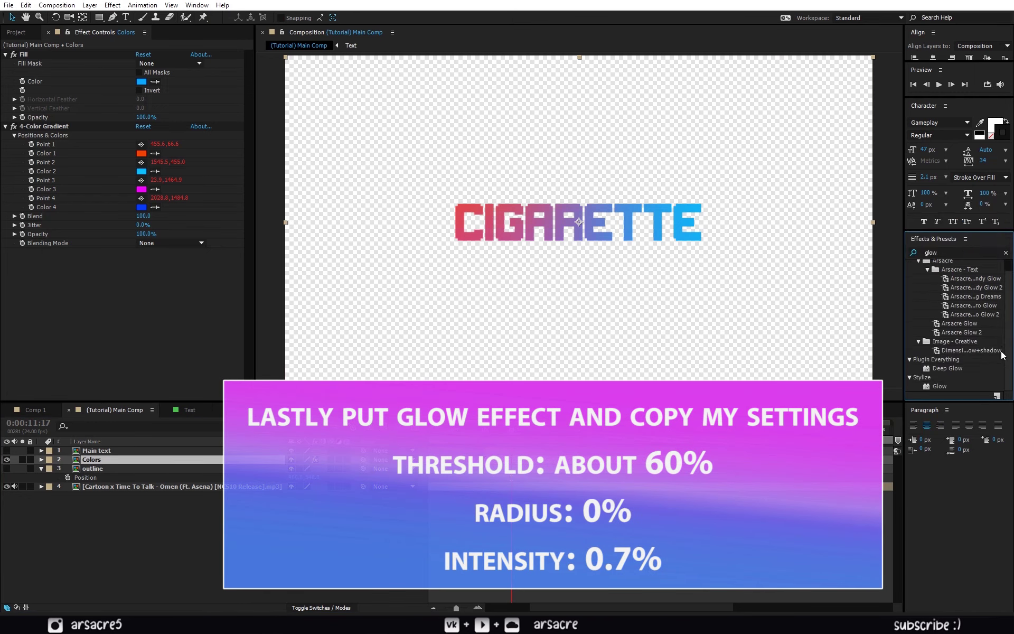
left_click_drag(941, 386, 418, 335)
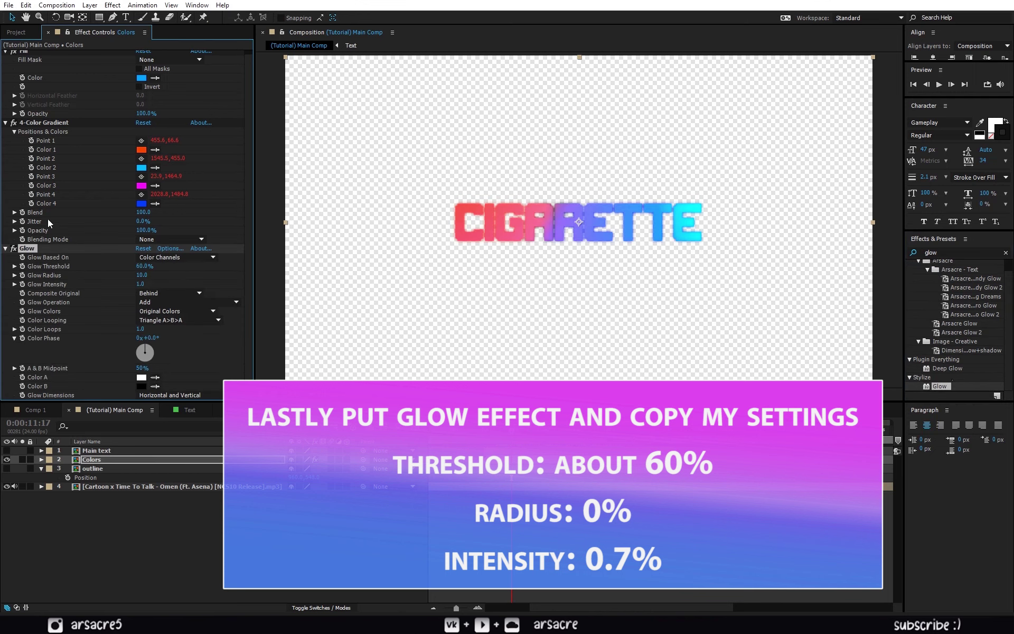
left_click(5, 53)
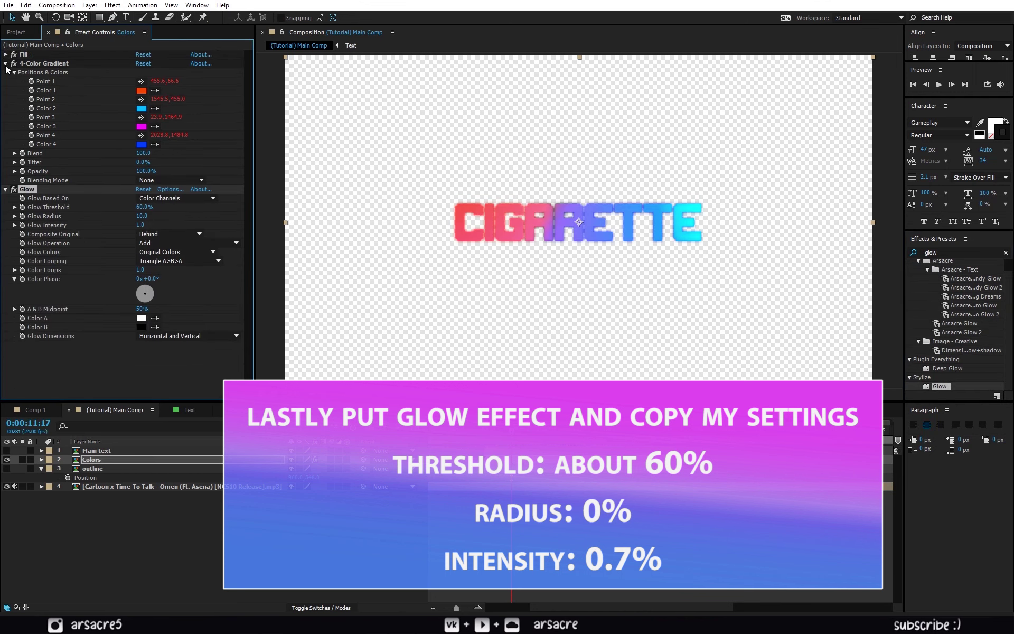
left_click(5, 64)
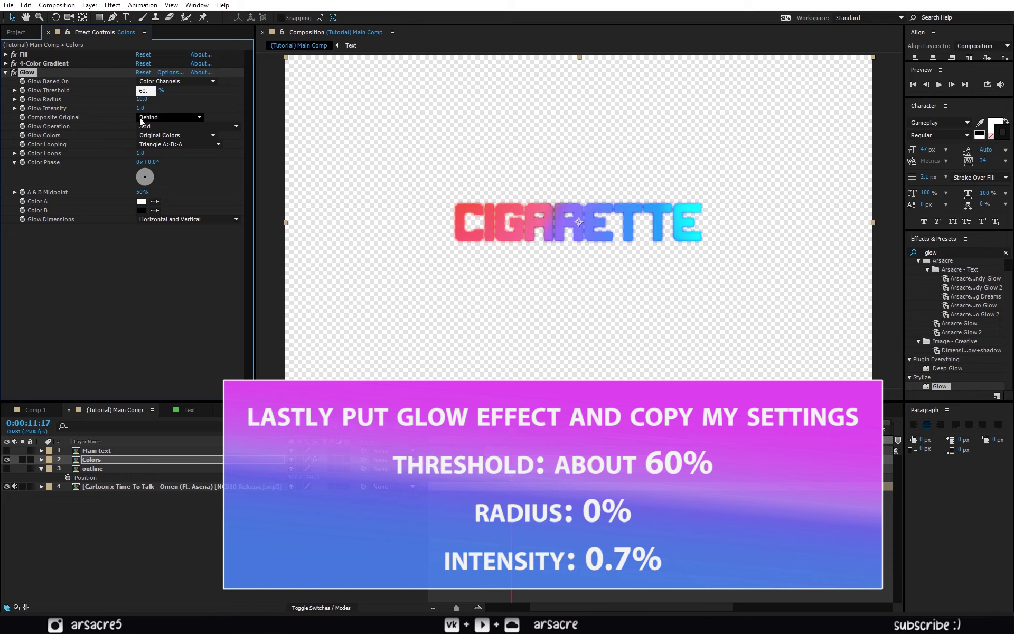
type("0")
left_click(124, 286)
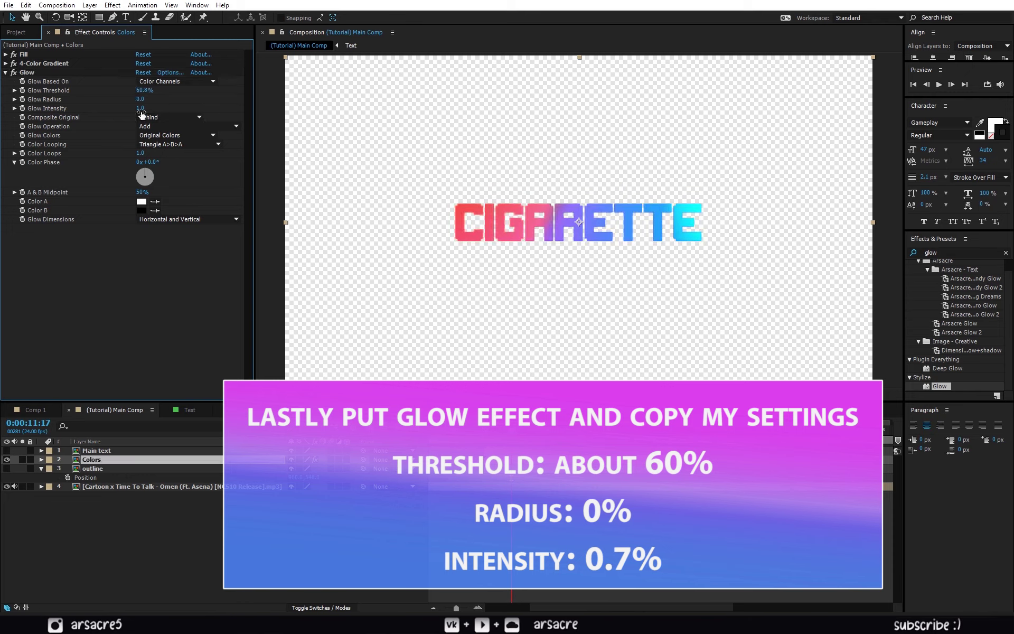
left_click_drag(140, 109, 138, 109)
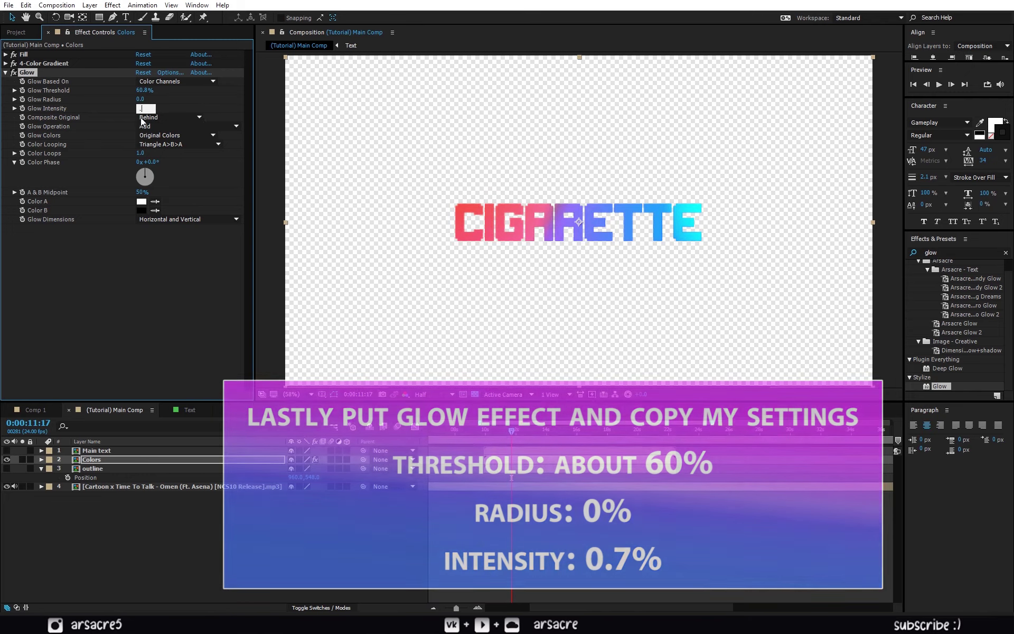
left_click(135, 272)
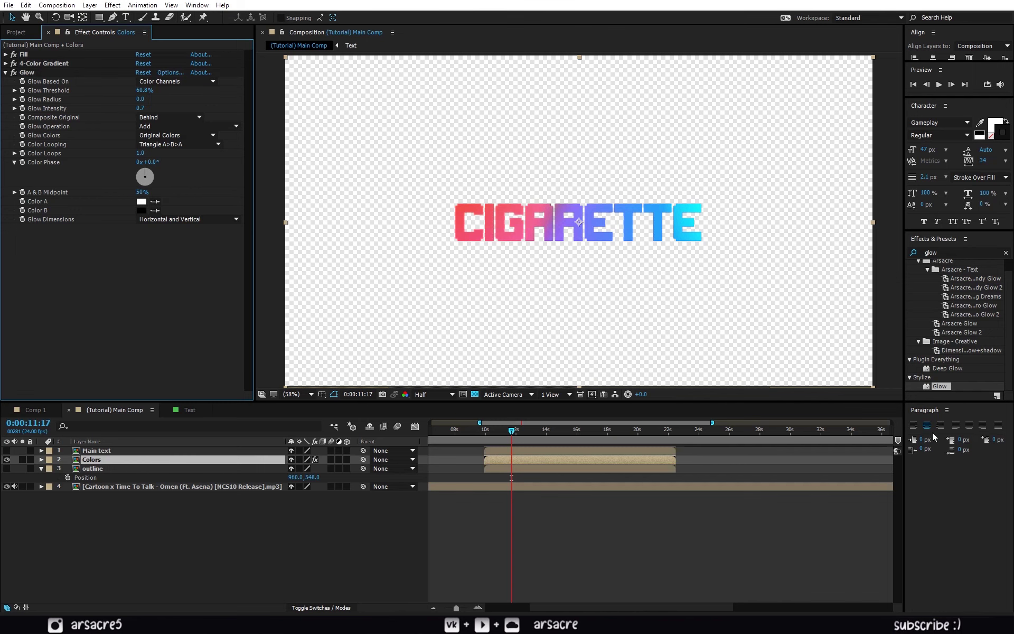
- Add Glow 2 to Colors with Intensity 0.7, Threshold about 68.4% and Radius 229
left_click_drag(944, 389, 100, 306)
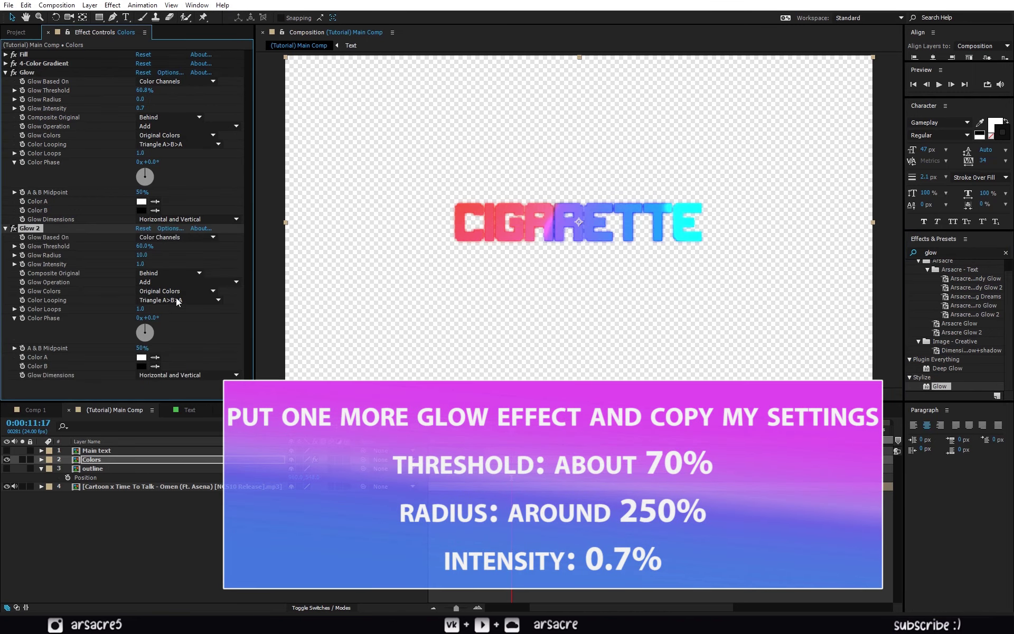
left_click(141, 270)
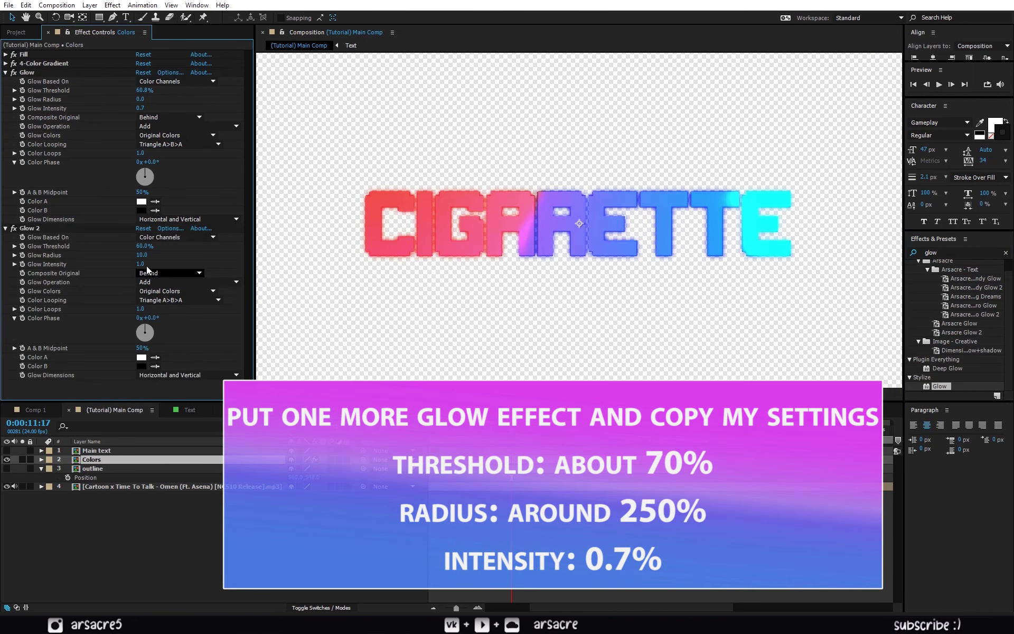
type("7")
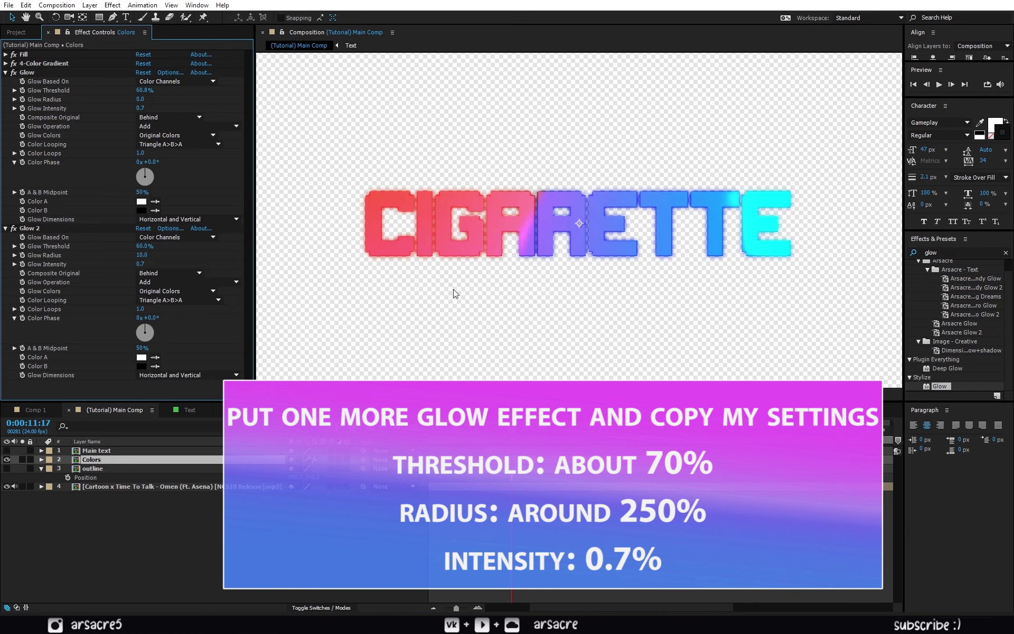
key("shift+slash")
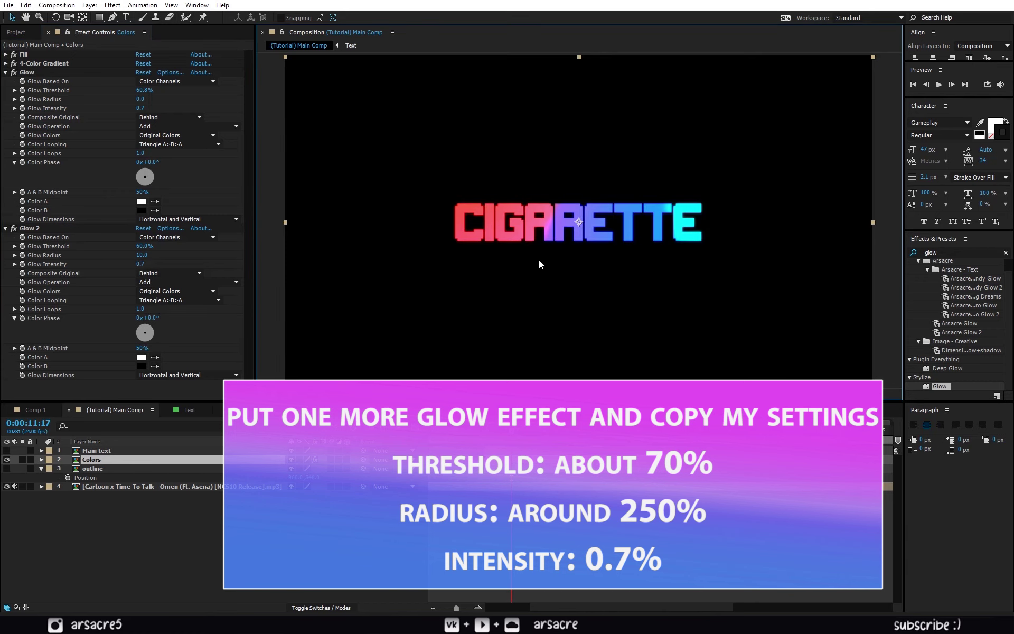
left_click(156, 249)
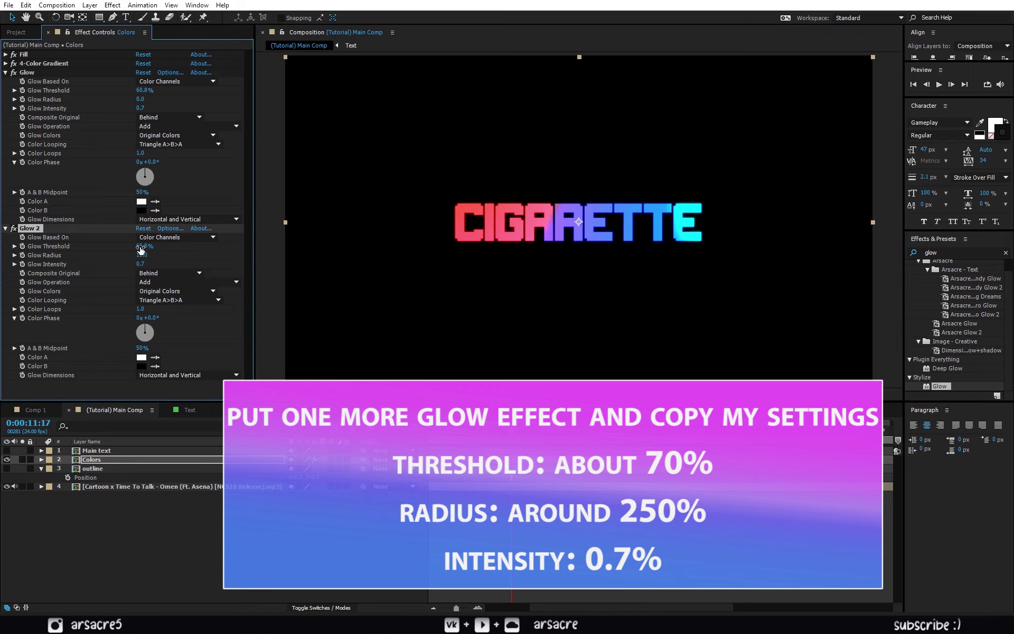
left_click_drag(155, 256, 358, 262)
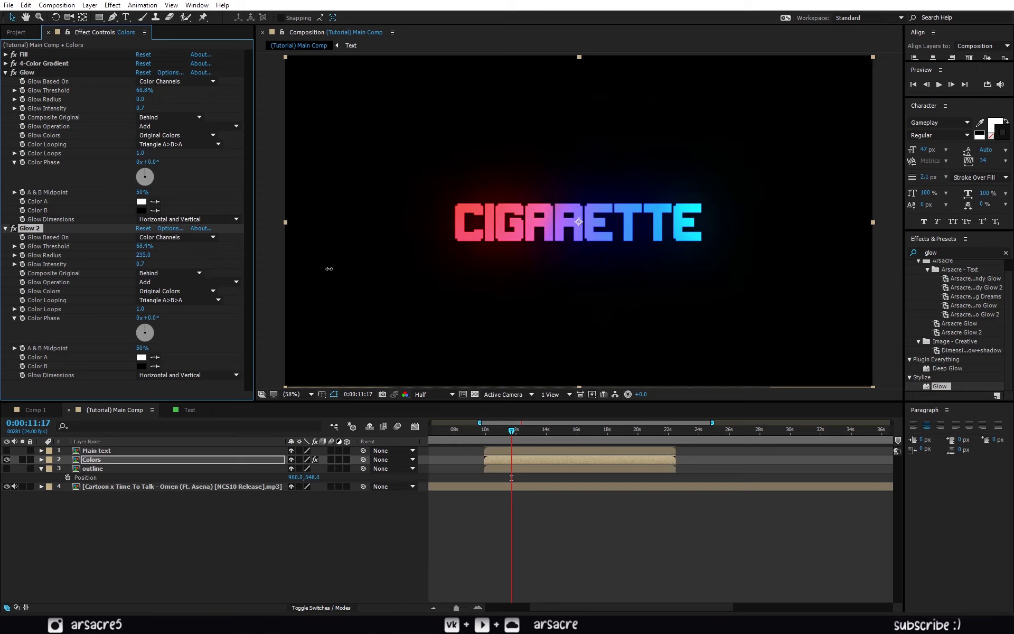
left_click(6, 72)
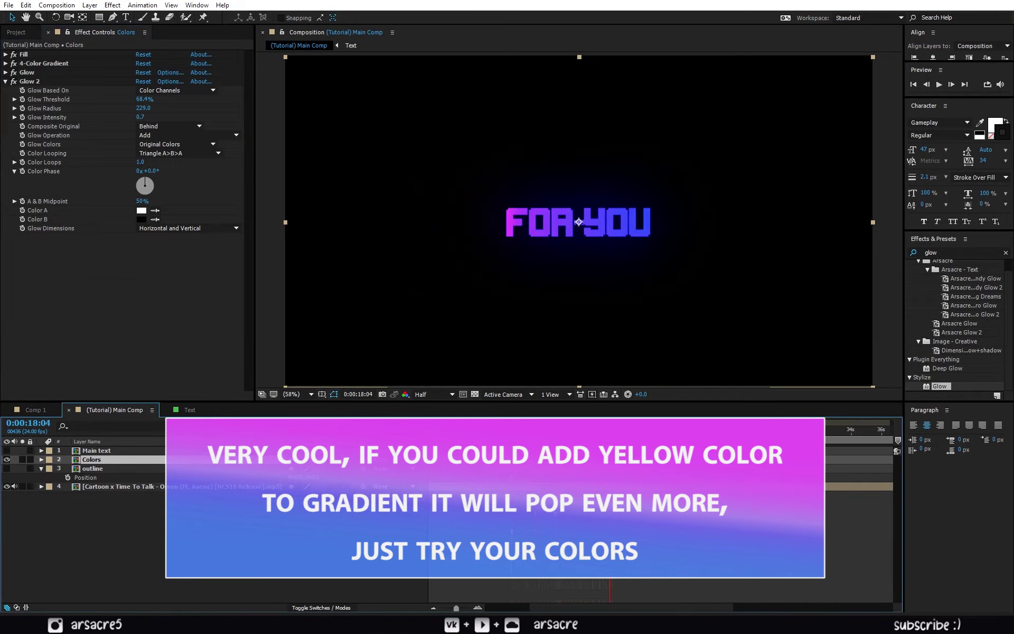
- Recolour the 4-Color Gradient's Color 1 from orange-red to green
left_click(5, 63)
left_click(141, 91)
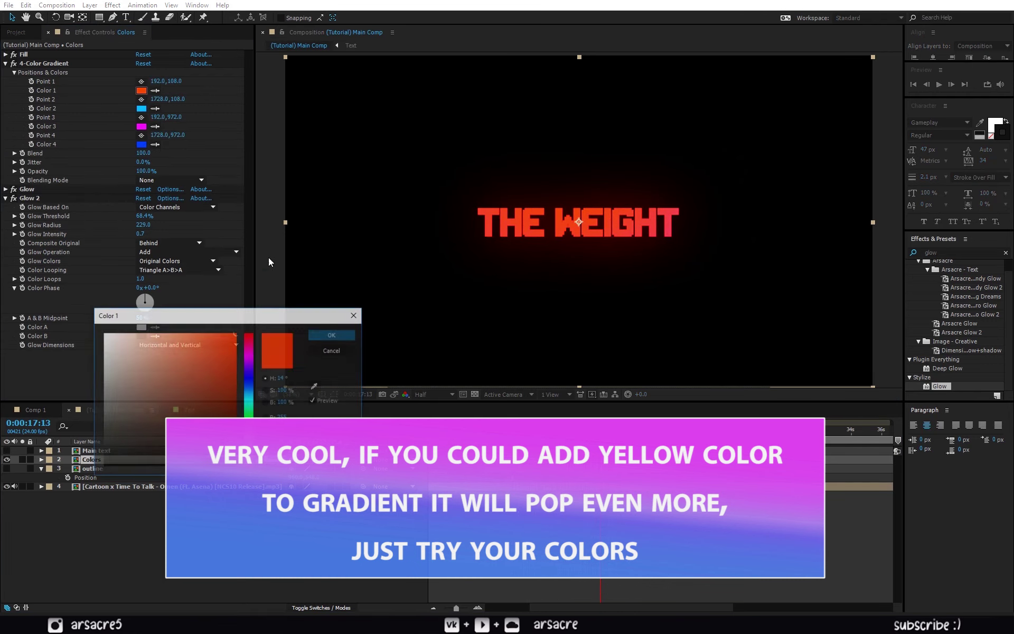
left_click(208, 340)
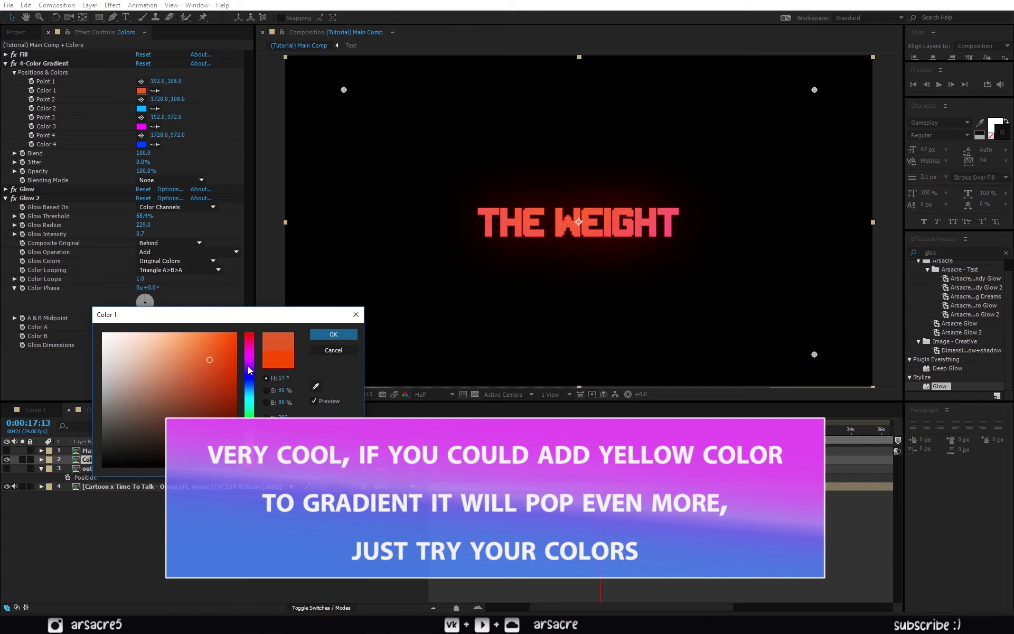
left_click_drag(250, 369, 250, 337)
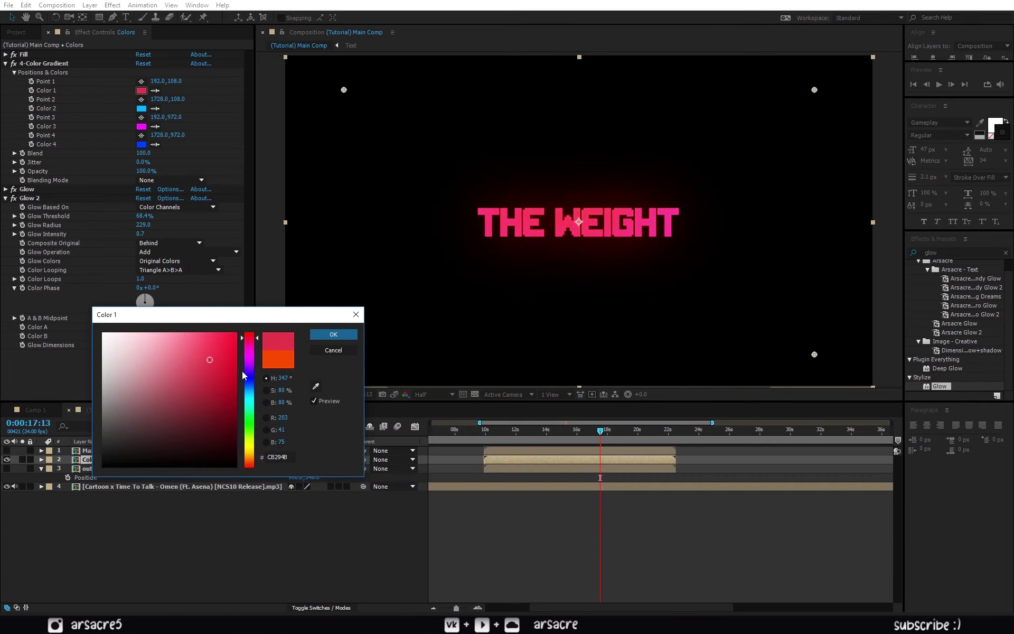
left_click_drag(252, 432, 261, 410)
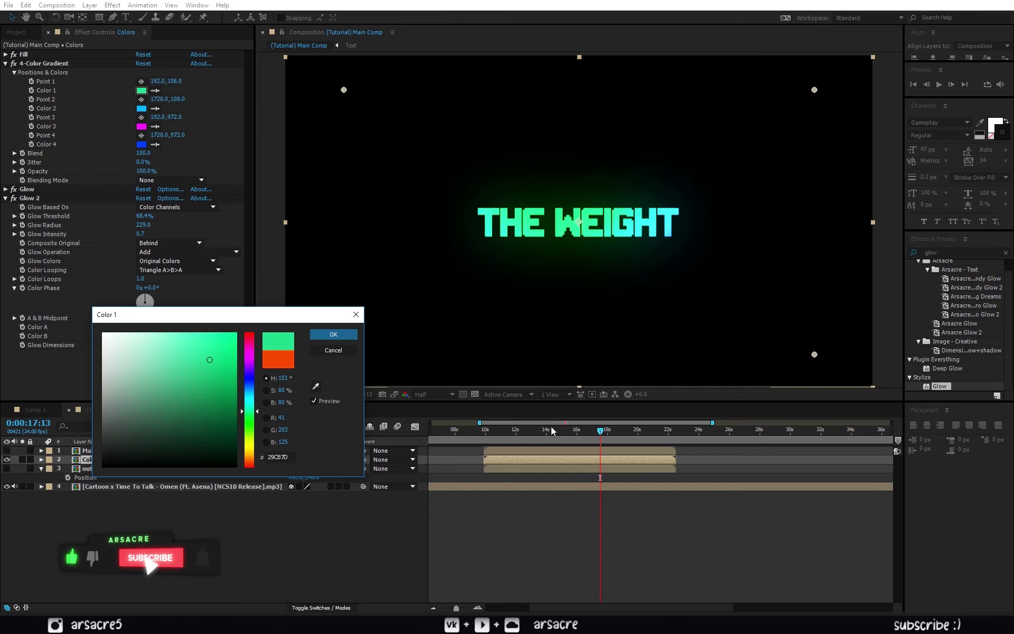
key("Return")
mouse_move(568, 431)
left_mouse_down()
mouse_move(537, 440)
mouse_move(567, 438)
left_mouse_up()
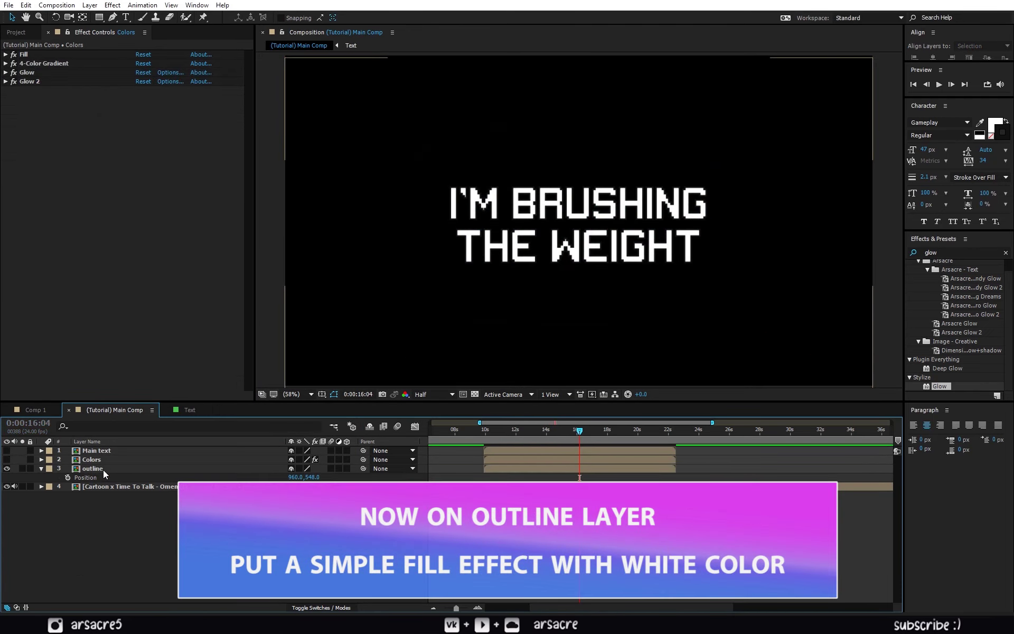
- Apply a white Fill effect to the outline layer
left_click(103, 470)
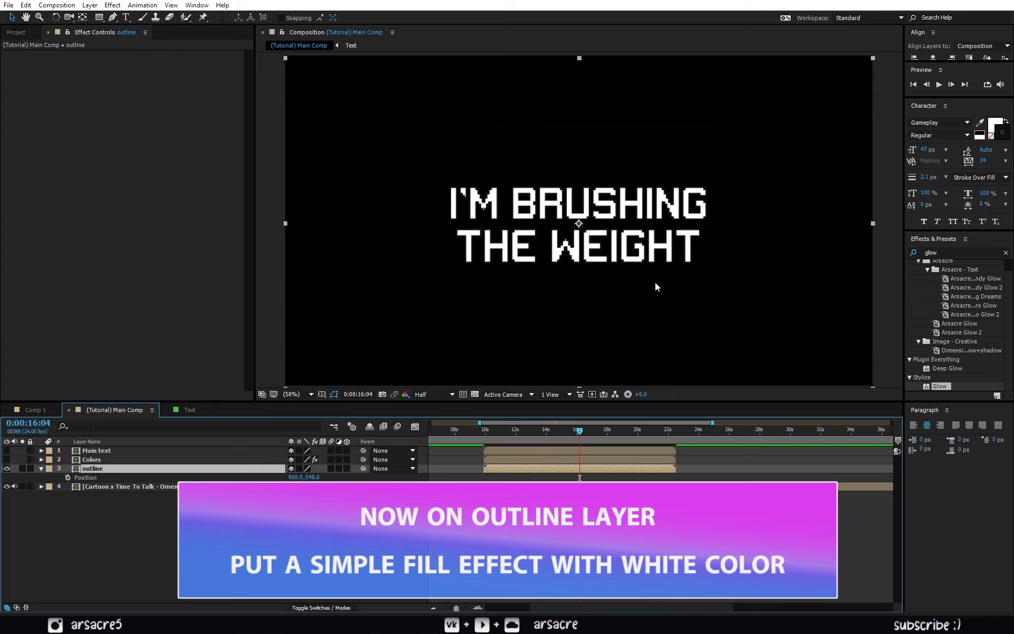
left_click(948, 252)
type("fill")
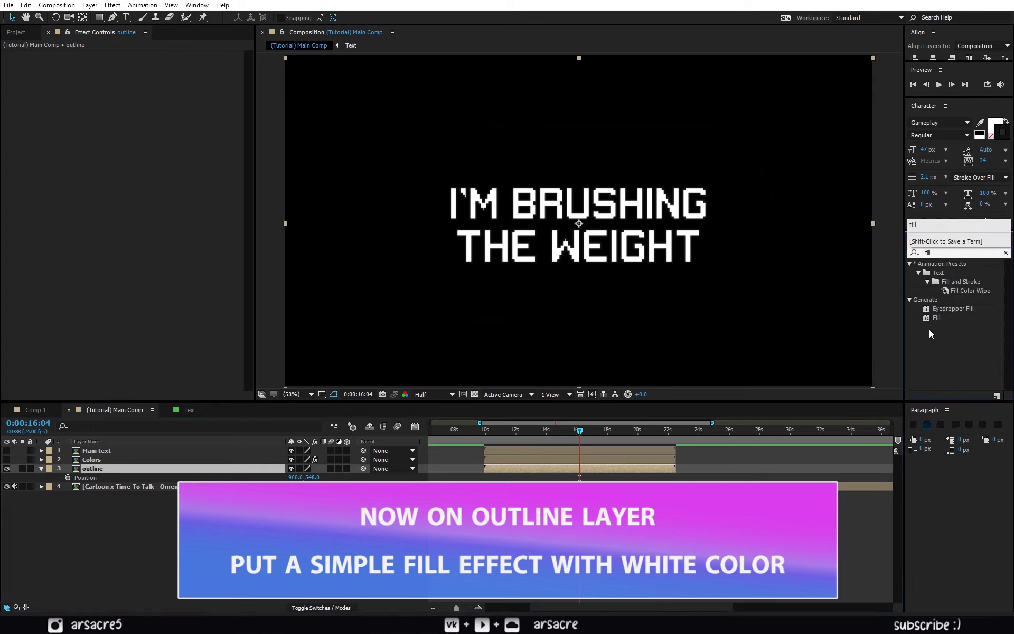
left_click_drag(936, 318, 639, 469)
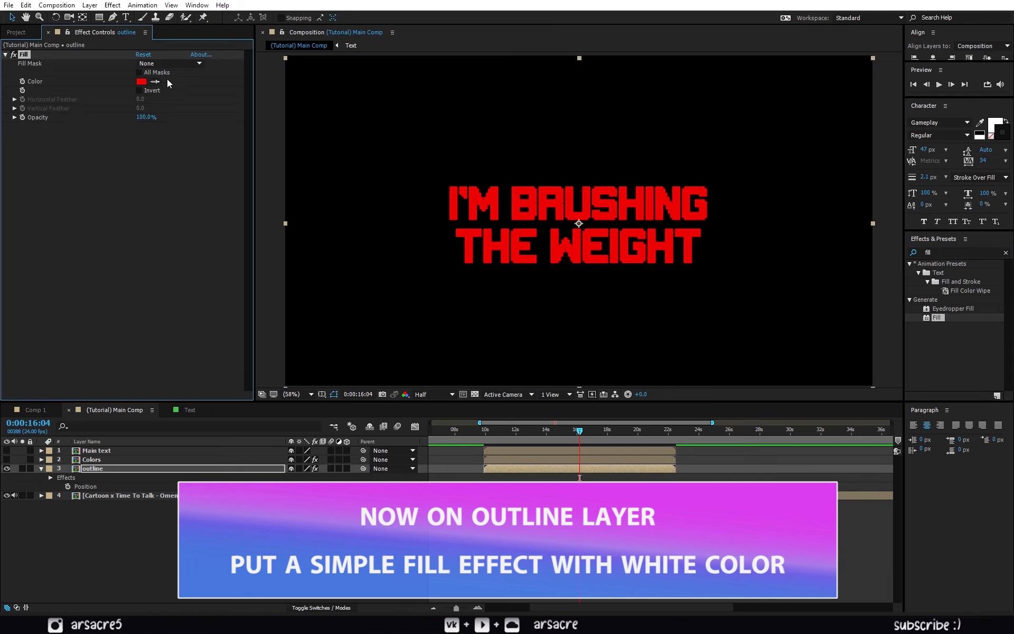
left_click(142, 82)
left_click_drag(179, 338, 61, 299)
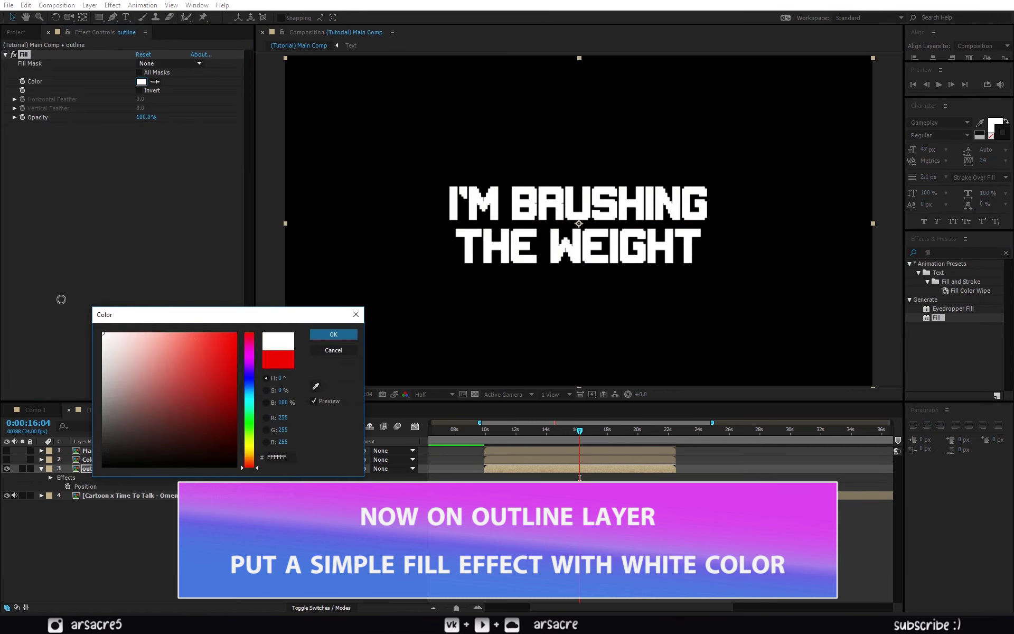
left_click(327, 336)
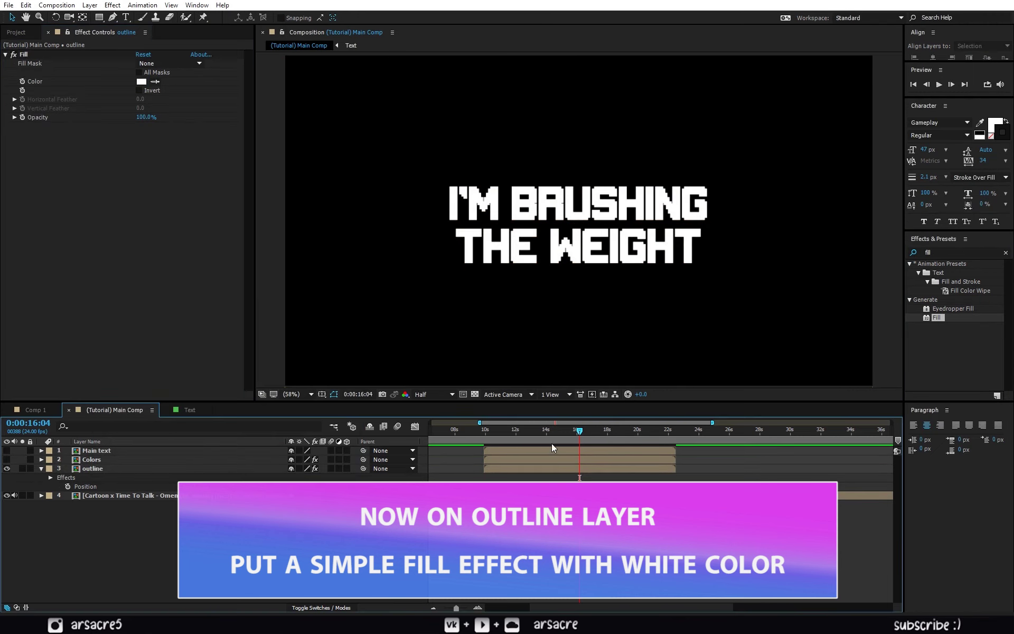
- Turn the Main text and Colors layers back on and preview up to the FOR YOU lyric
left_click_drag(569, 439, 581, 440)
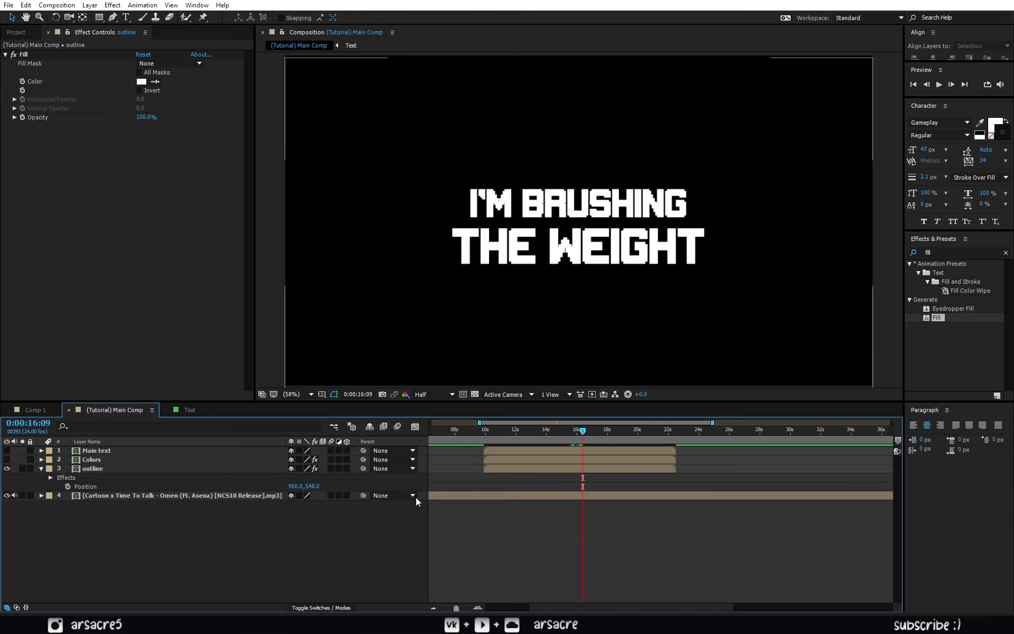
left_click_drag(7, 450, 6, 459)
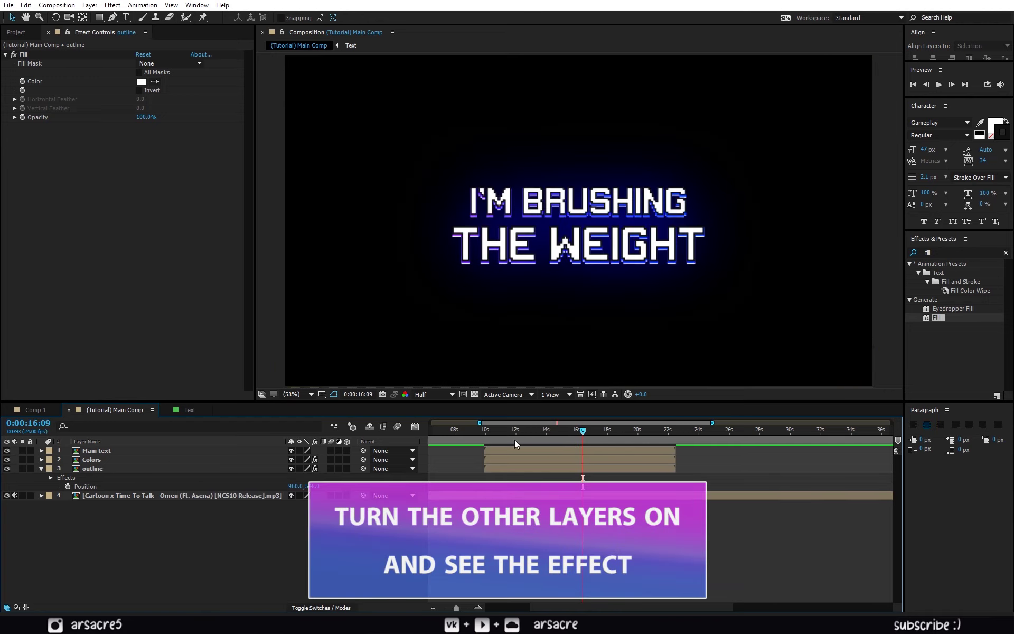
mouse_move(584, 432)
left_mouse_down()
mouse_move(616, 442)
mouse_move(598, 443)
left_mouse_up()
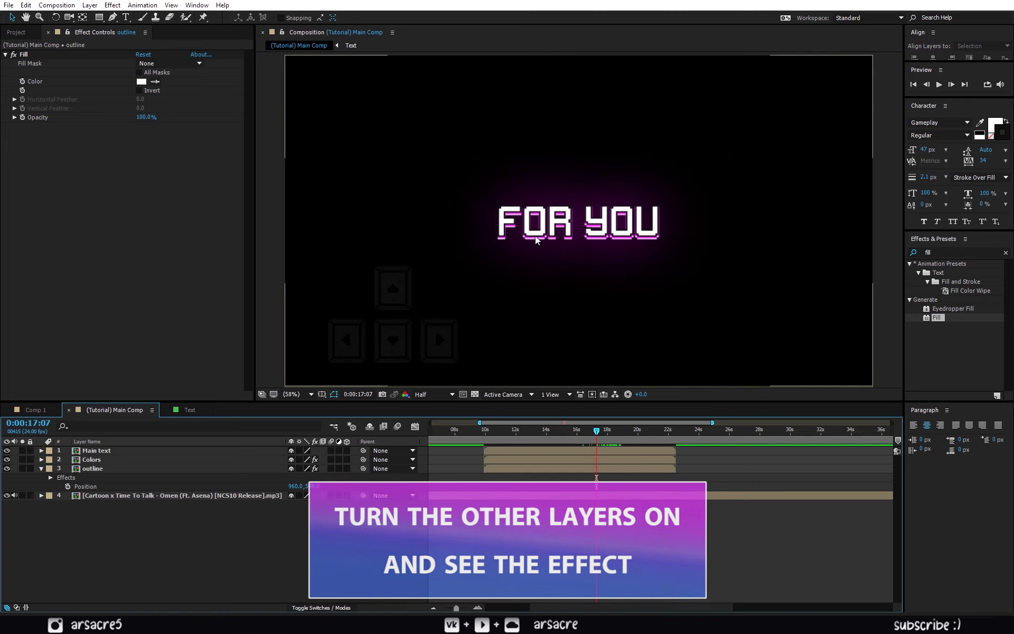
left_click(108, 459)
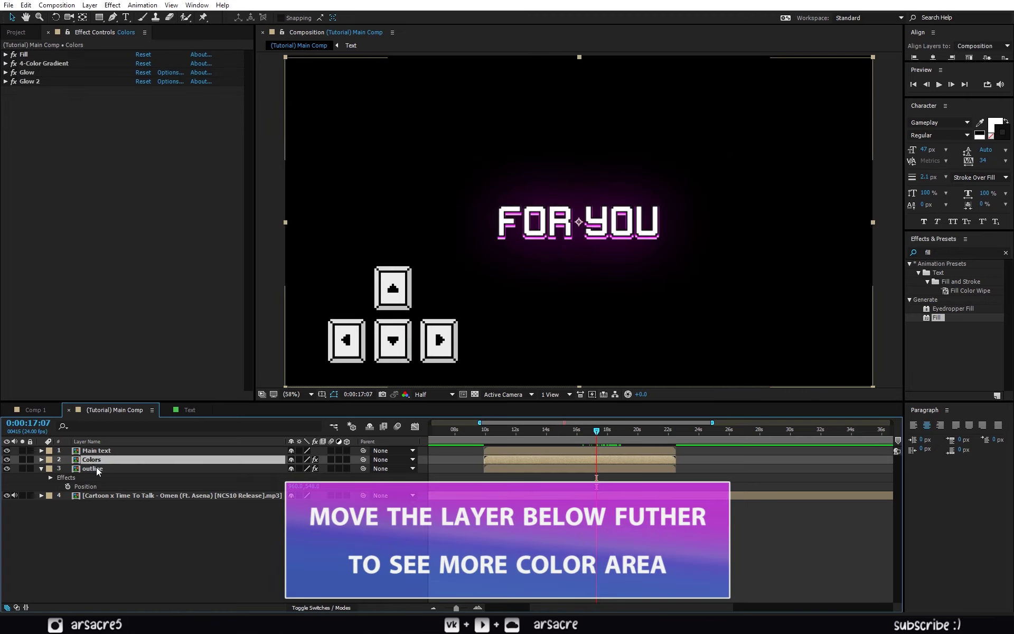
- Select the outline layer and scrub back to an earlier lyric
left_click(96, 467, "shift")
left_click(114, 486)
left_click(87, 469)
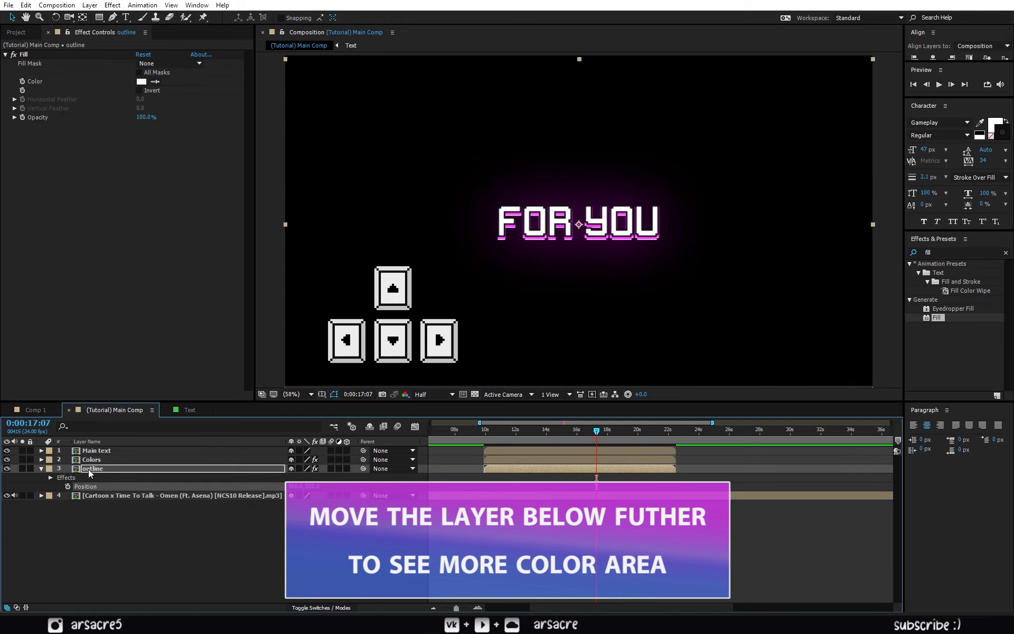
left_click(525, 431)
mouse_move(519, 439)
left_mouse_down()
mouse_move(481, 450)
mouse_move(502, 451)
left_mouse_up()
- Pre-compose Main text, Colors and outline into a comp named 'Text FX applied'
left_click(98, 452, "shift")
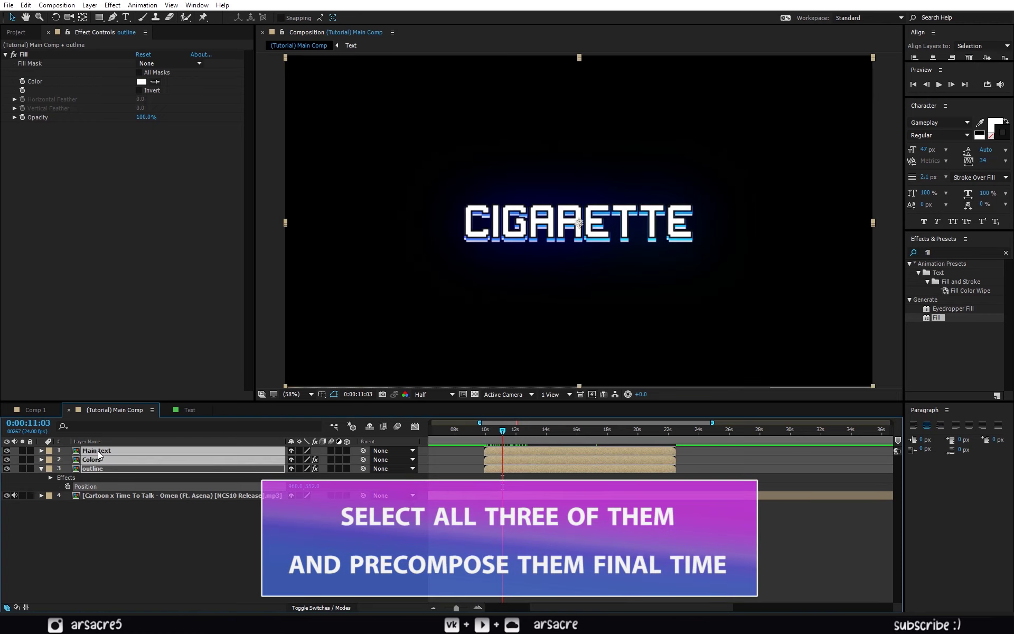
left_click(119, 525)
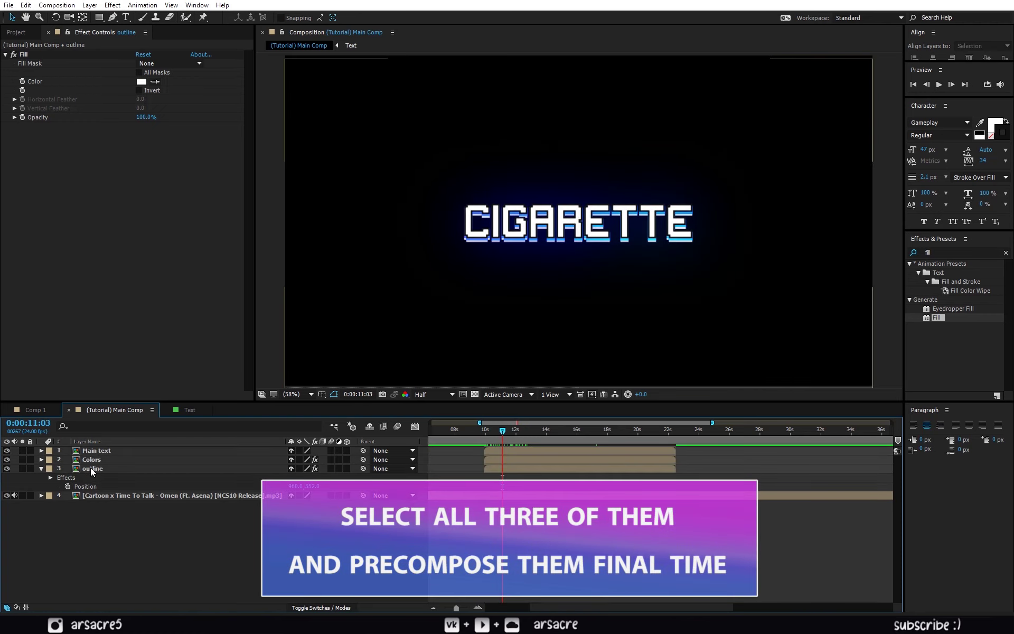
left_click(91, 467)
left_click(94, 451, "shift")
left_click(26, 6)
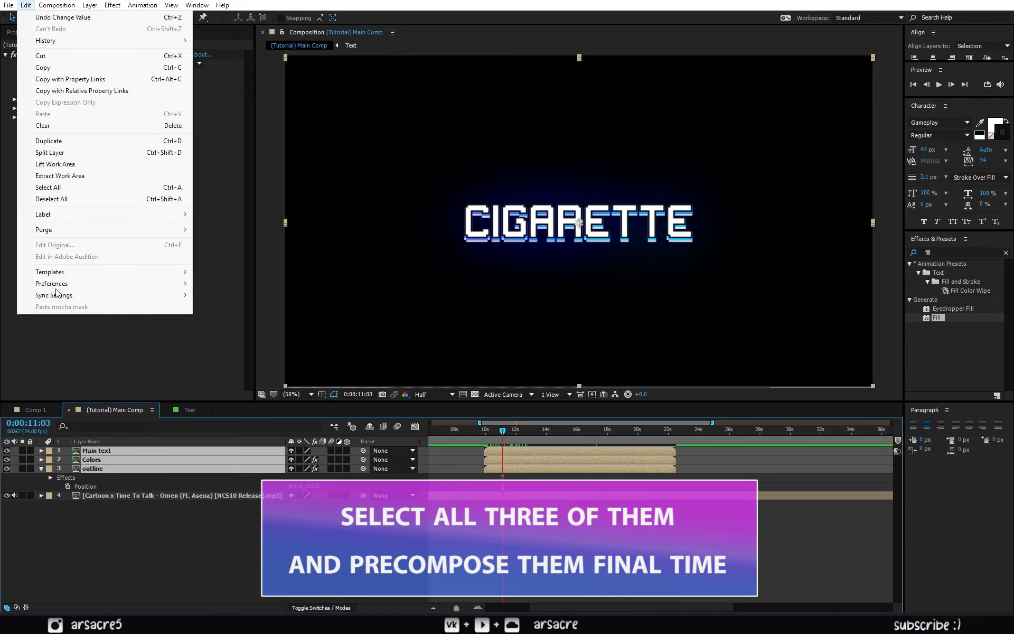
mouse_move(89, 5)
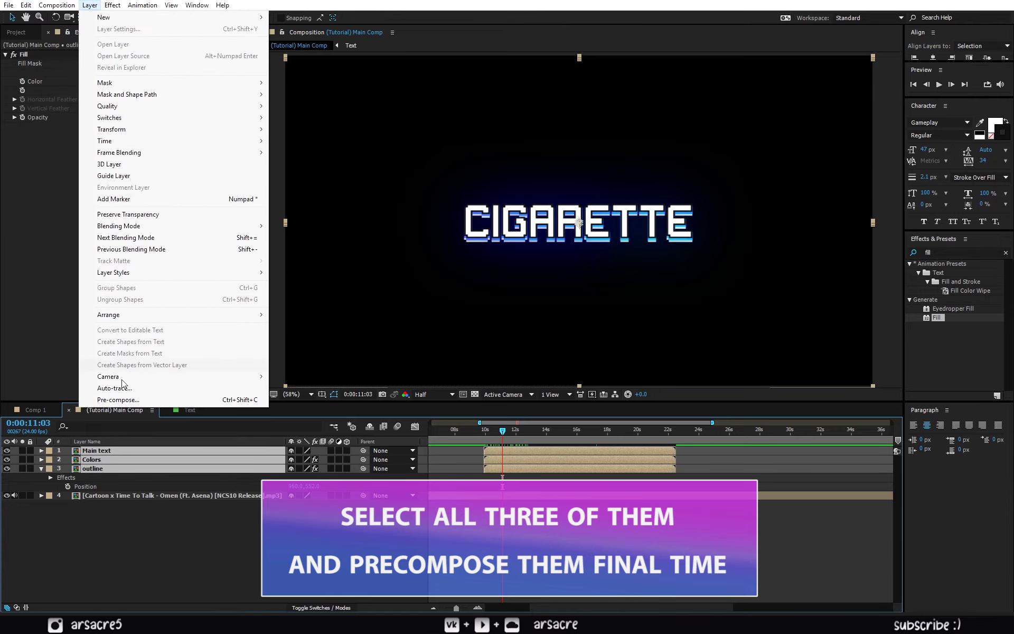
left_click(128, 400)
type("Text FX applied")
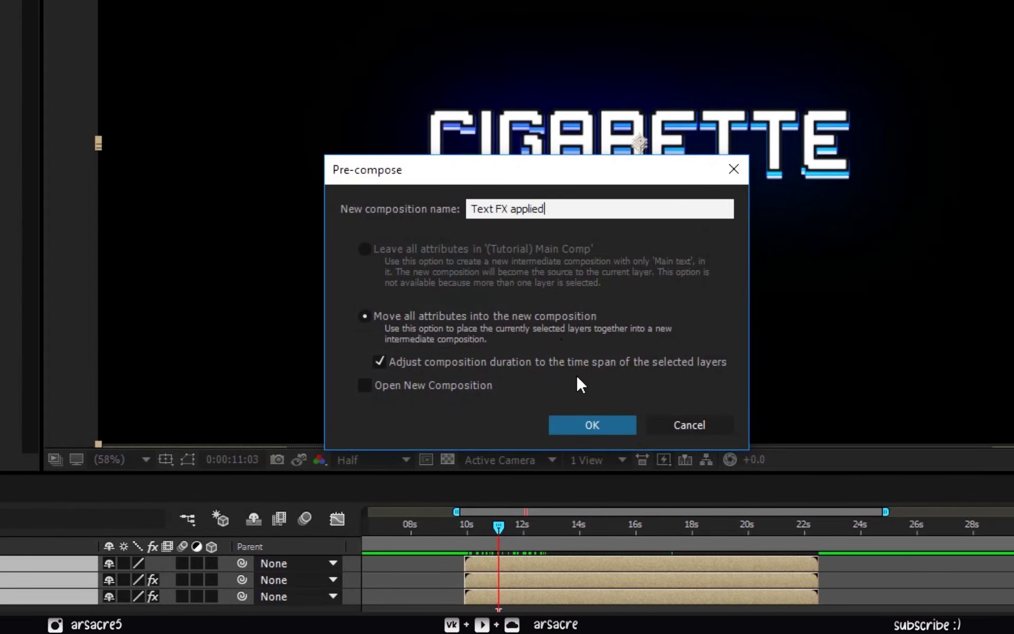
left_click(592, 425)
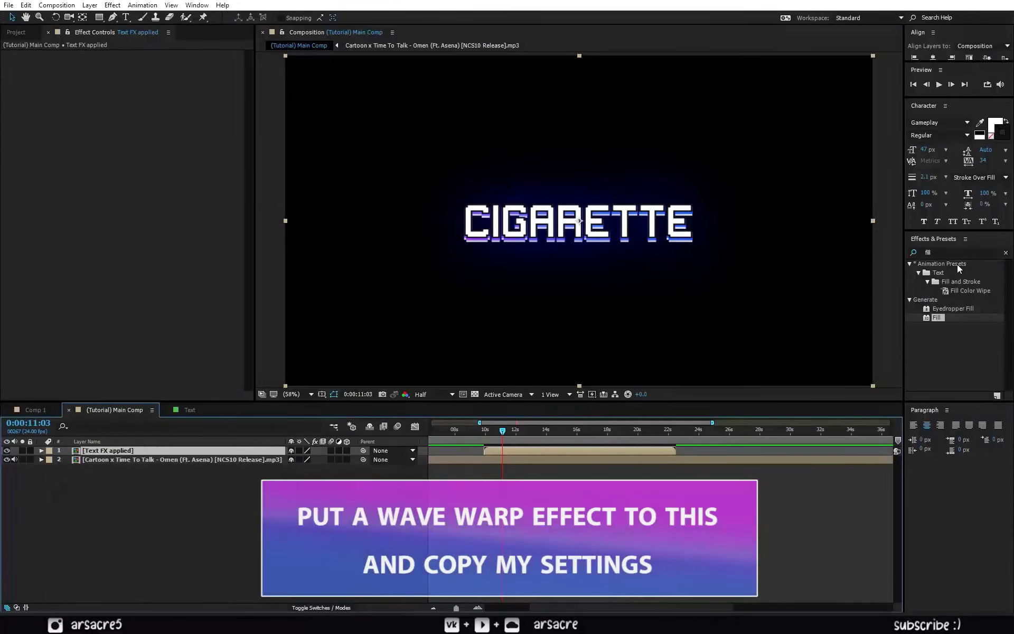
- Apply Wave Warp to the Text FX applied layer and raise Wave Width to 311
left_click(930, 252)
type("wave")
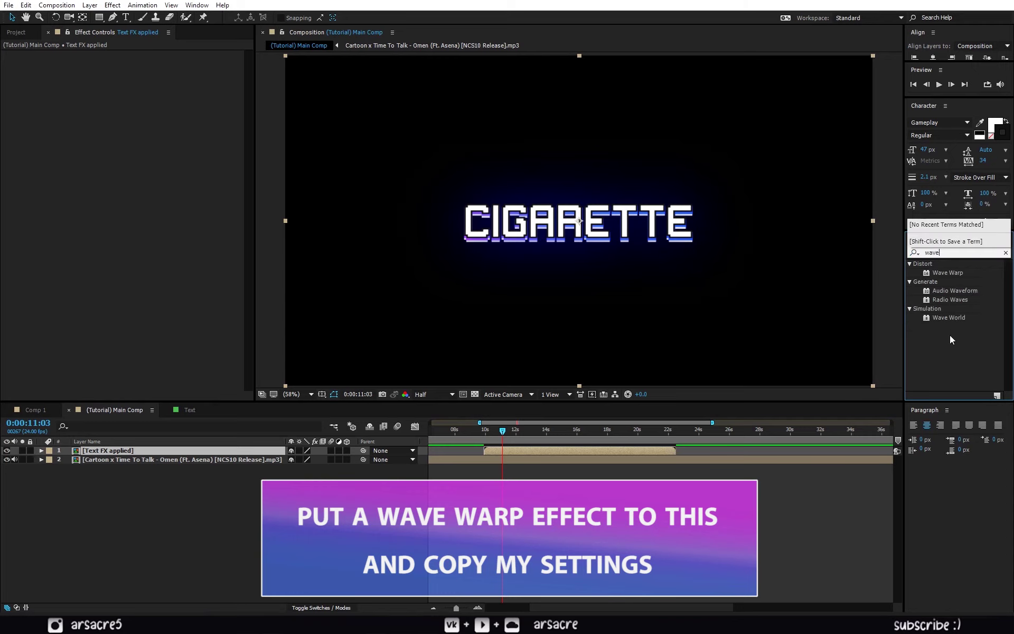
left_click(950, 335)
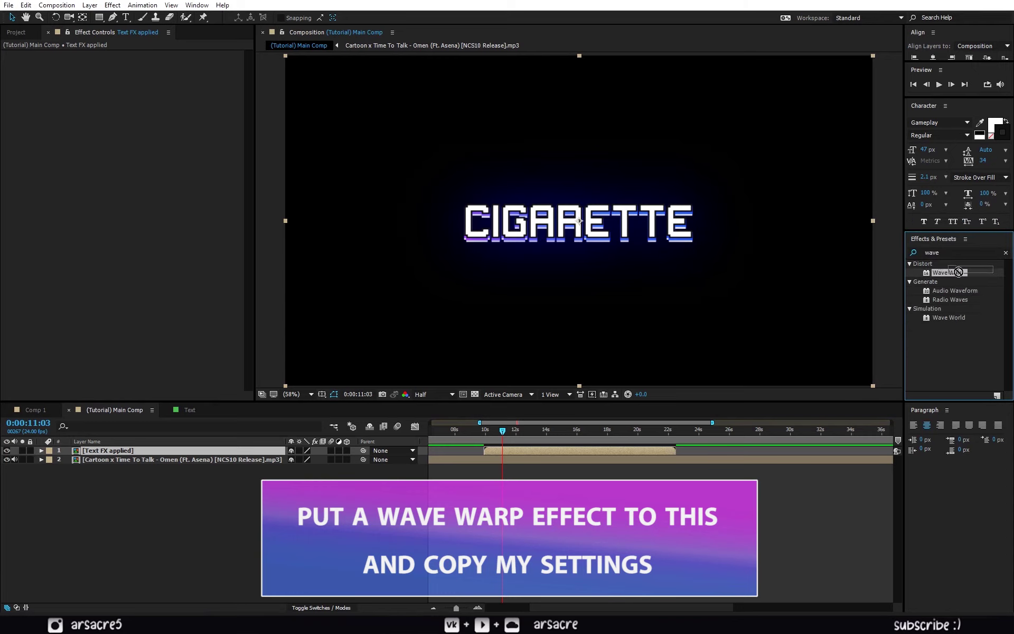
left_click_drag(959, 272, 571, 276)
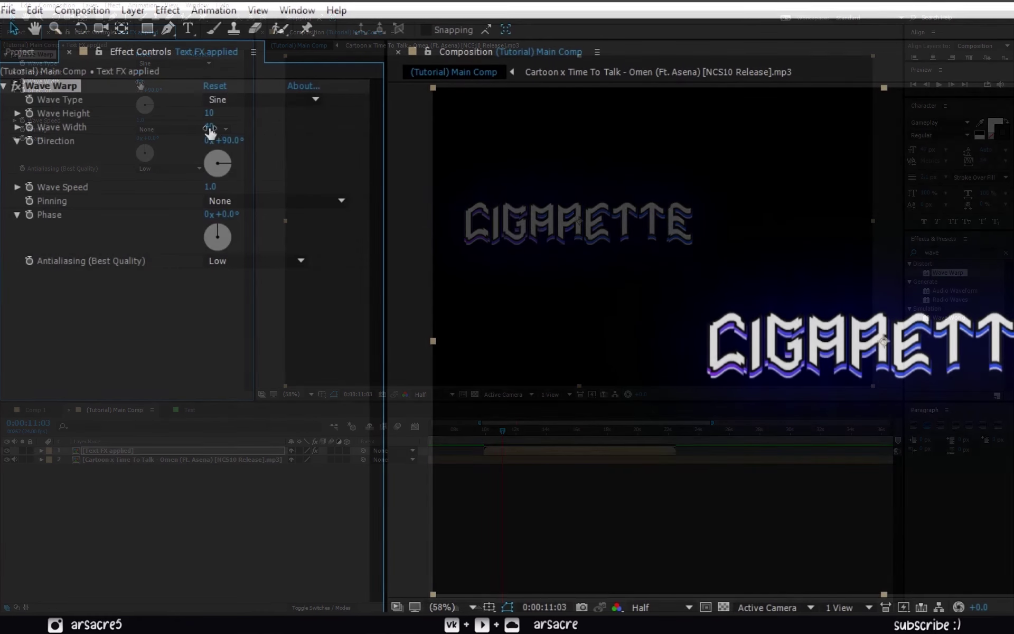
left_click_drag(139, 81, 169, 82)
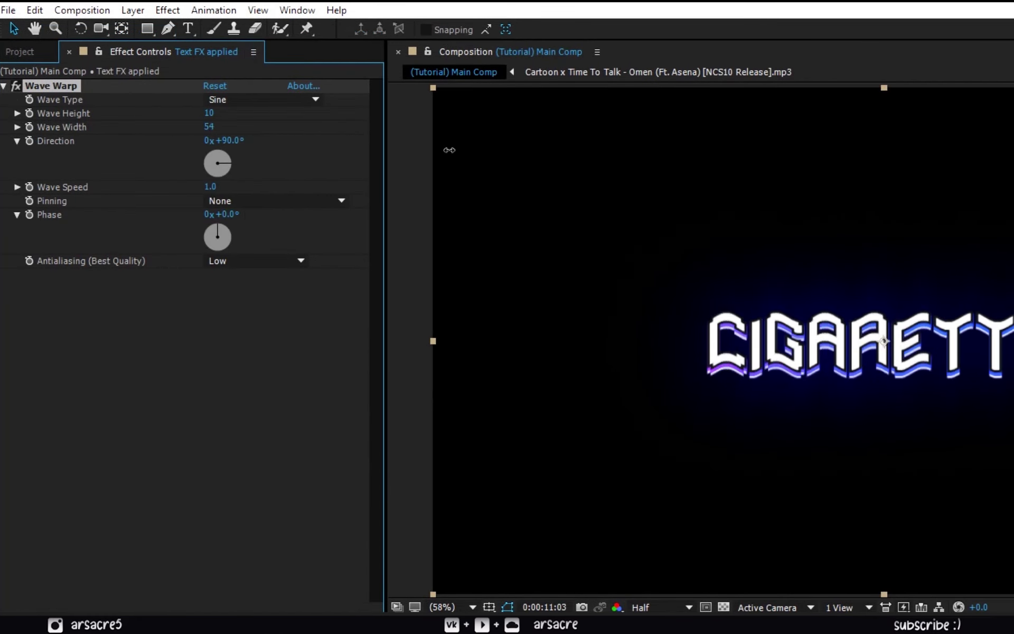
left_click_drag(211, 127, 258, 205)
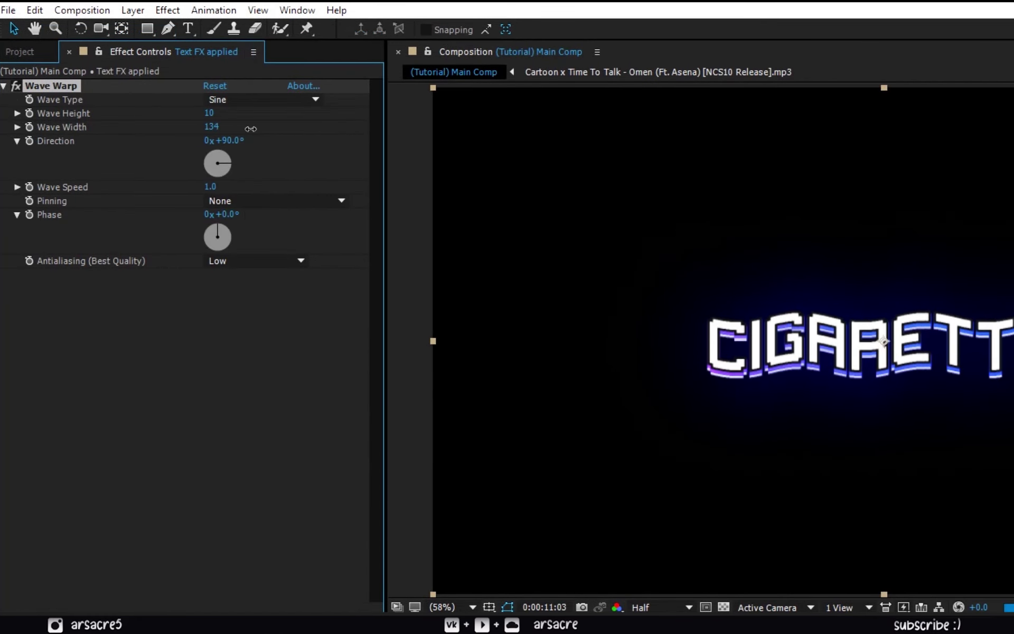
left_click_drag(250, 129, 473, 157)
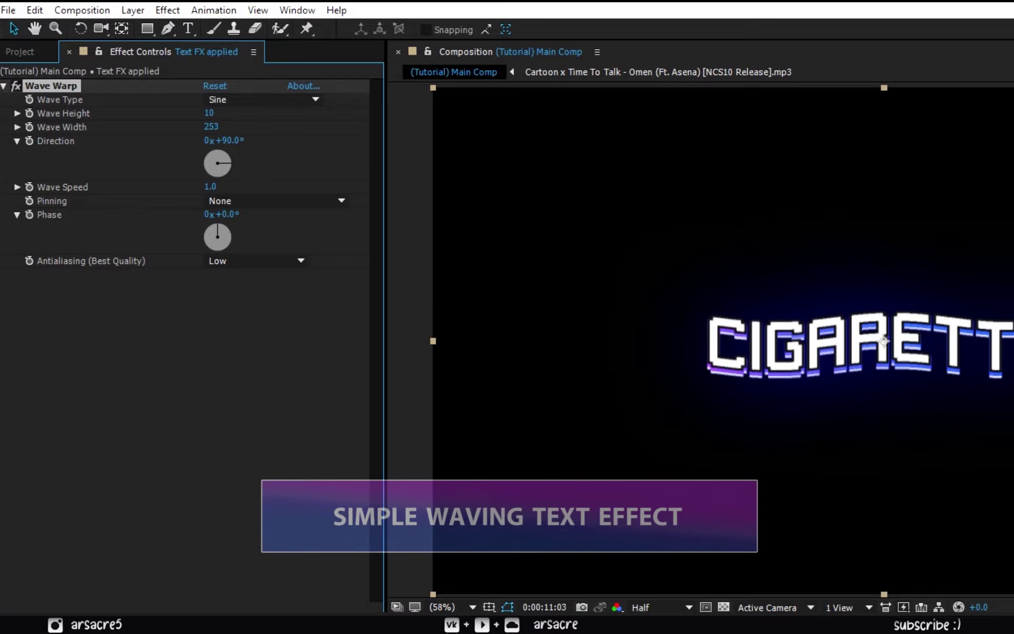
left_click_drag(212, 127, 132, 141)
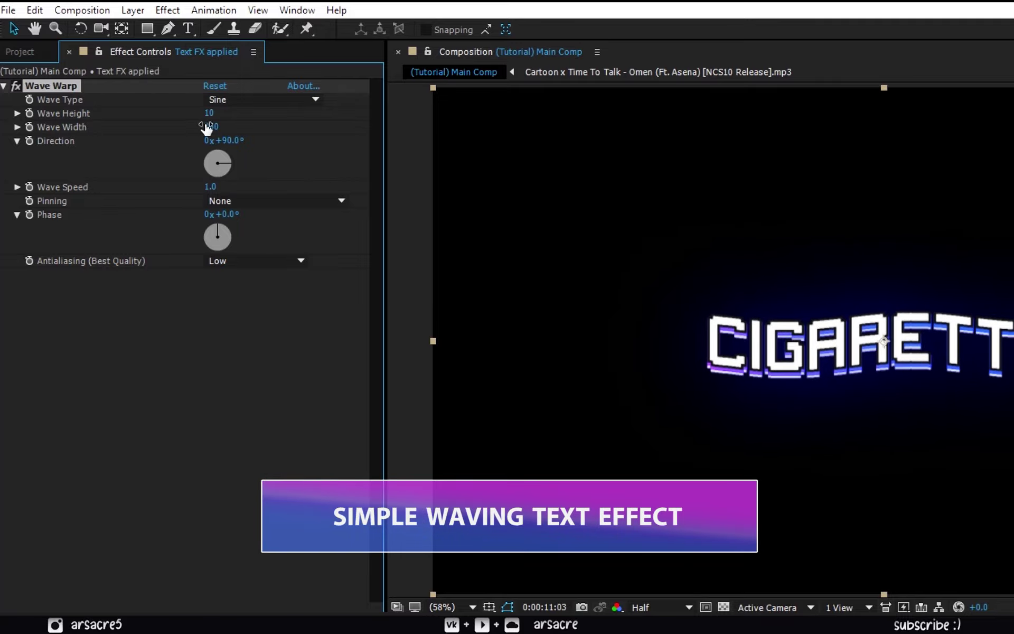
left_click_drag(207, 127, 747, 301)
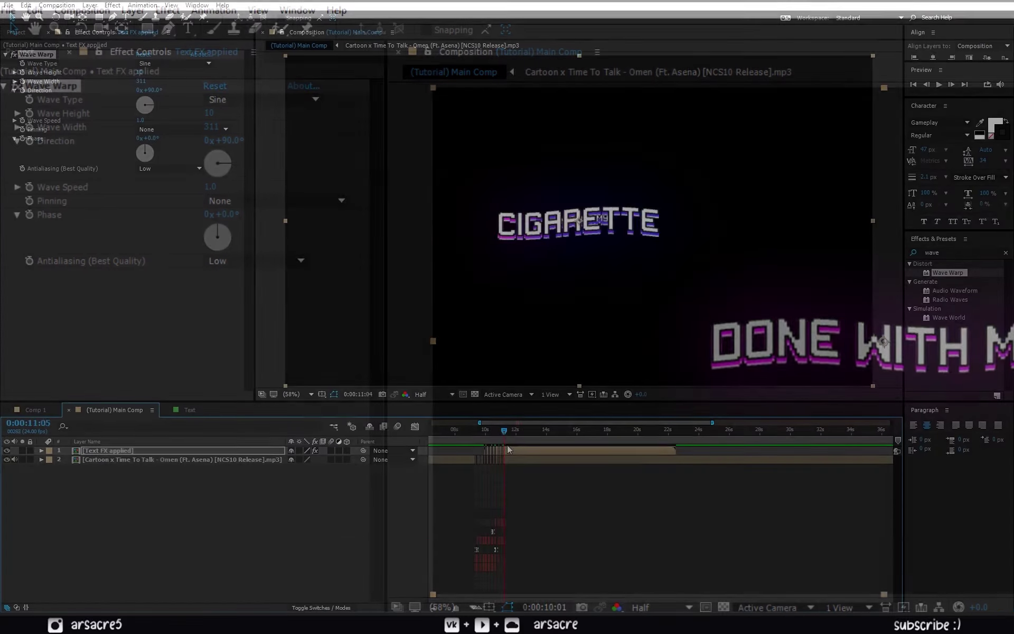
- Stop playback and give the layer's Position a wiggle(1,20) expression
key("space")
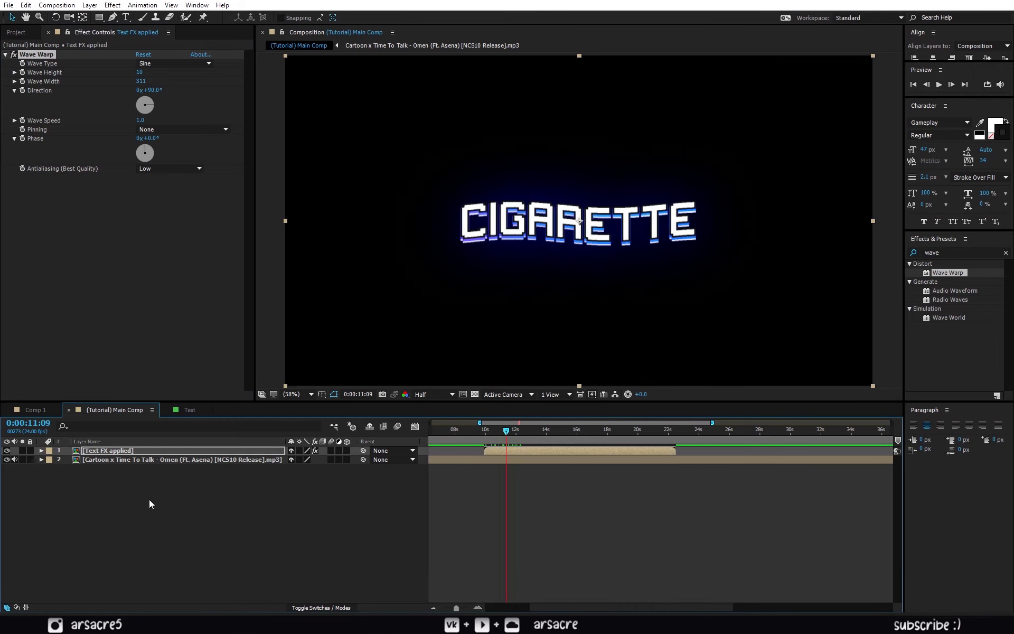
key("p")
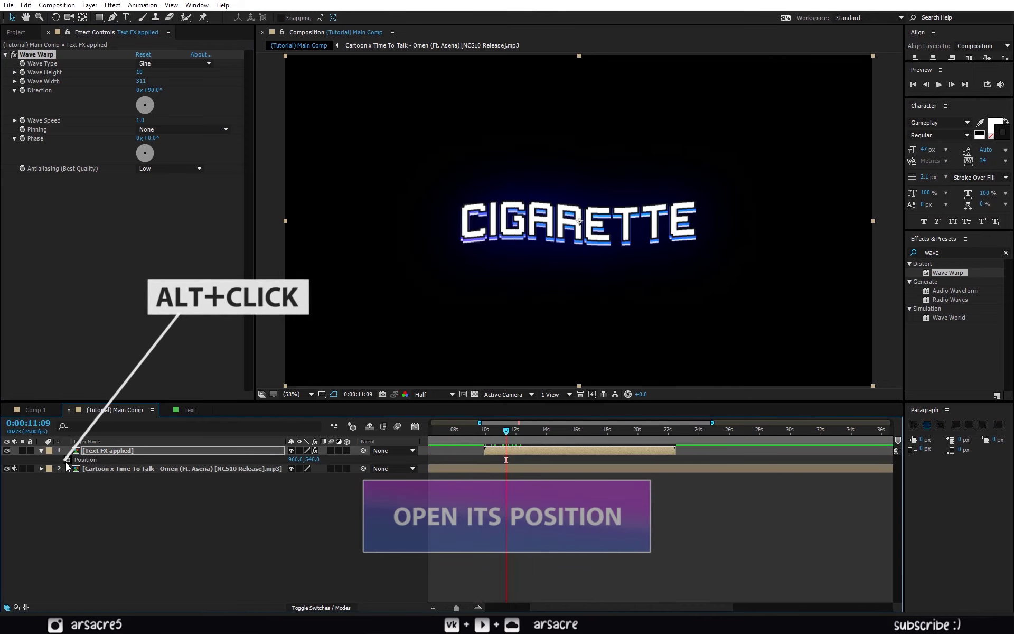
left_click(67, 459, "alt")
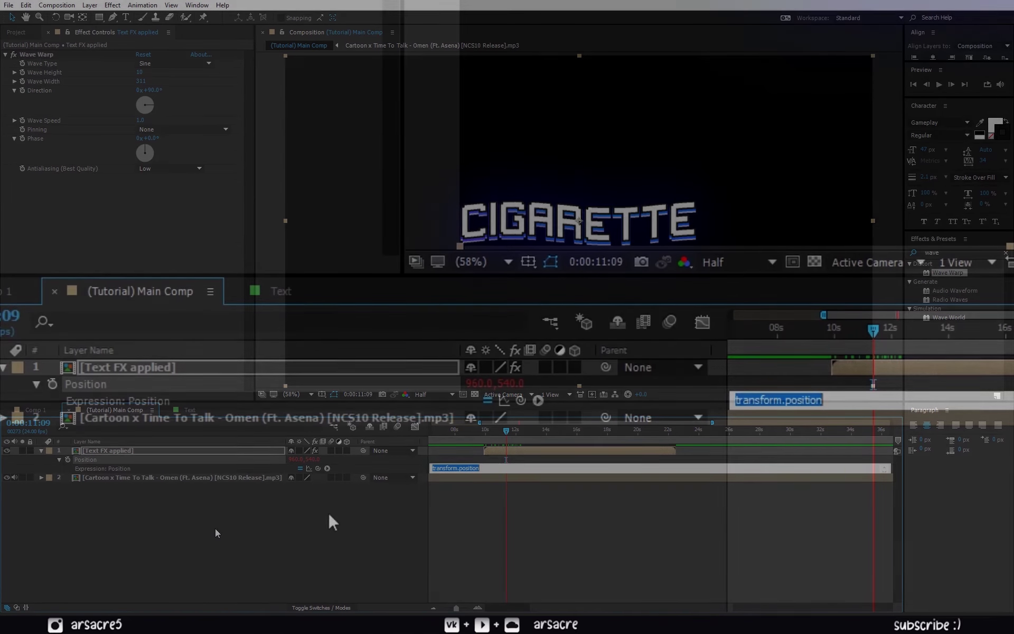
type("wiggle()1 ,20)")
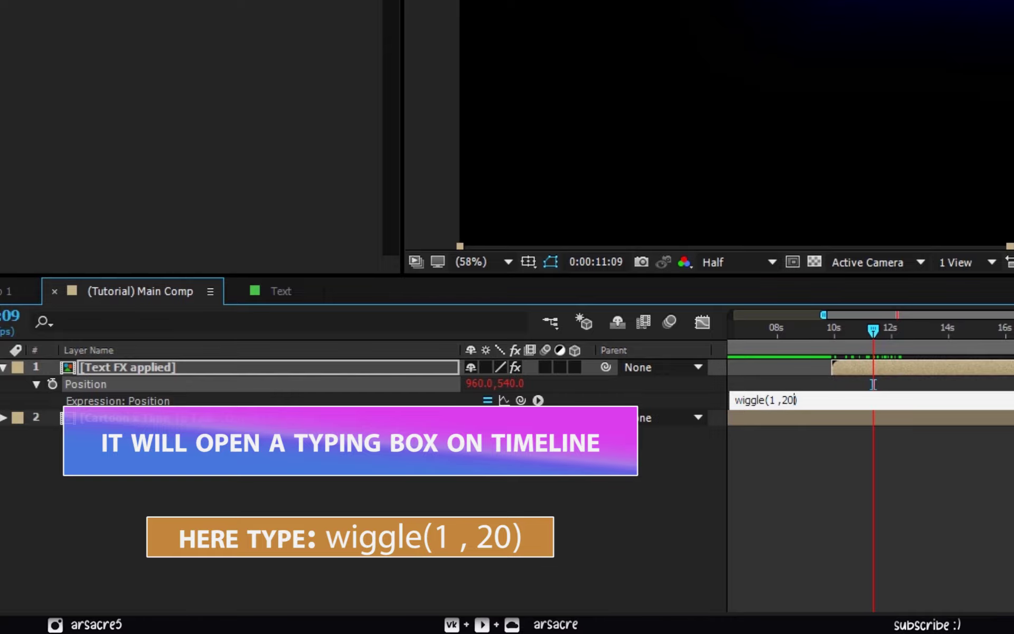
left_click(1008, 490)
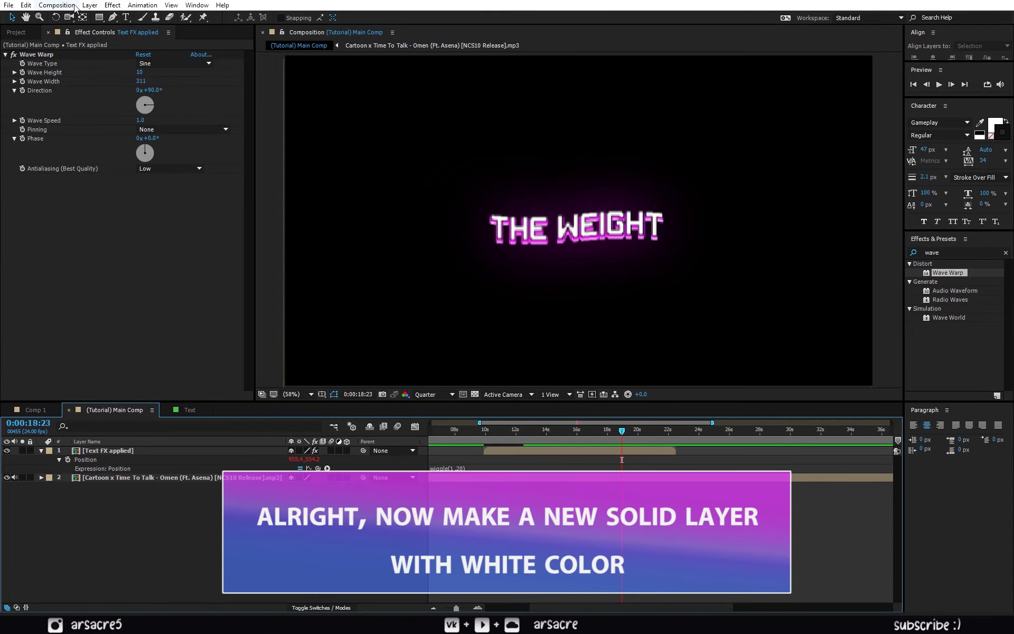
- Create a new solid layer named Particles with colour FFFFFF
left_click(89, 5)
mouse_move(106, 17)
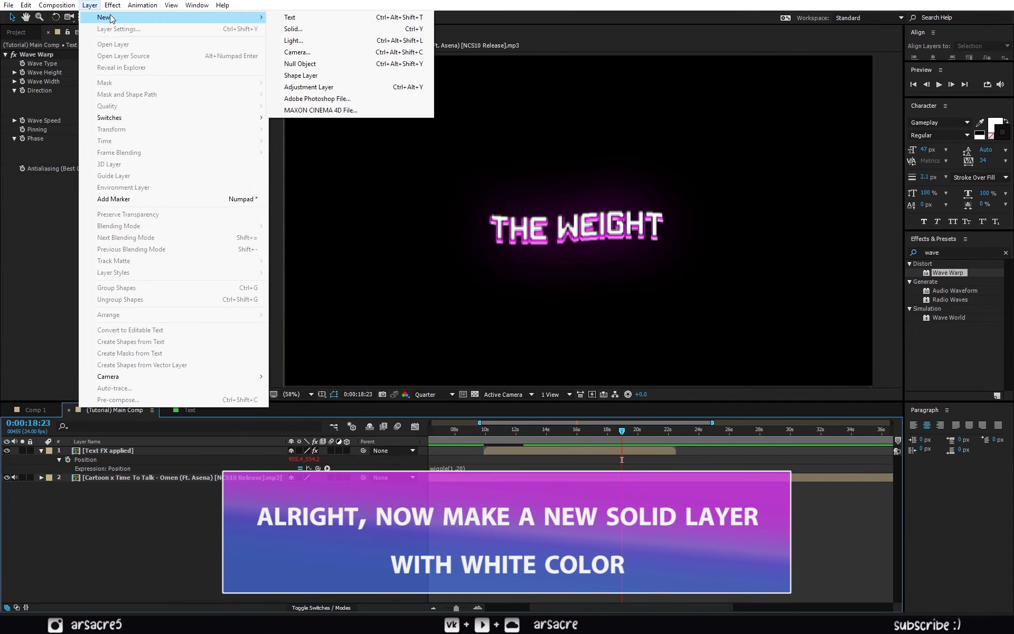
left_click(306, 30)
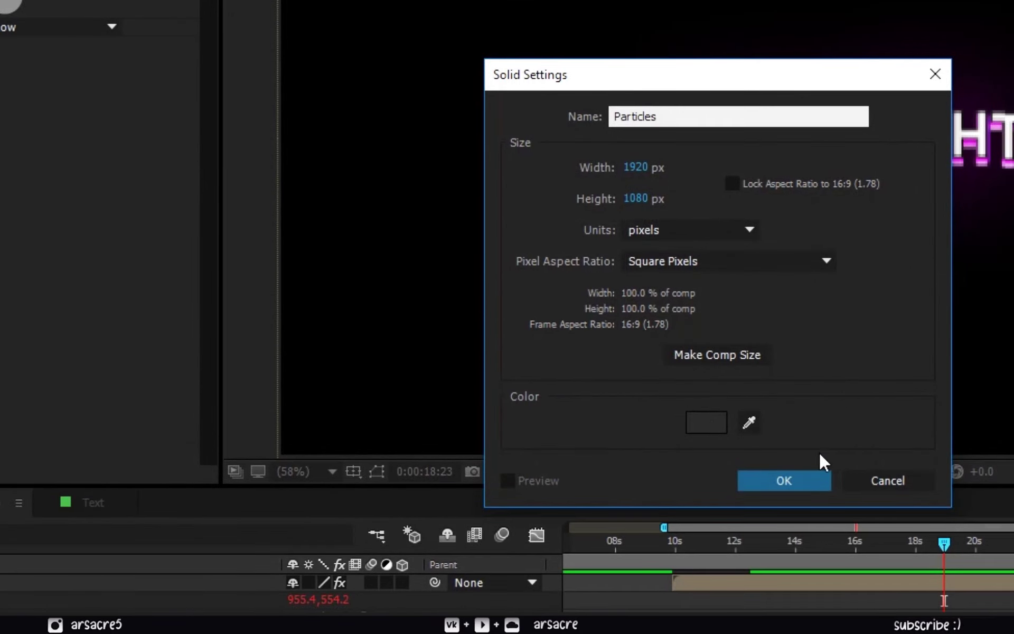
left_click(703, 422)
type("ffffff")
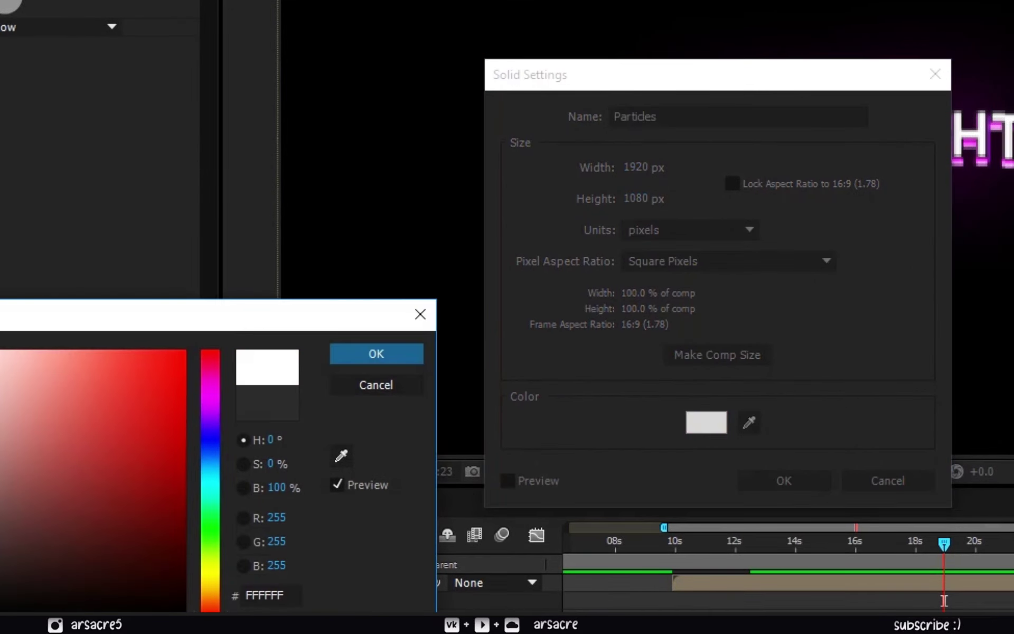
key("Return")
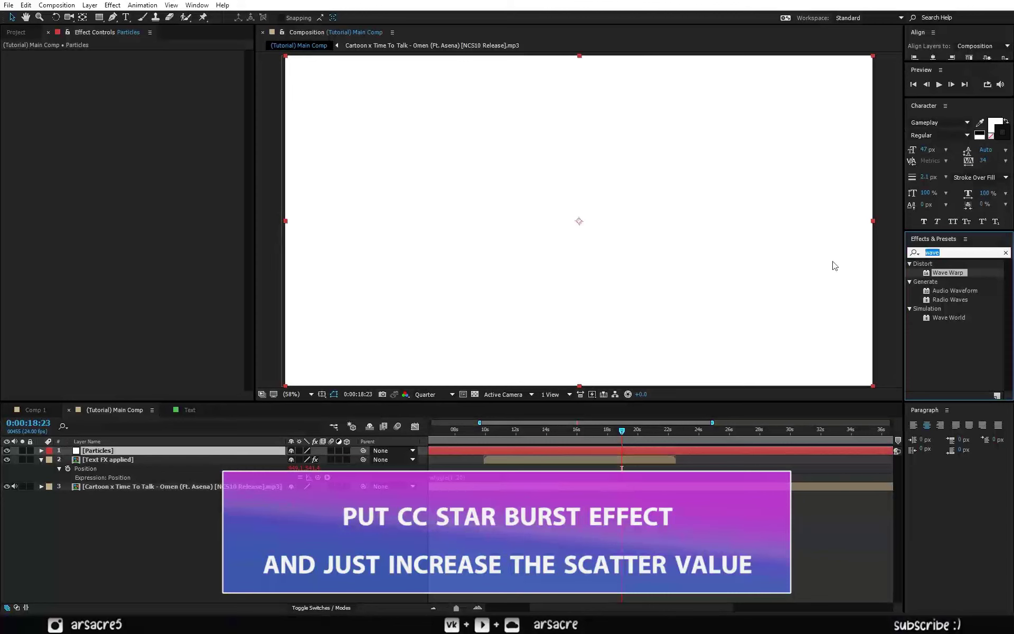
- Apply CC Star Burst to the Particles solid and raise Scatter to 1341
key("BackSpace")
type("bu")
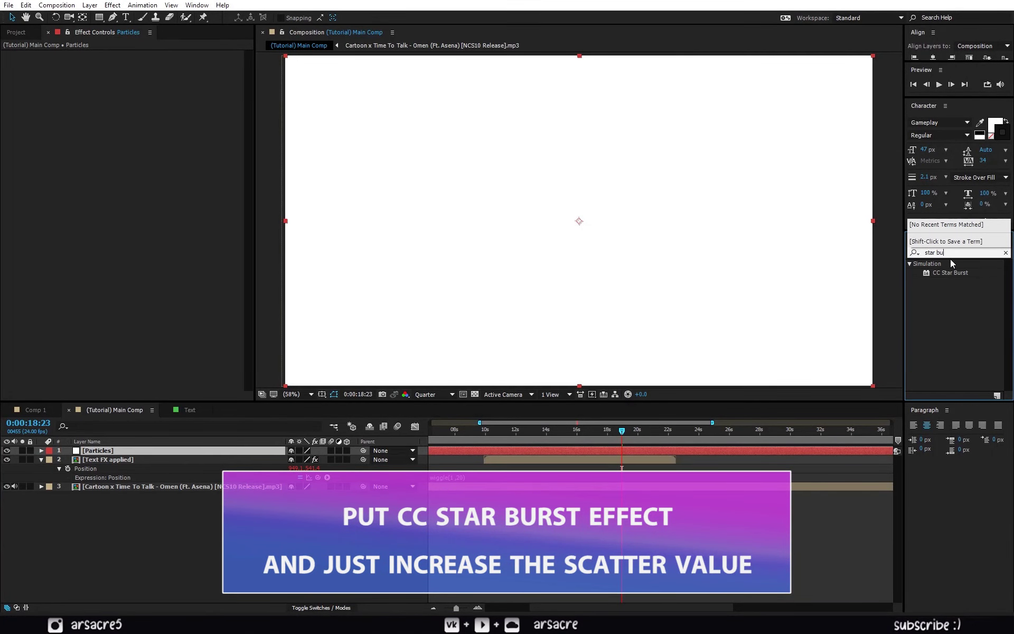
left_click_drag(947, 272, 463, 285)
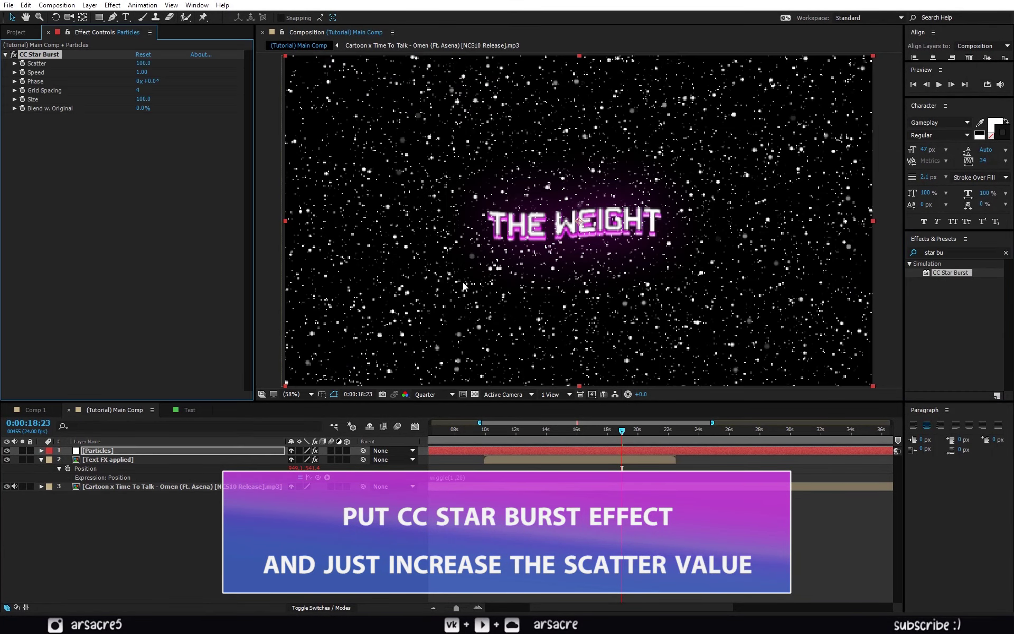
left_click_drag(142, 63, 256, 71)
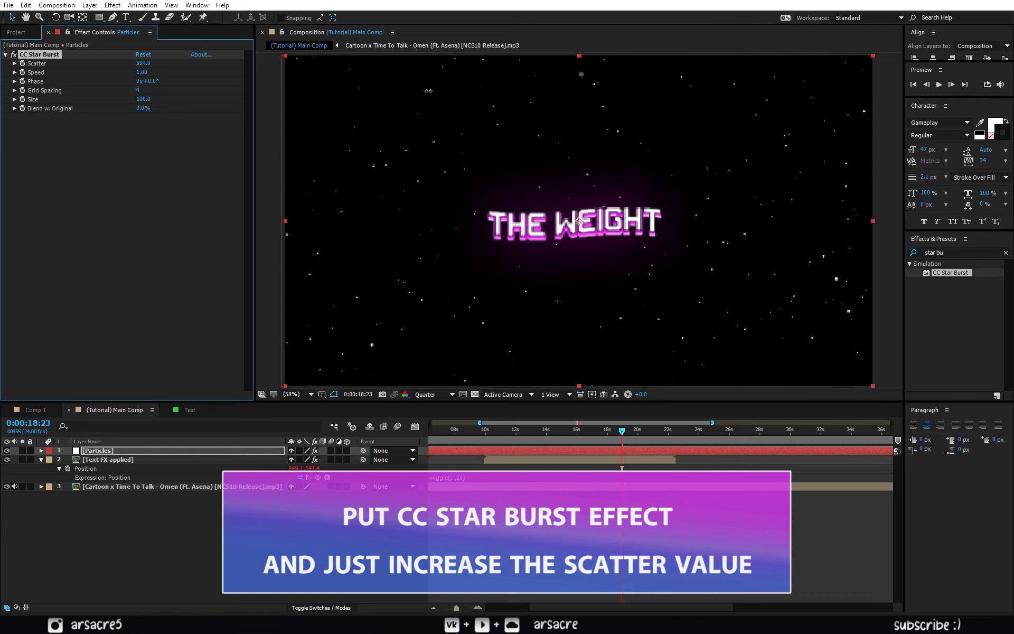
left_click_drag(768, 136, 843, 145)
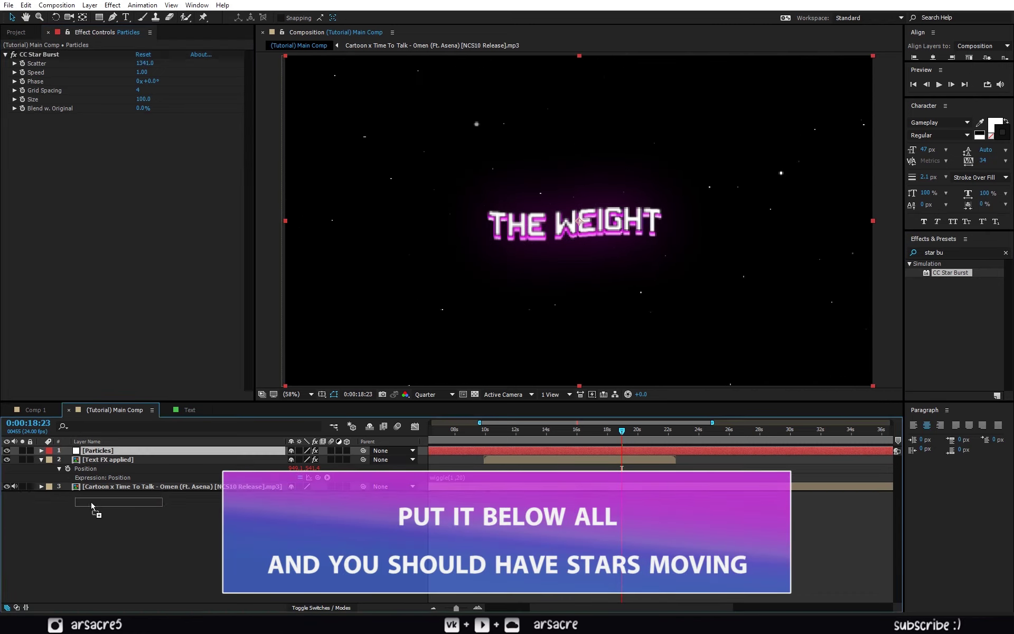
- Move the Particles layer below all others and preview from 0:00:09:11
left_click_drag(87, 455, 92, 491)
left_click(478, 436)
key("space")
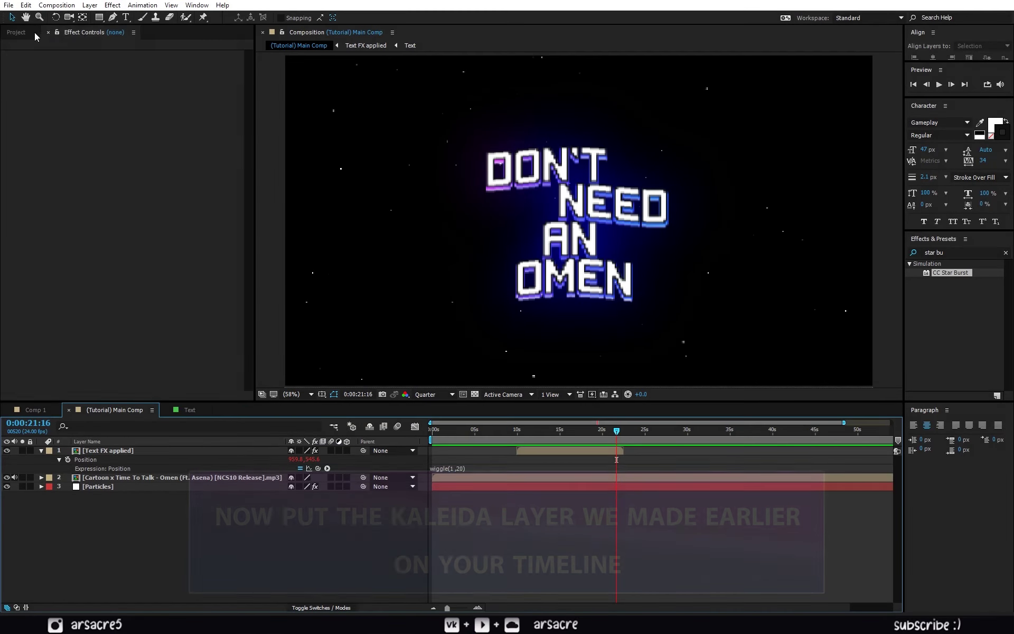
- Drag Kaleida from the Project panel into Main Comp as layer 1, sliding its bar to the beat drop
left_click(36, 36)
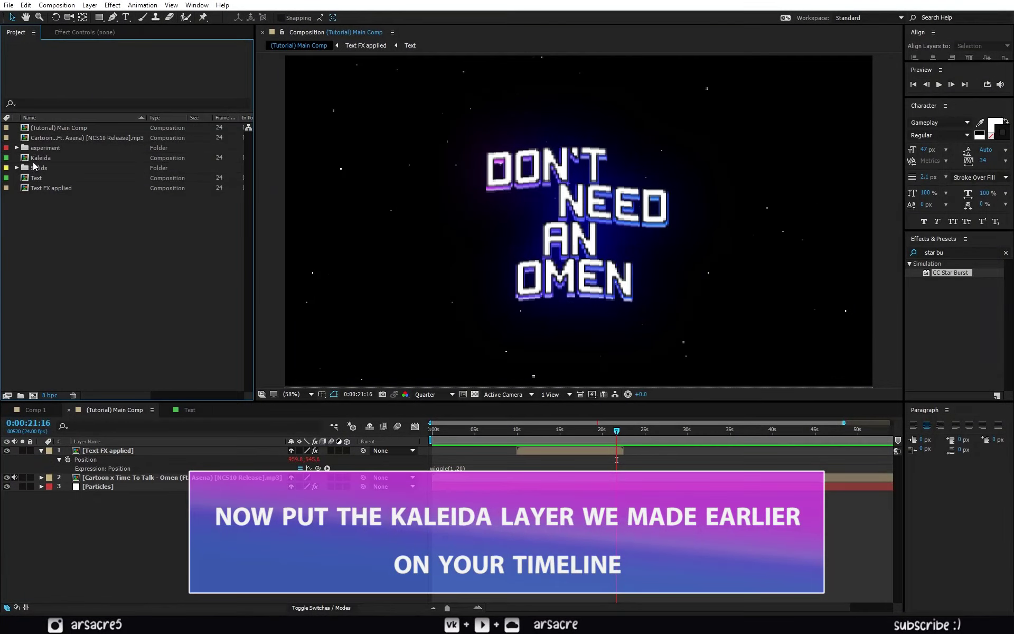
left_click_drag(37, 158, 163, 456)
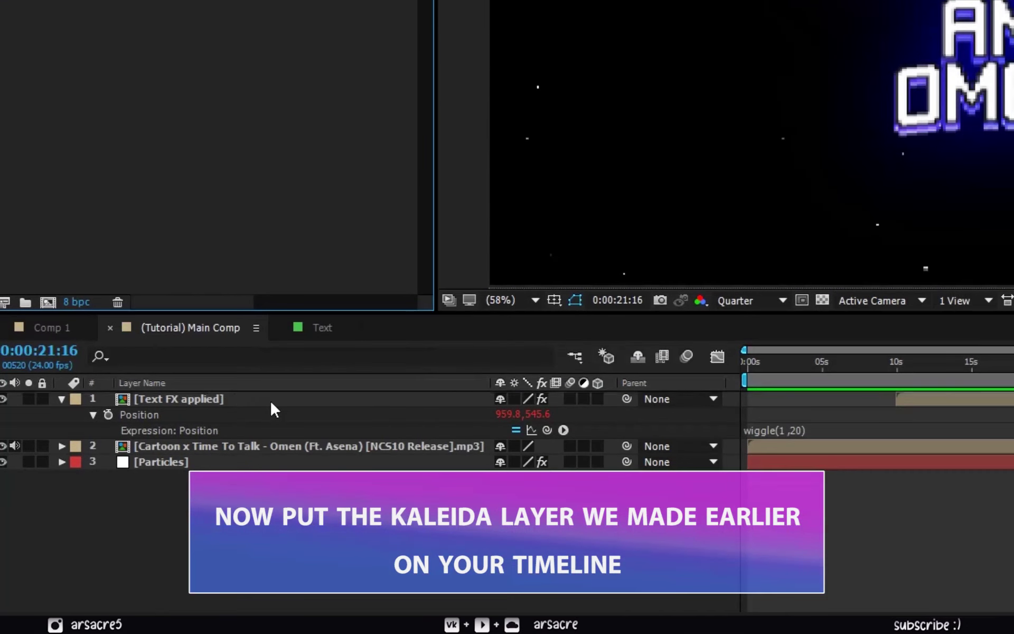
left_click_drag(273, 410, 273, 402)
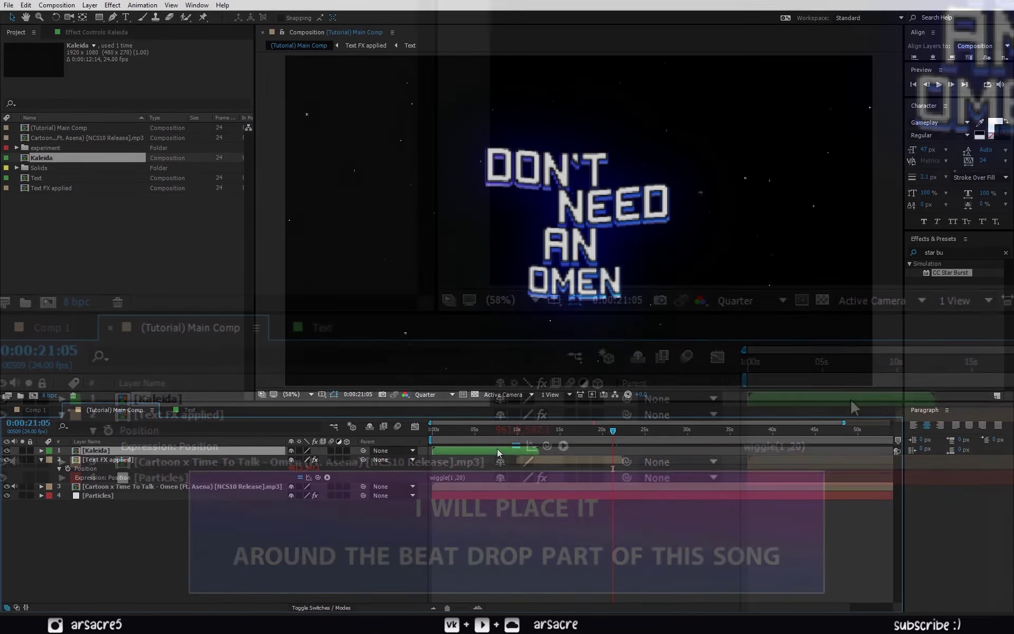
left_click_drag(532, 458, 679, 465)
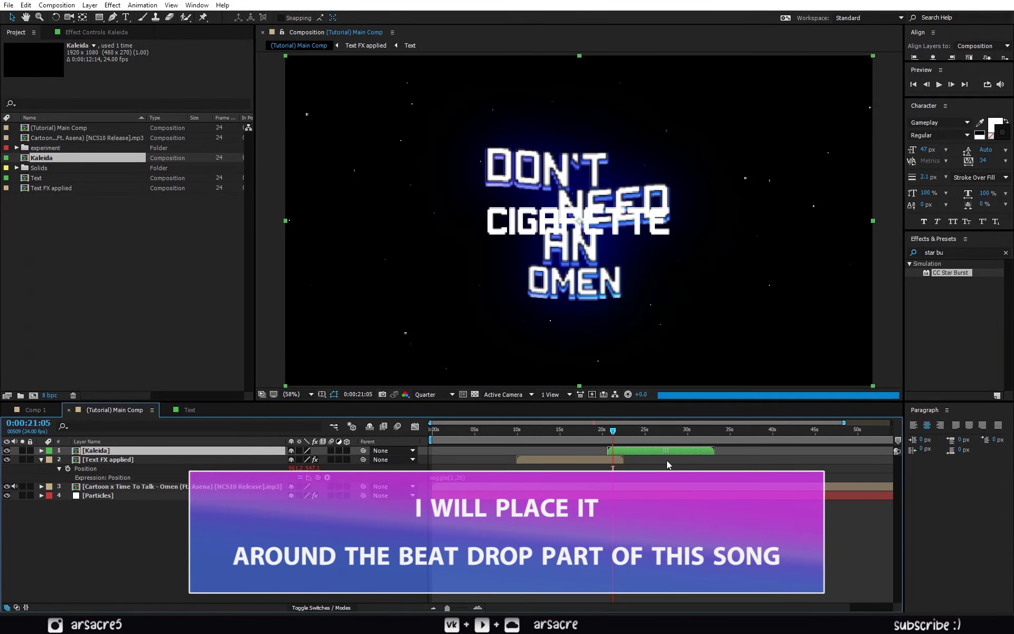
mouse_move(622, 434)
left_mouse_down()
mouse_move(606, 436)
mouse_move(619, 434)
left_mouse_up()
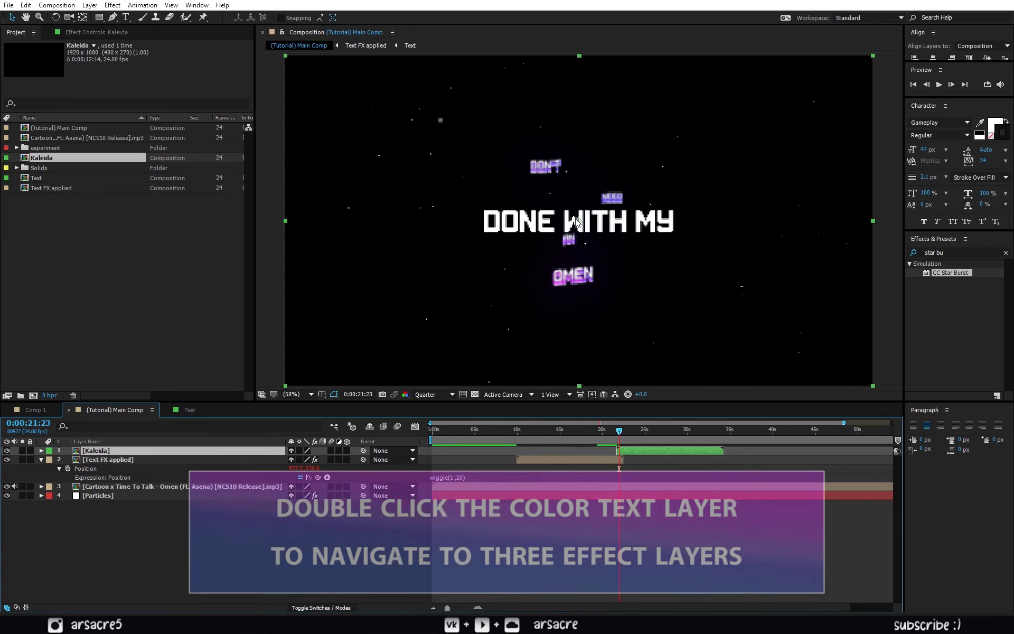
- In Text FX applied, select the Colors layer's effects from Fill through Glow 2 for copying
double_click(112, 460)
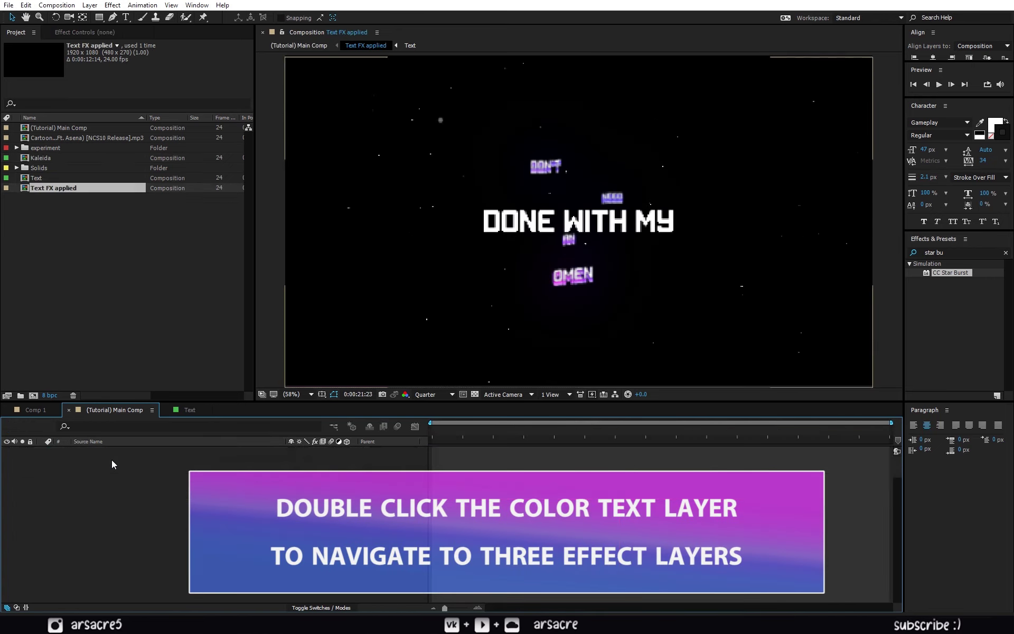
left_click(107, 459)
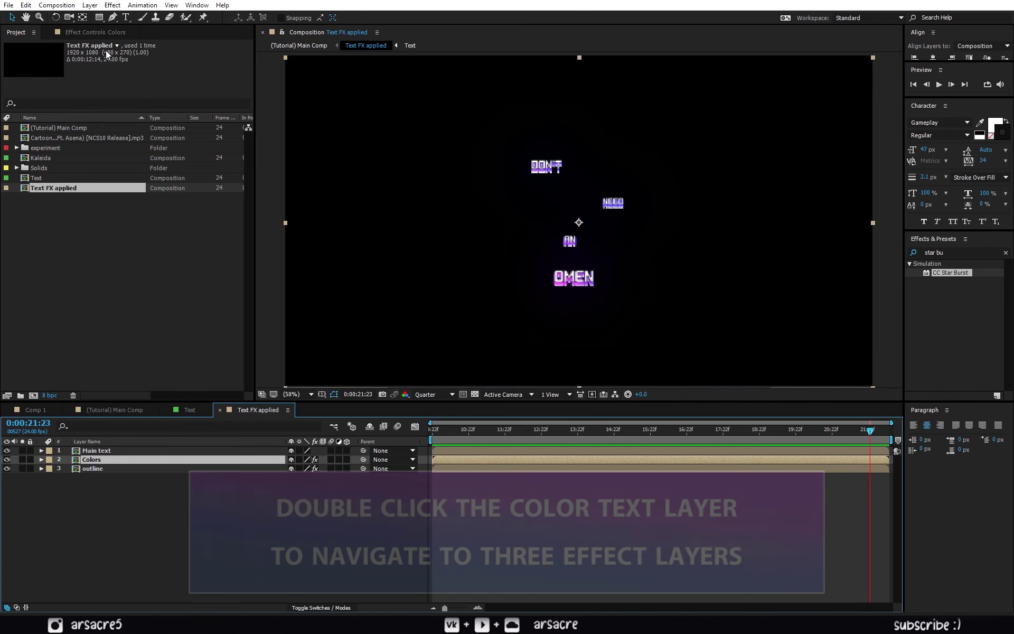
left_click(88, 29)
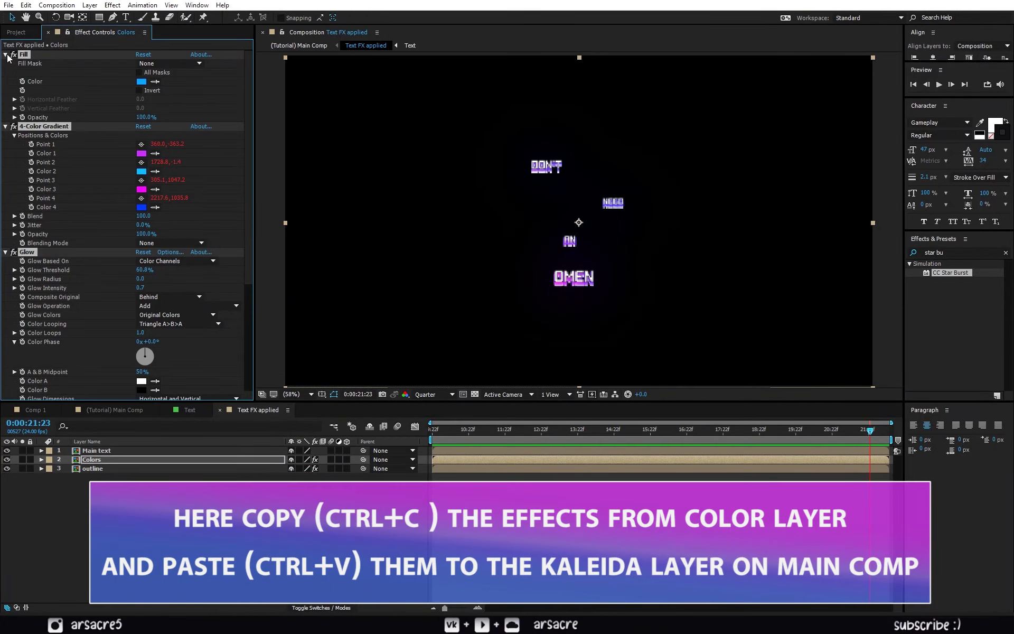
key("ctrl+grave")
left_click(30, 81)
left_click(33, 57, "shift")
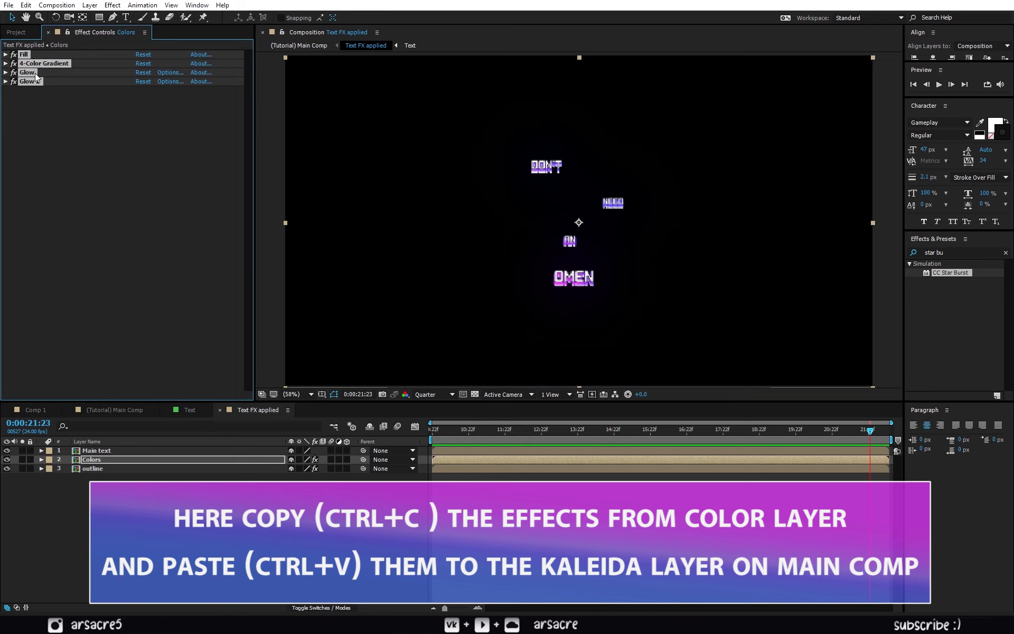
- Paste the copied effects onto the Kaleida layer in Main Comp and preview the FOR WHEN ALL lyric
left_click(144, 412)
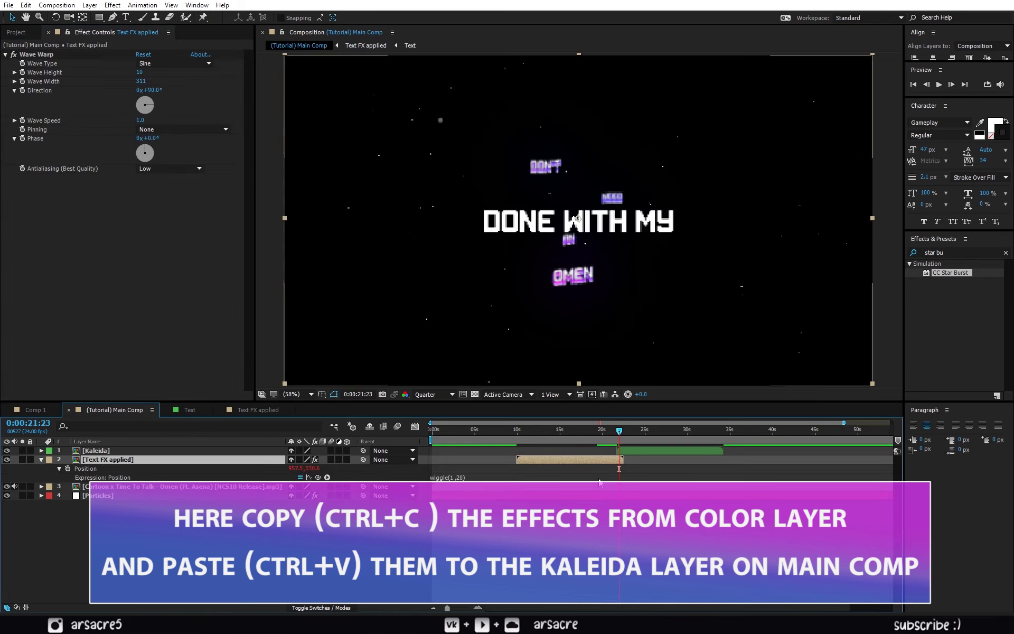
left_click(626, 450)
key("ctrl+v")
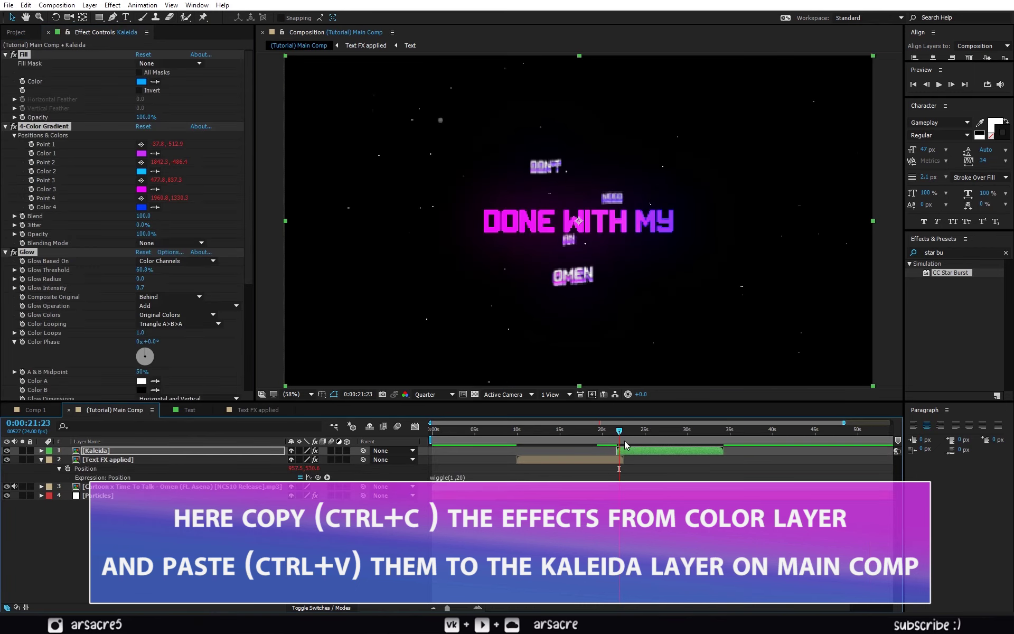
key("space")
left_click_drag(637, 439, 640, 443)
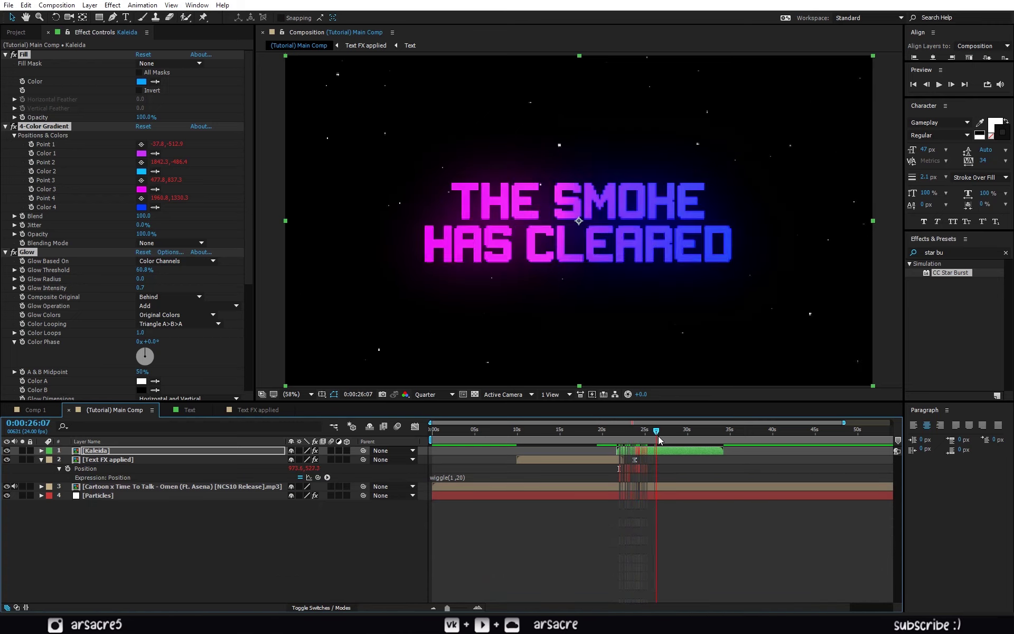
- Change the 4-Color Gradient's Color 4 to yellow and preview other lyrics
left_click(10, 127, "ctrl")
left_click(47, 142)
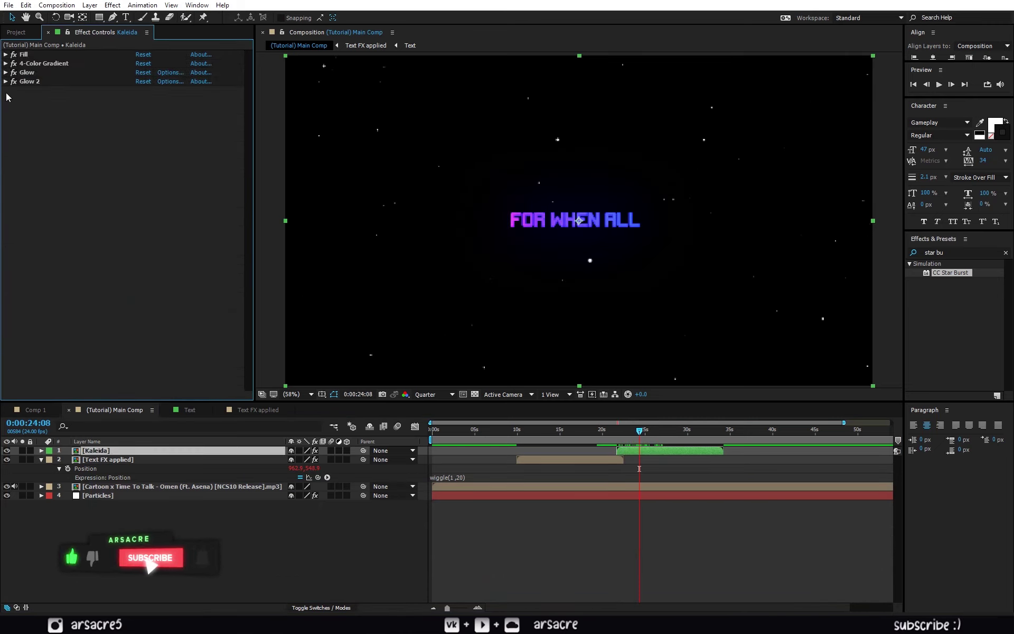
left_click(6, 63)
left_click(141, 144)
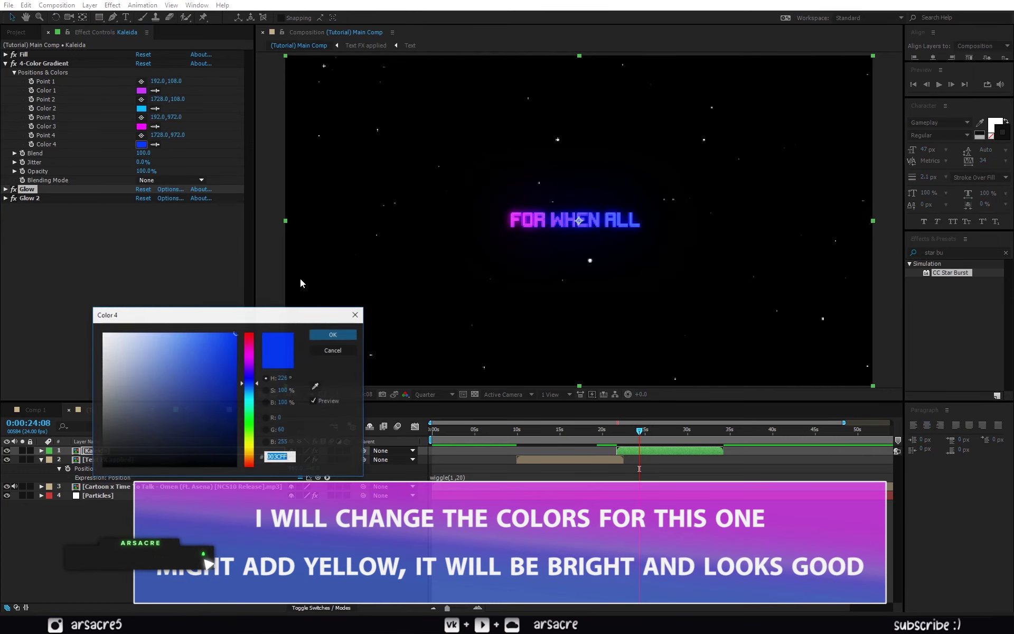
left_click(200, 359)
left_click_drag(251, 417, 250, 449)
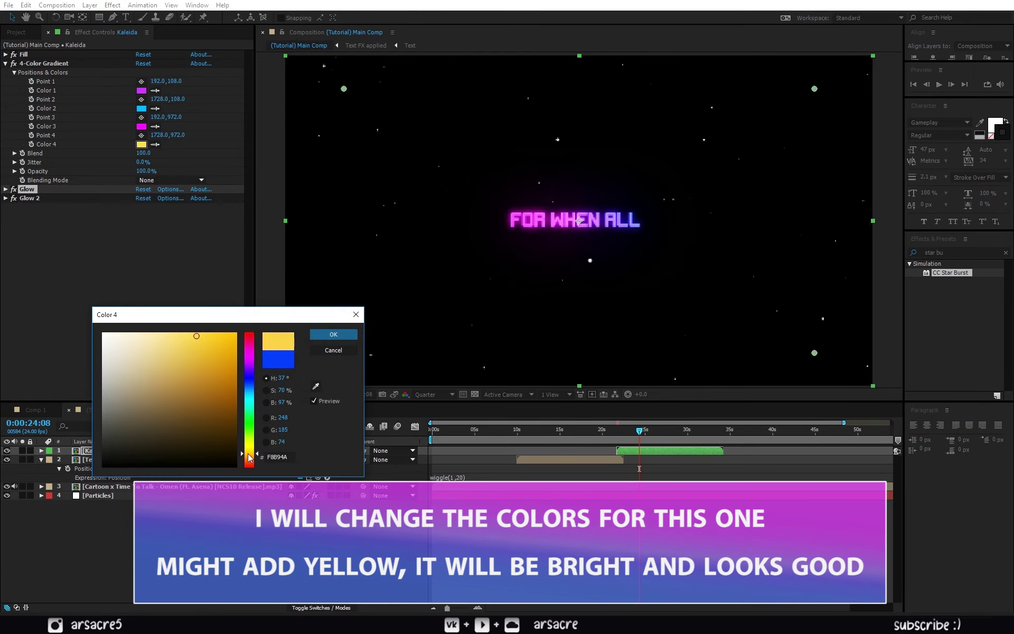
left_click(333, 333)
mouse_move(653, 441)
left_mouse_down()
mouse_move(633, 442)
mouse_move(662, 439)
left_mouse_up()
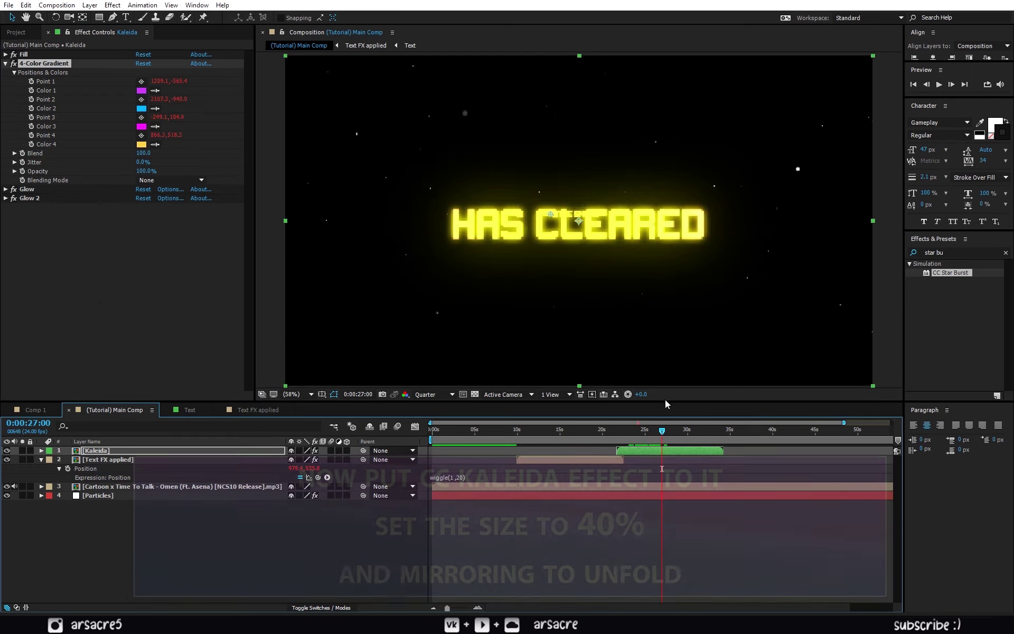
- Apply CC Kaleida to the Kaleida layer with Size 40 and Mirroring set to Unfold
triple_click(946, 253)
type("cc kale")
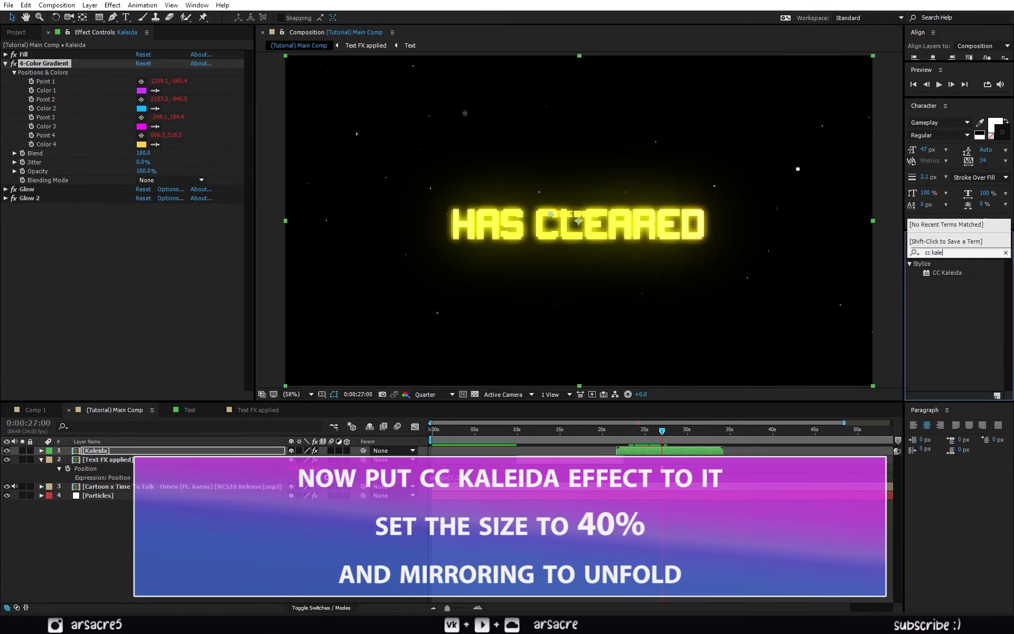
left_click_drag(936, 271, 62, 261)
type("40")
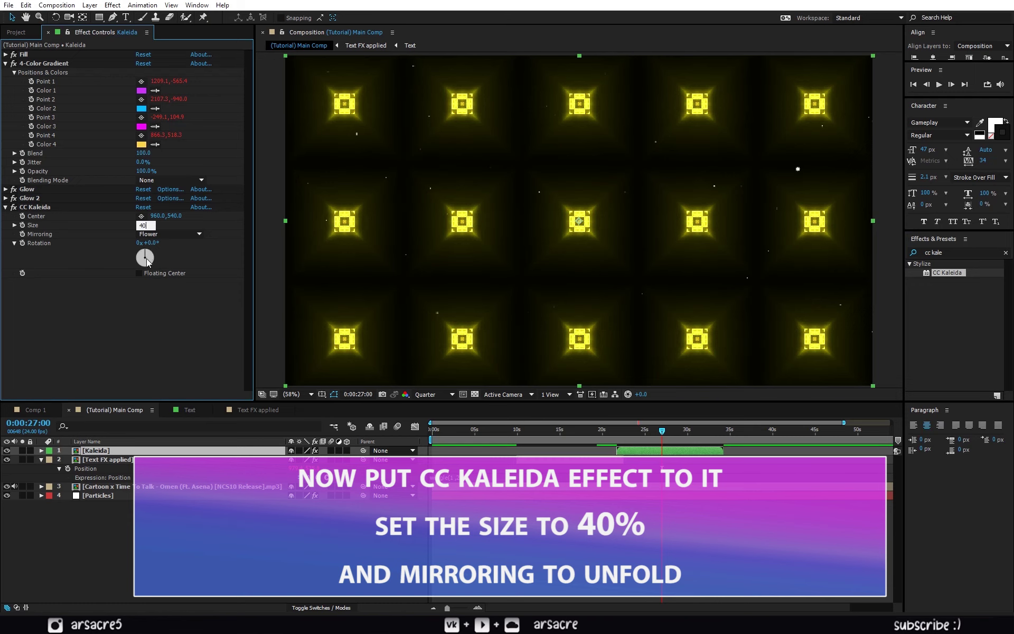
key("Return")
left_click(172, 233)
left_click(168, 246)
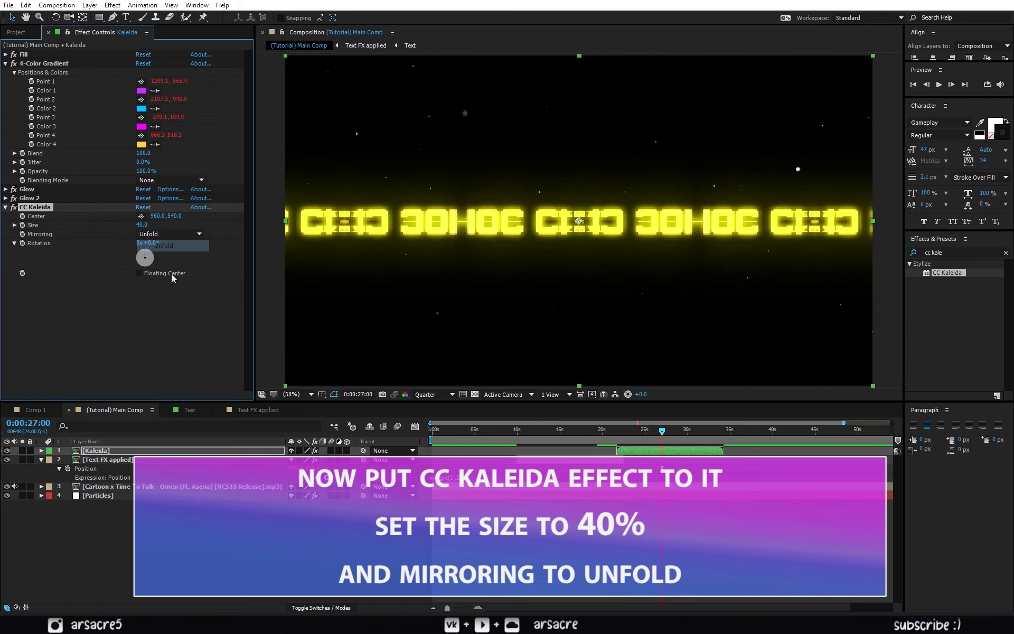
left_click(154, 312)
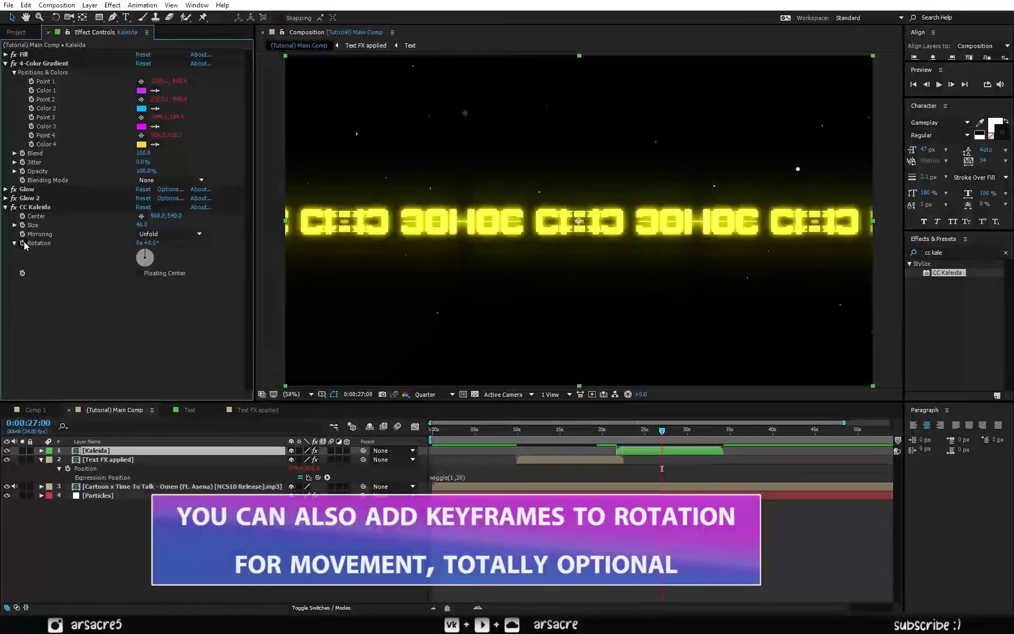
- Keyframe CC Kaleida Rotation at about 22.5 s and three full turns at about 34 s
left_click(23, 243)
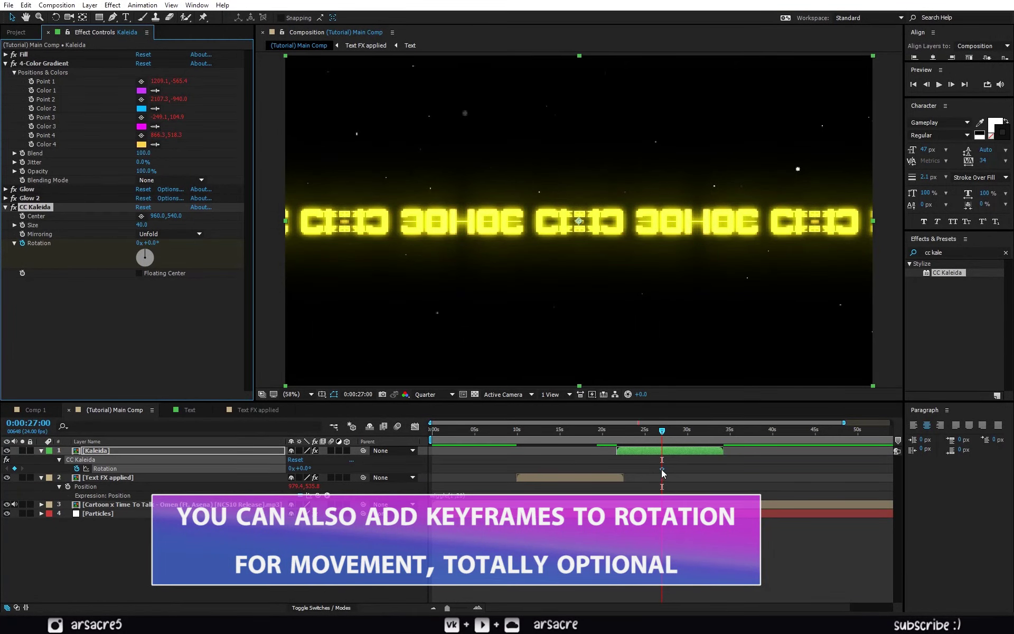
left_click_drag(662, 470, 621, 469)
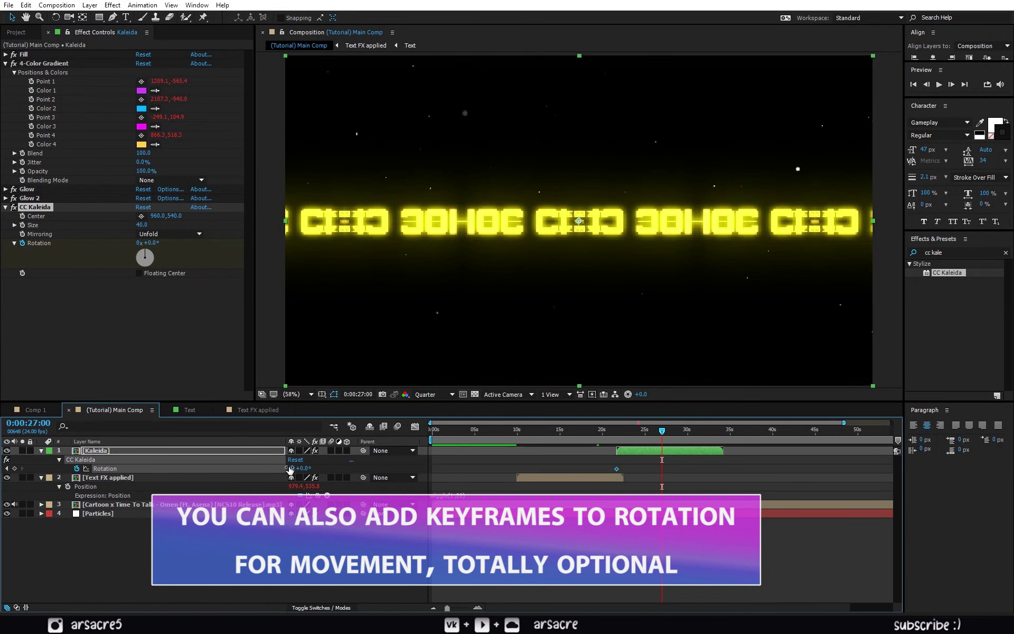
left_click(667, 473)
left_click_drag(662, 469, 724, 469)
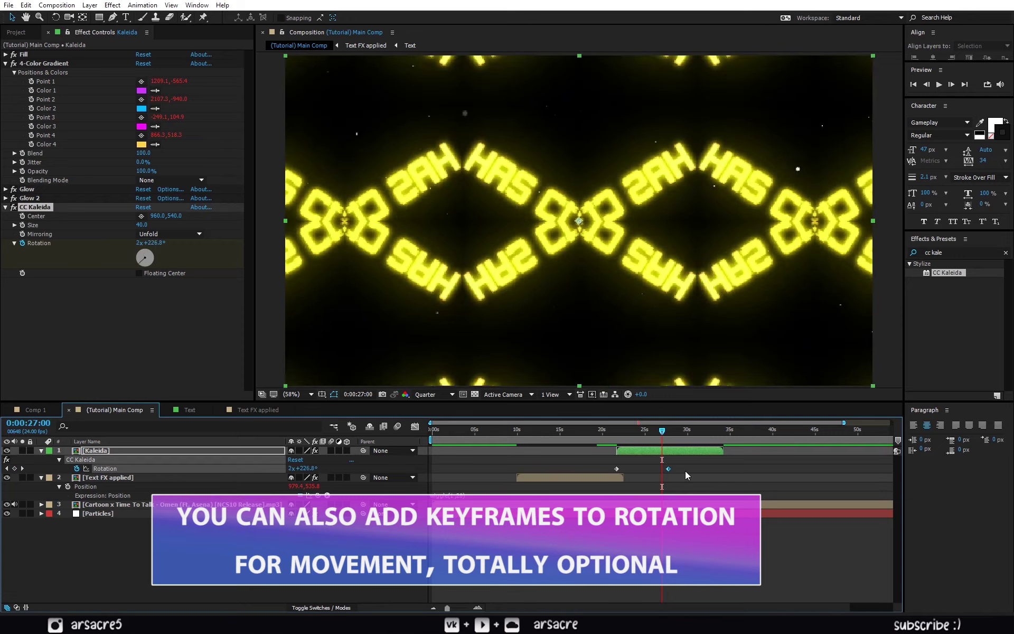
left_click(644, 435)
left_click_drag(643, 435, 603, 434)
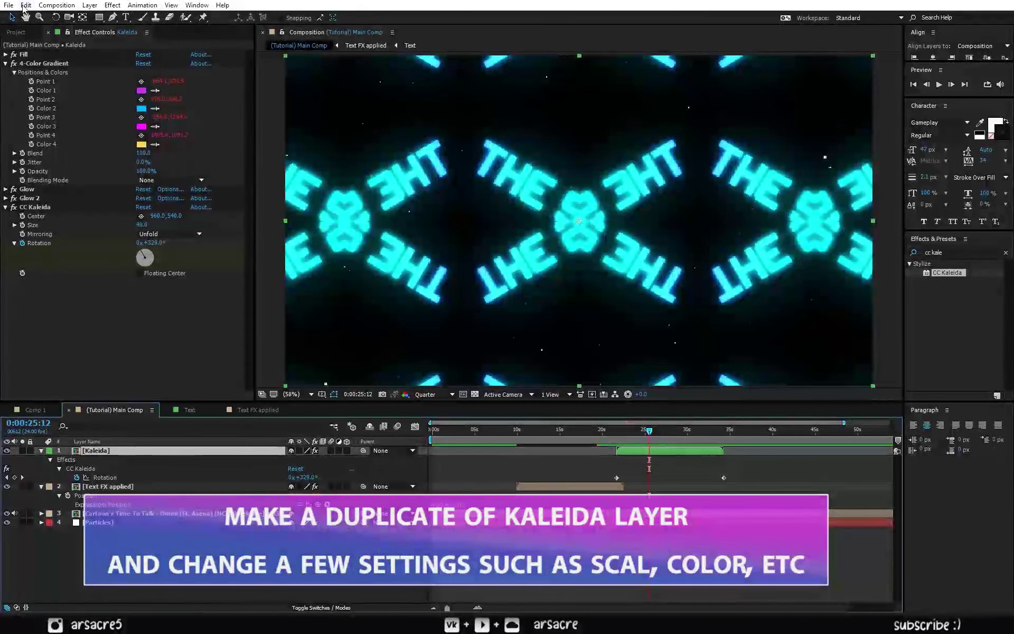
- Duplicate the Kaleida layer and scale the copy to 186%
left_click(24, 6)
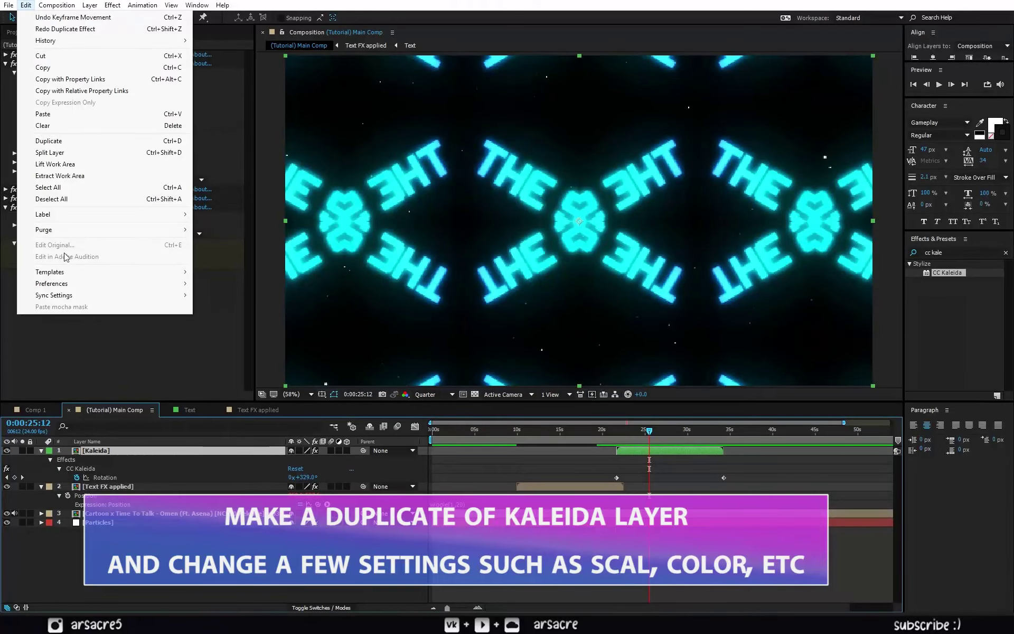
left_click(48, 140)
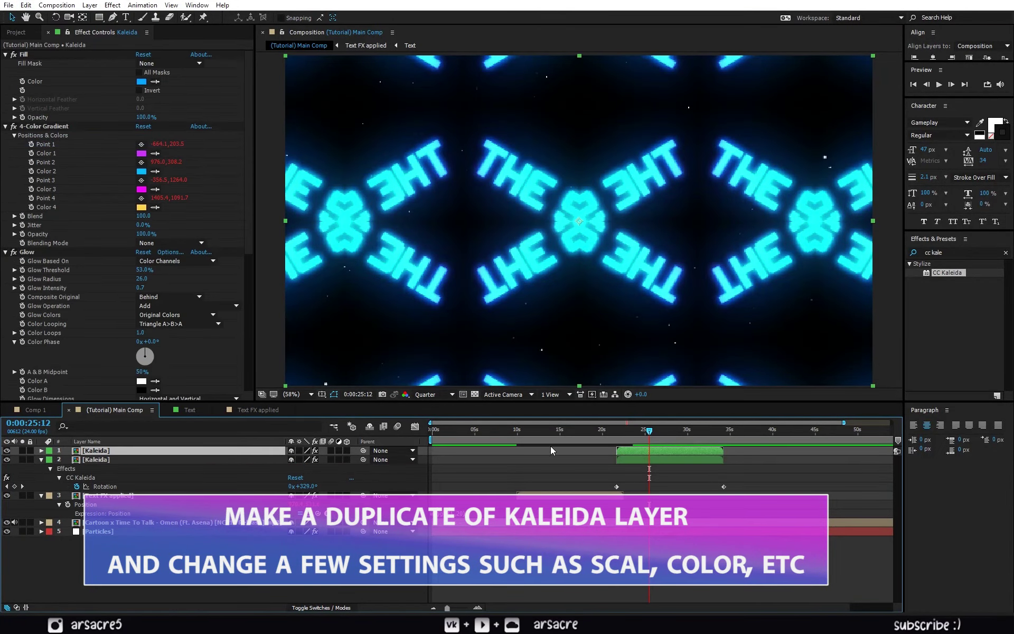
key("s")
left_click_drag(318, 461, 368, 467)
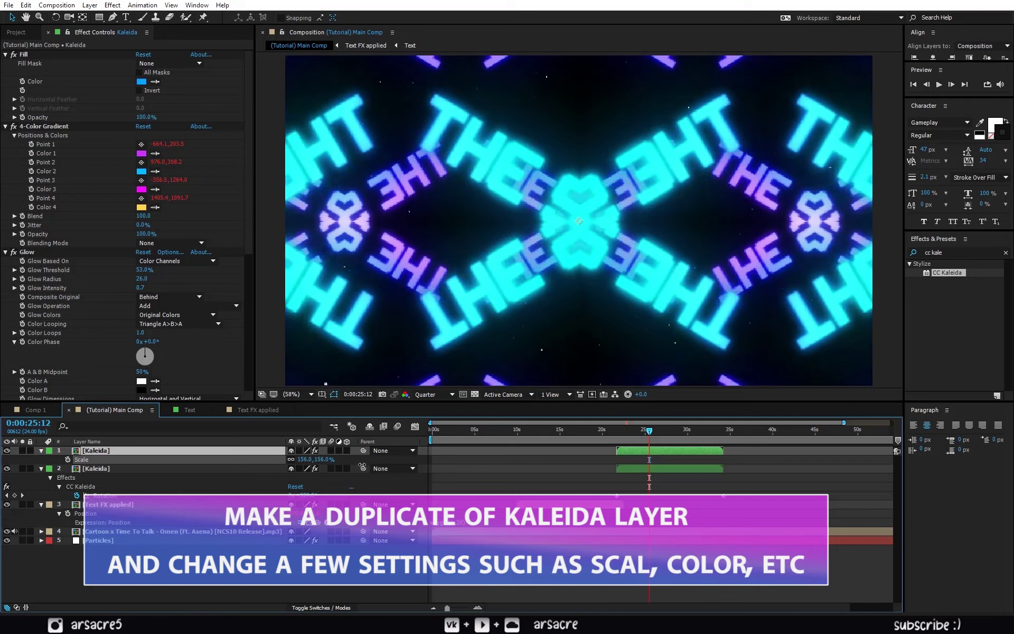
- Change the duplicate's 4-Color Gradient Color 2 to orange
left_click(142, 172)
left_click_drag(252, 389, 254, 457)
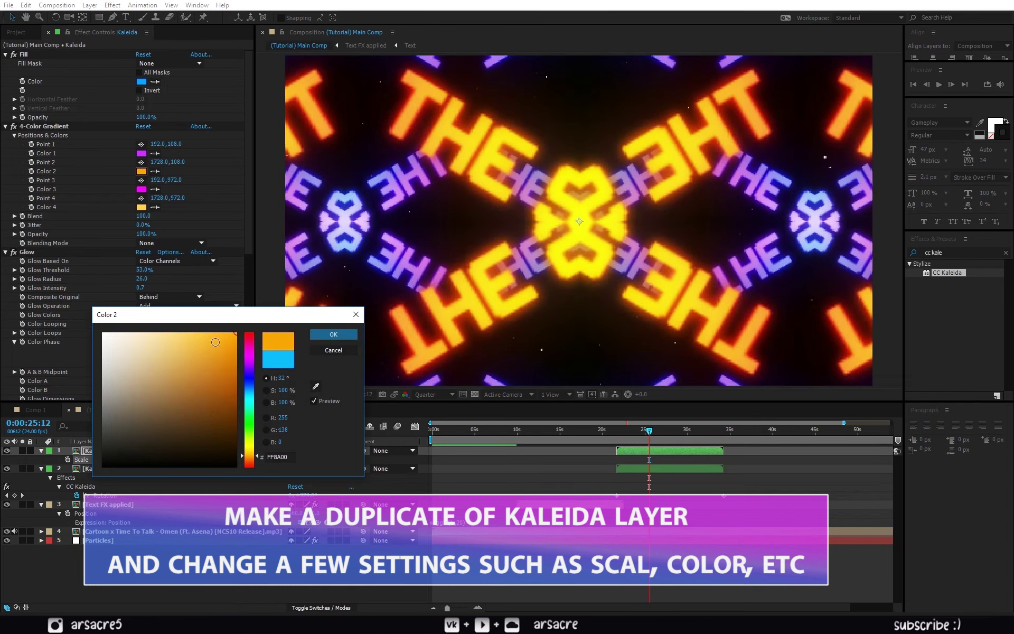
left_click(333, 334)
left_click(6, 129)
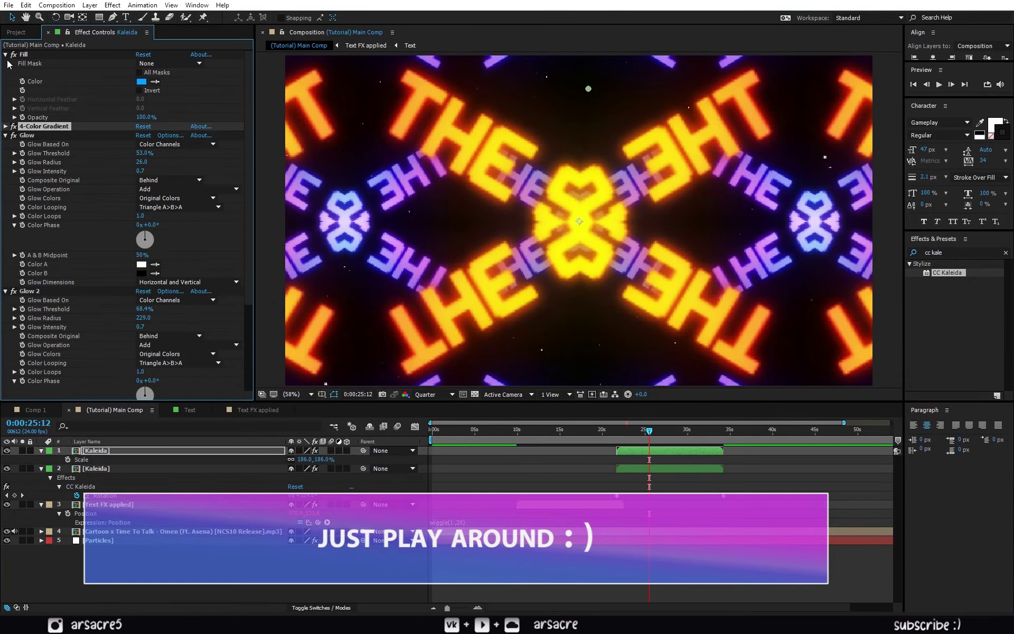